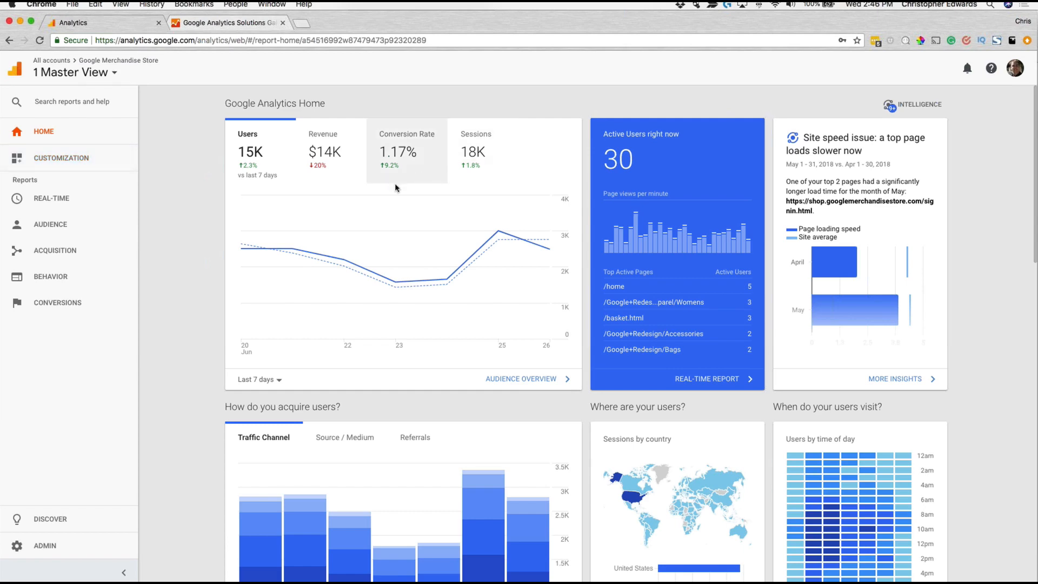
Step: Look over the report cards on the Home page and open the Active Users report in the Audience section
scroll(406, 264, "down", 3)
scroll(403, 261, "down", 11)
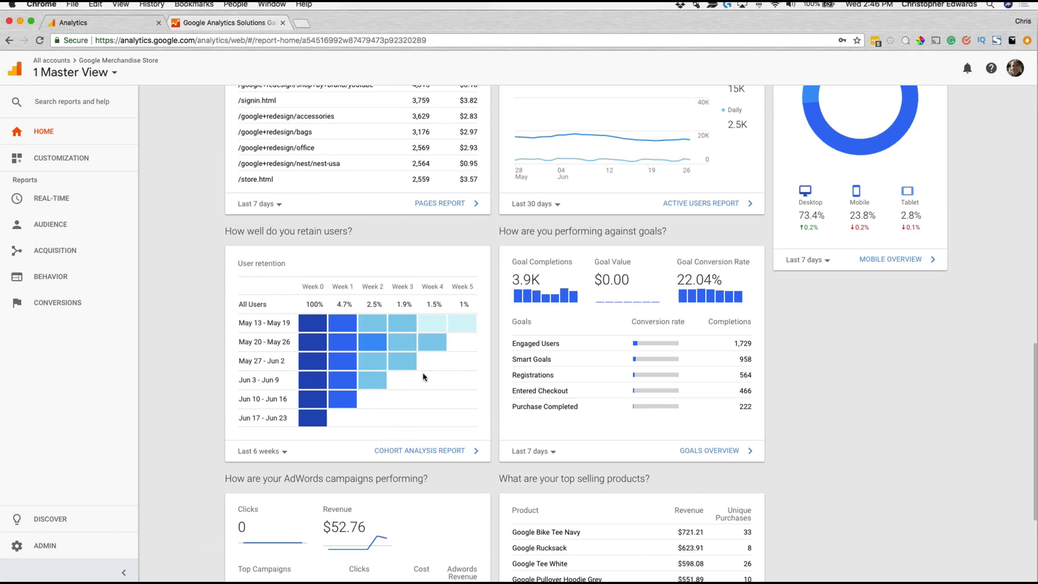
scroll(586, 338, "down", 4)
scroll(585, 339, "up", 15)
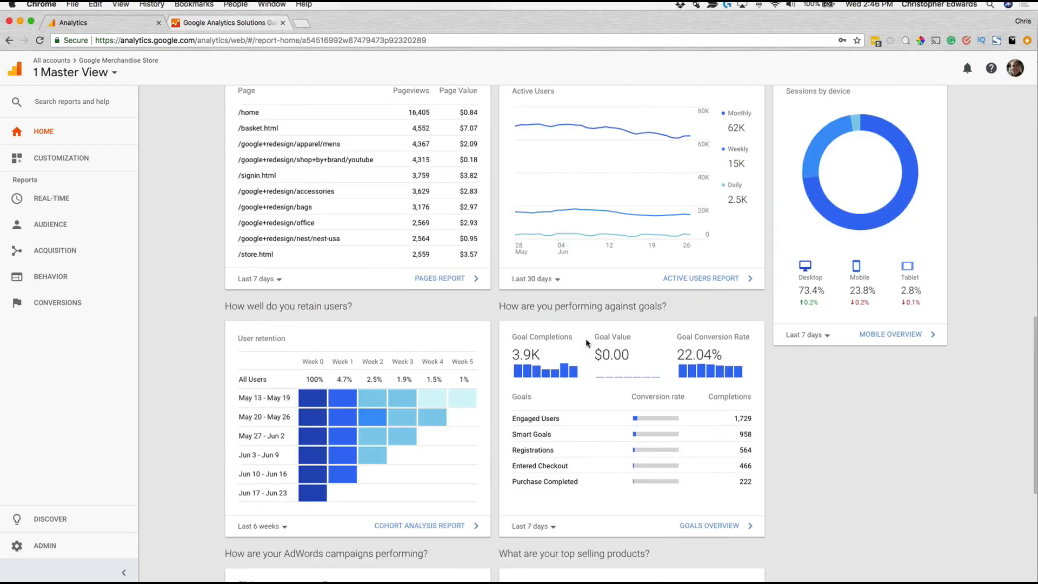
scroll(607, 345, "up", 2)
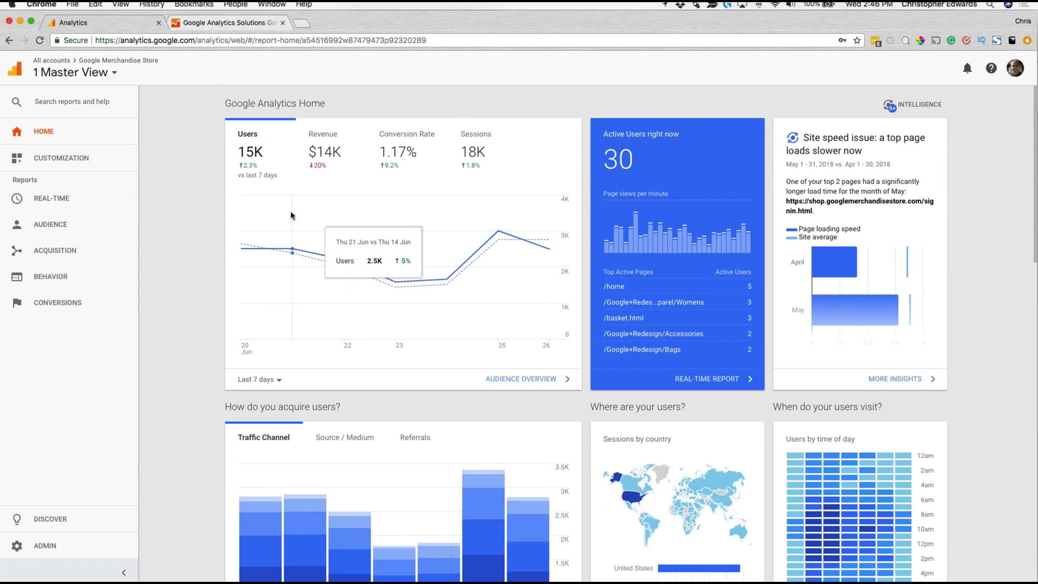
left_click(51, 224)
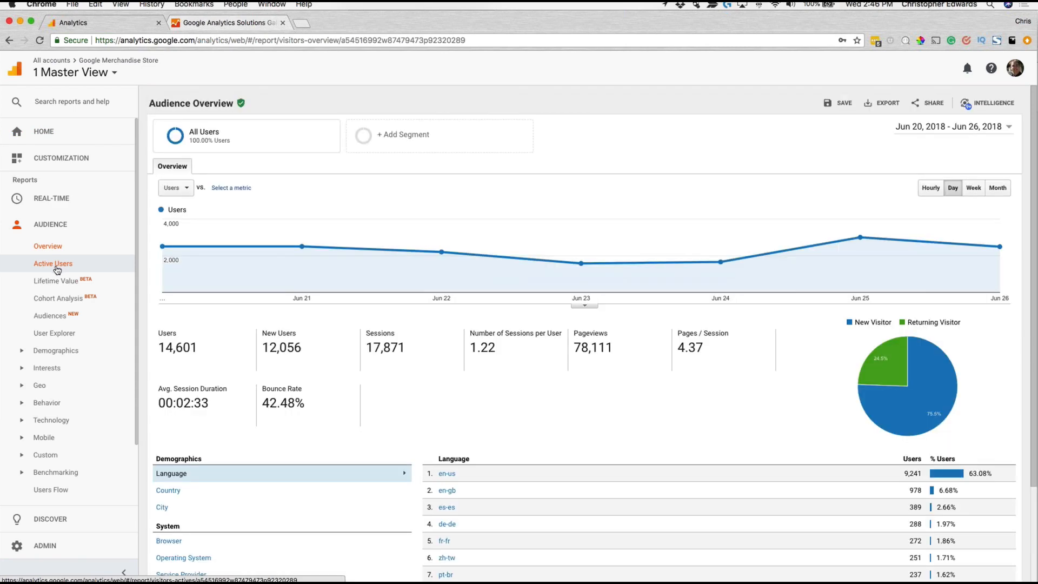
left_click(56, 264)
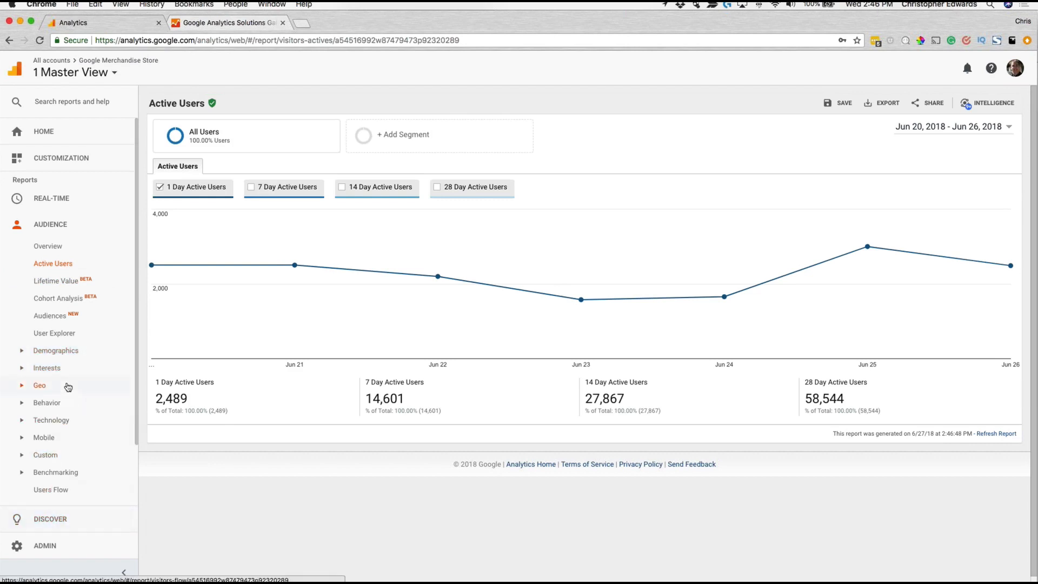
Step: Open the Channels report under All Traffic in the Acquisition section and review its channel table
scroll(67, 388, "down", 3)
left_click(64, 439)
left_click(60, 479)
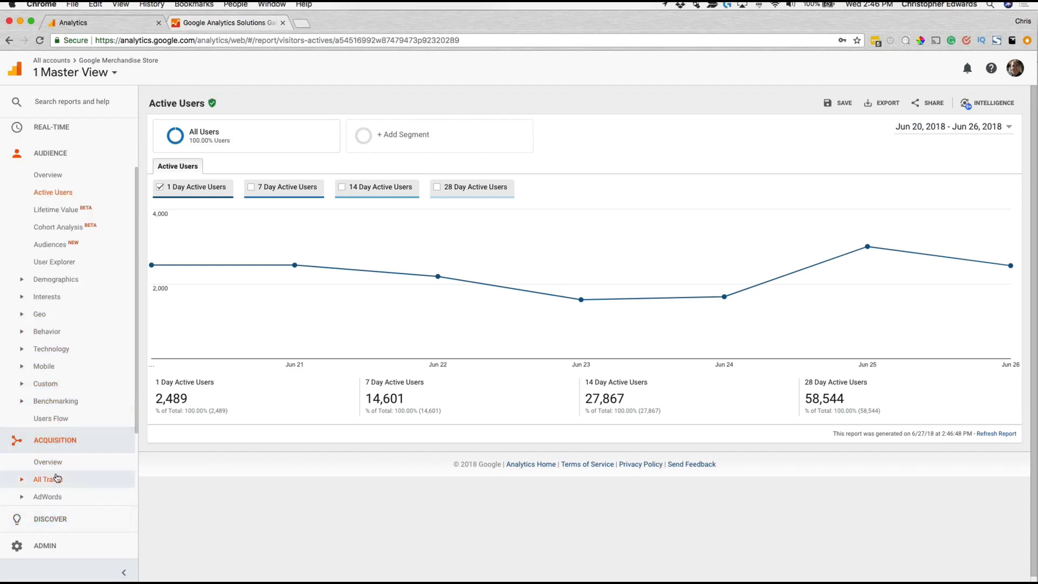
left_click(59, 307)
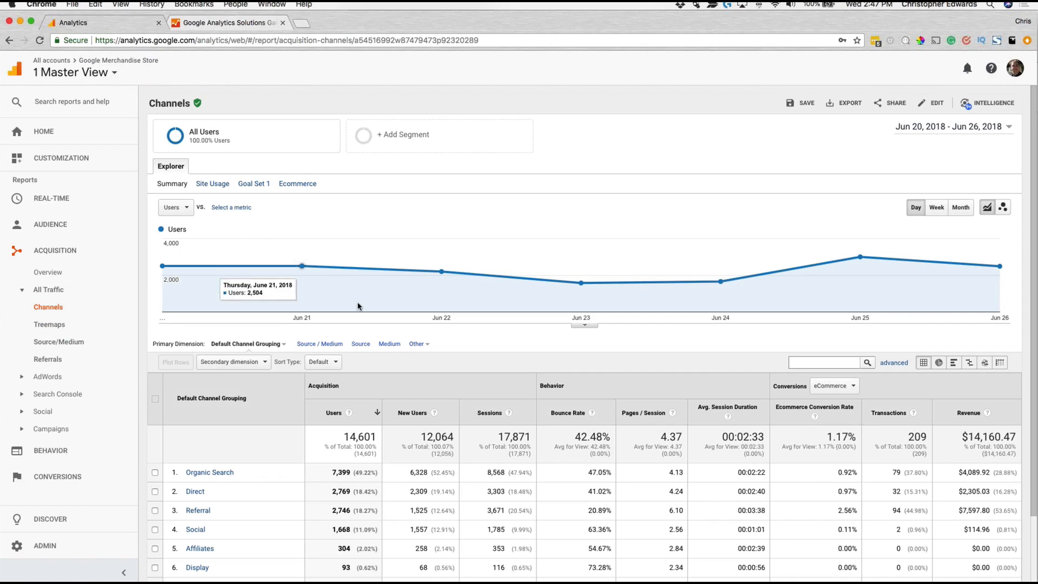
scroll(399, 358, "down", 3)
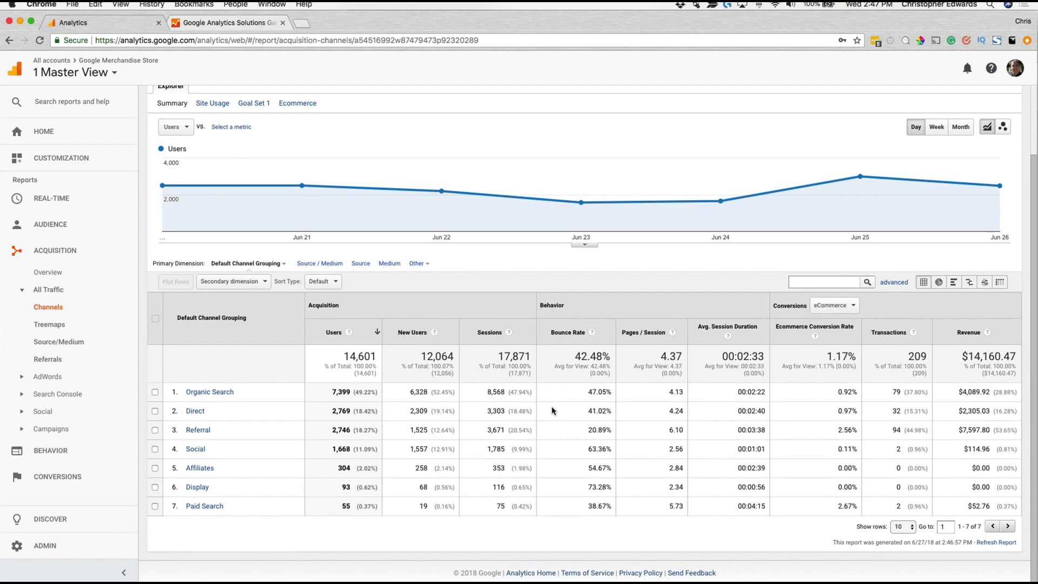
scroll(319, 371, "up", 3)
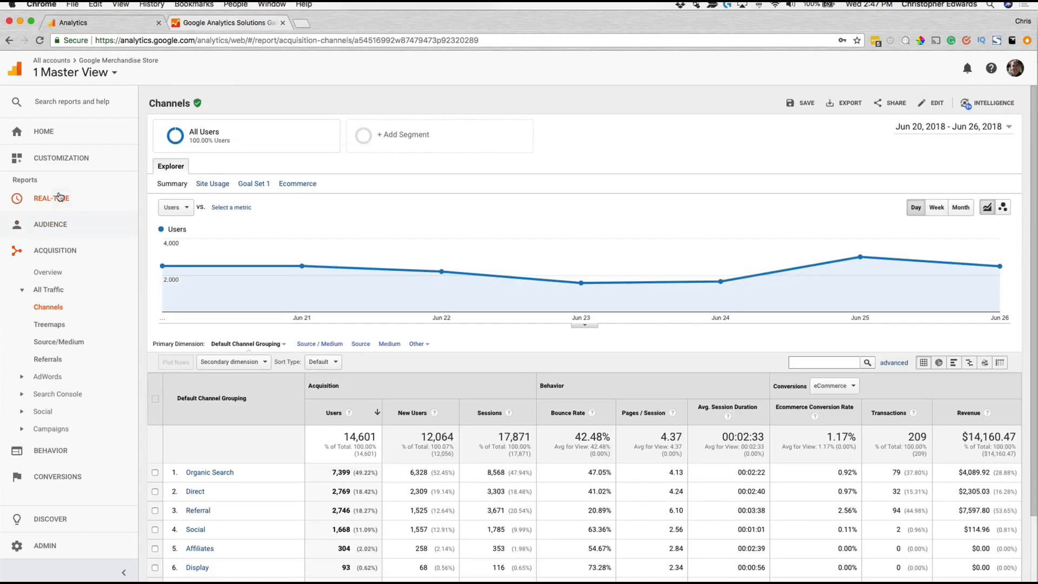
Step: Open the Dashboards list in the Customization section and highlight the Google Data Studio suggestion in the banner
left_click(57, 159)
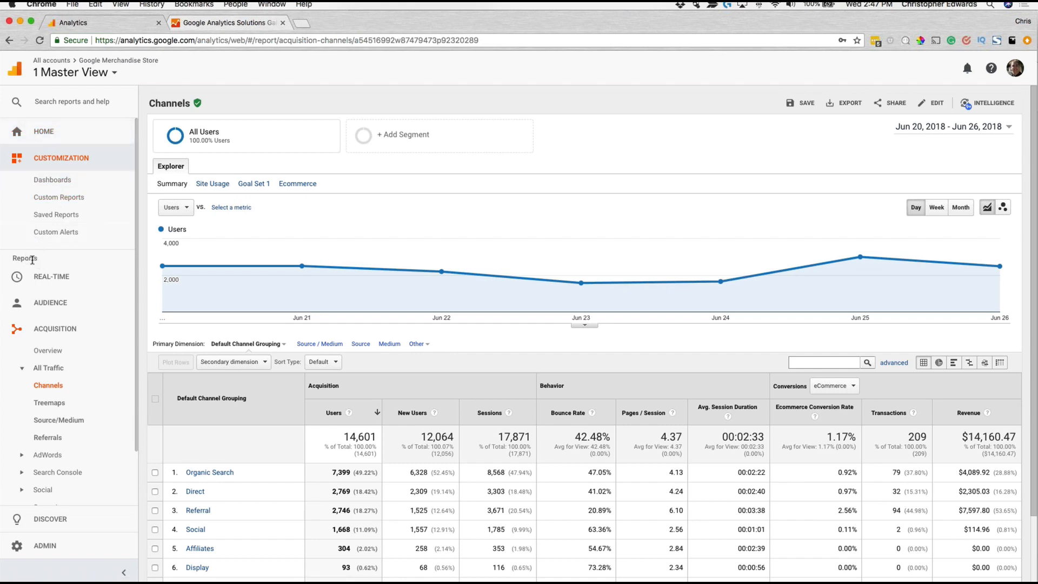
left_click(57, 183)
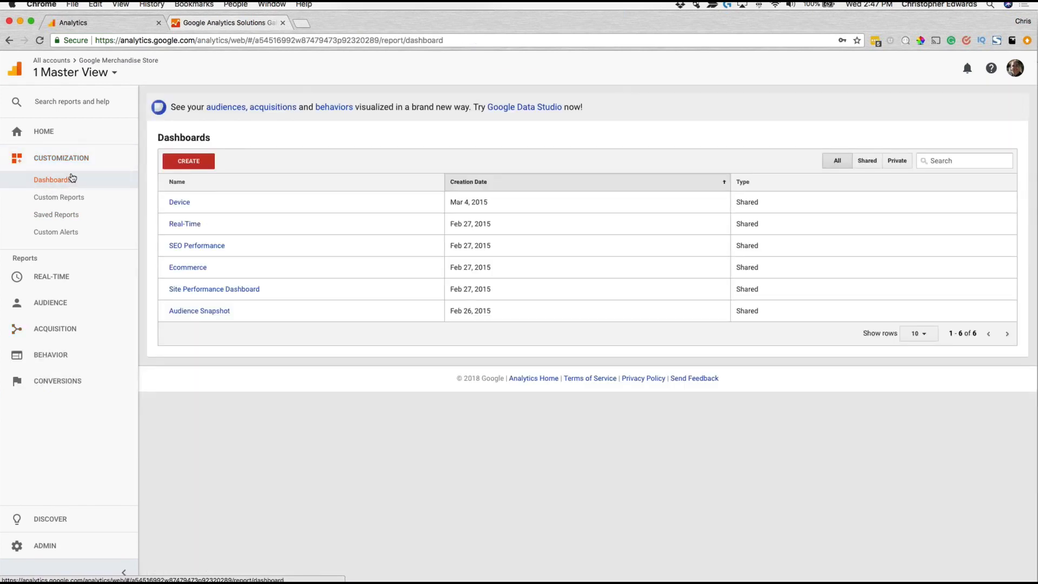
left_click_drag(583, 107, 474, 108)
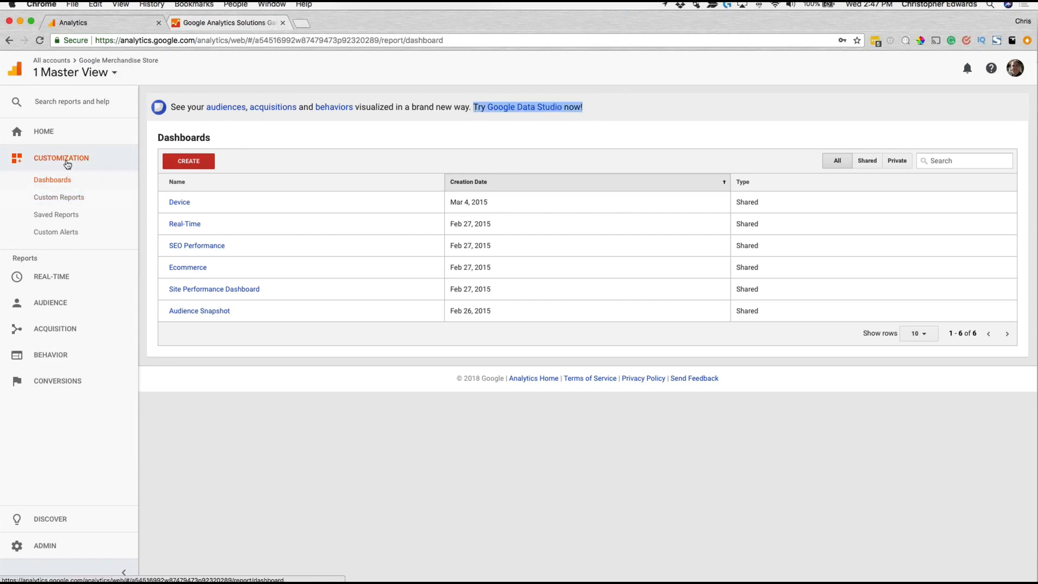
Step: Start a new custom report and title it "Bootcamp Report"
left_click(63, 205)
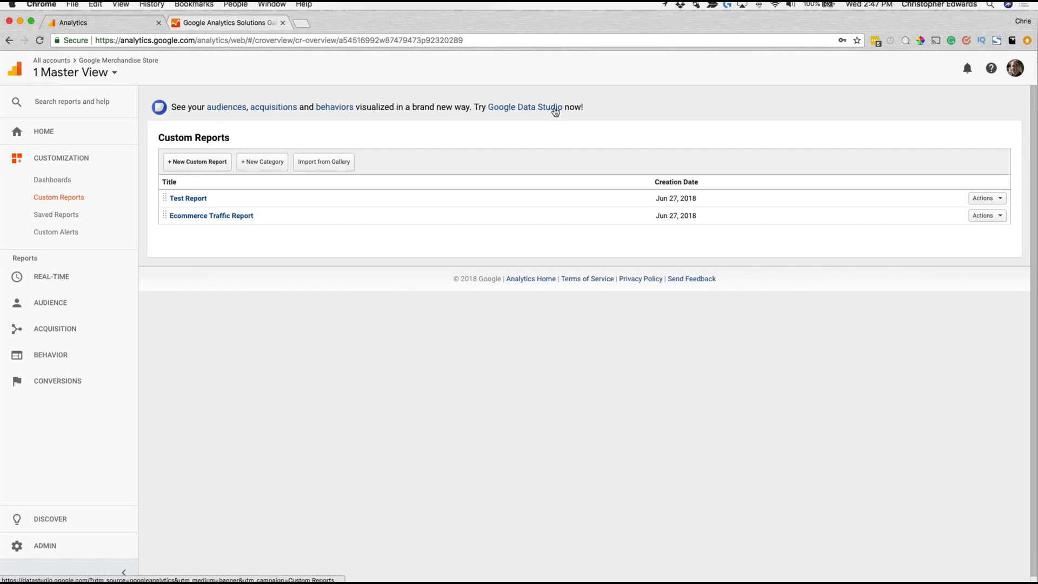
left_click(198, 162)
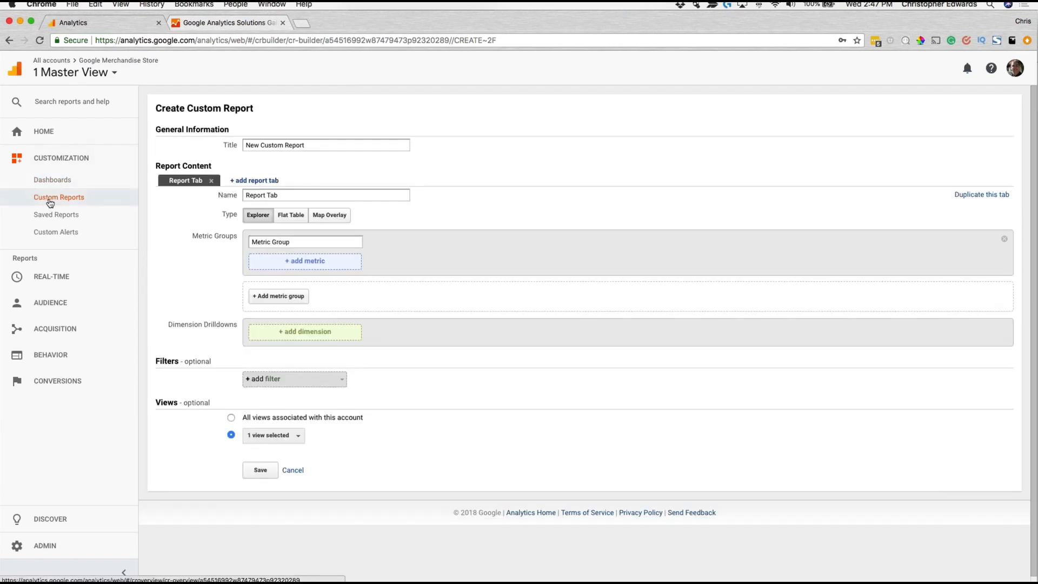
left_click_drag(321, 145, 233, 141)
type("Bootcamp")
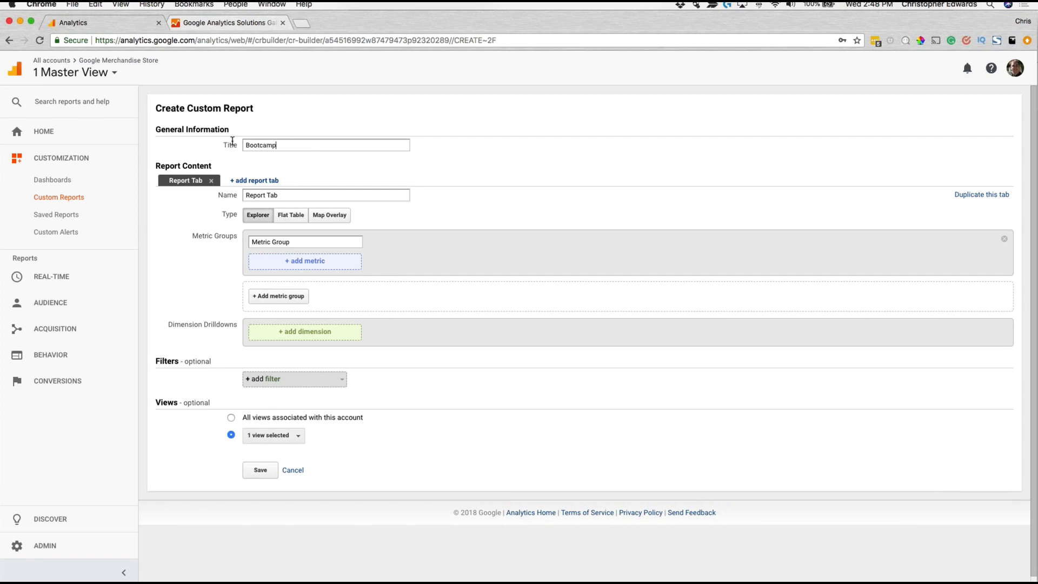
type(" Report")
Step: Name the first report tab "OS" and add a second report tab named "Browser"
left_click_drag(297, 195, 244, 199)
type("OS")
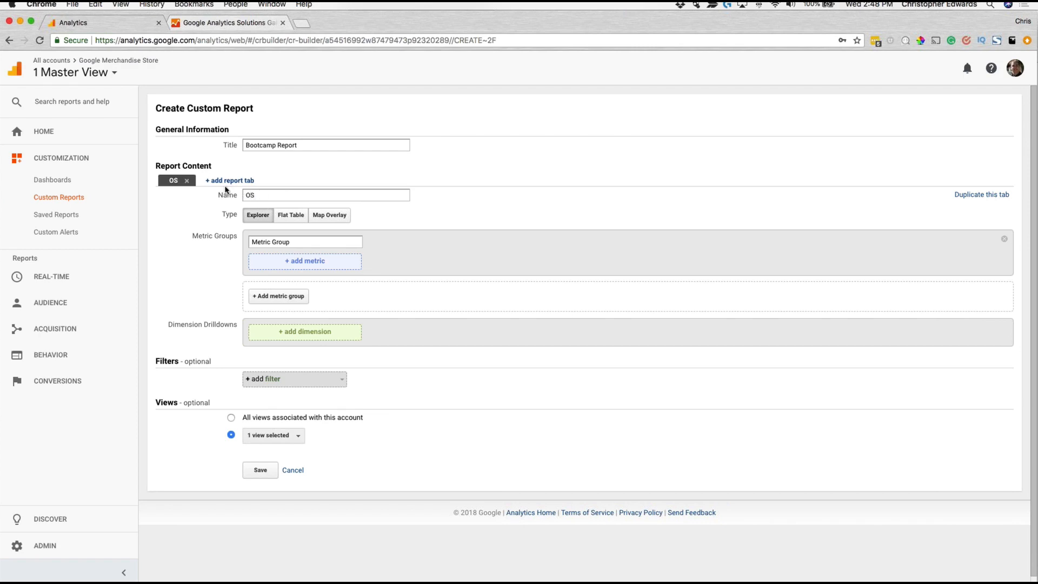
left_click(238, 182)
left_click_drag(291, 198, 238, 198)
type("Browser")
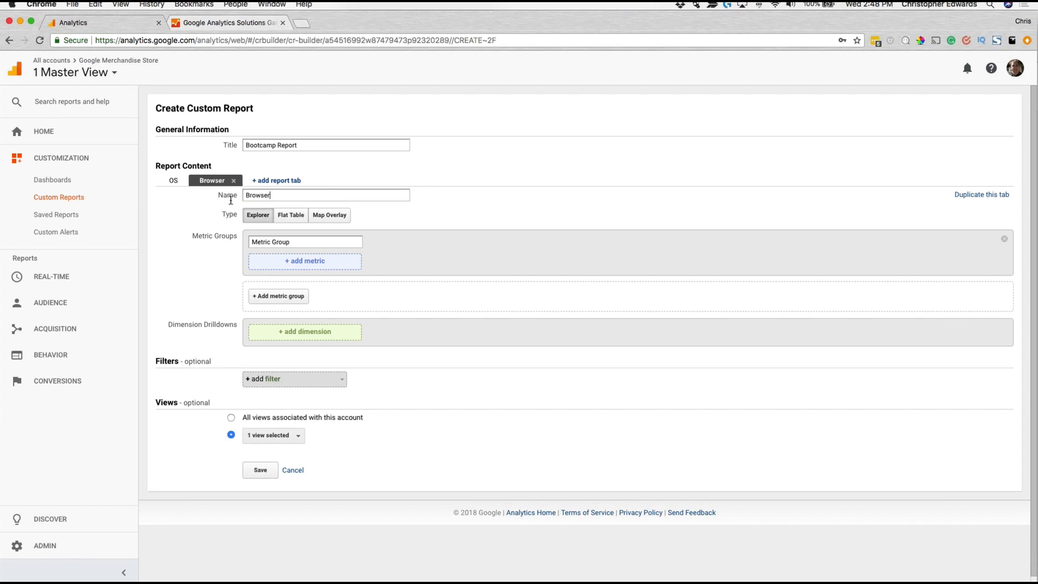
Step: Return to the OS report tab and rename its metric group "OS"
left_click(173, 182)
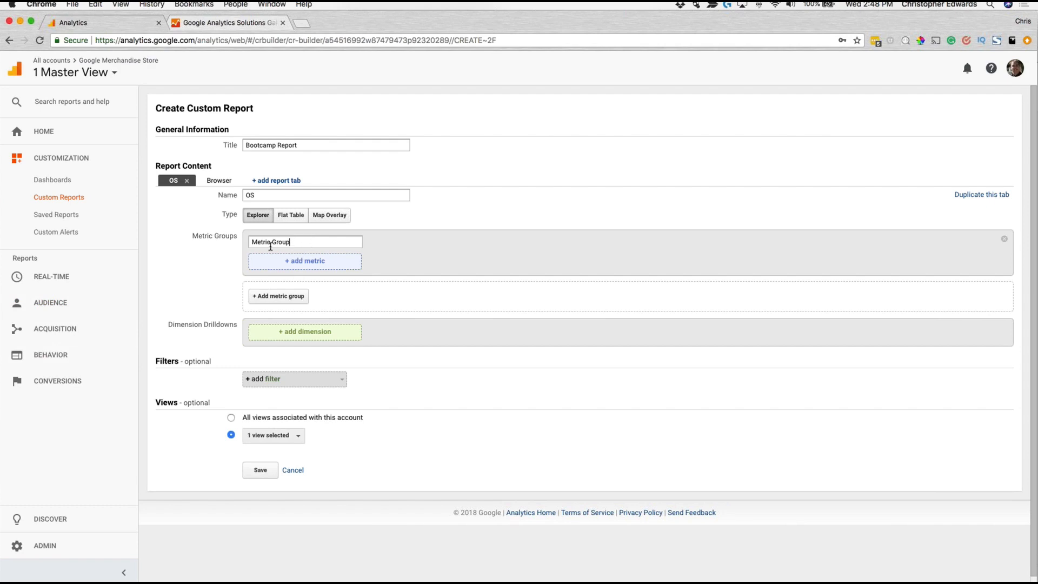
left_click(309, 264)
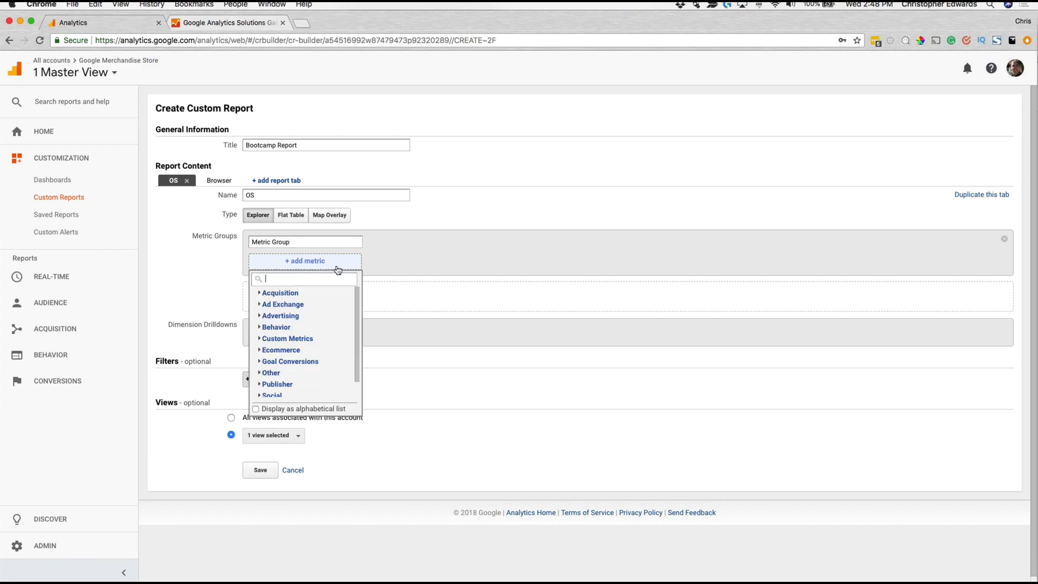
left_click_drag(304, 242, 226, 233)
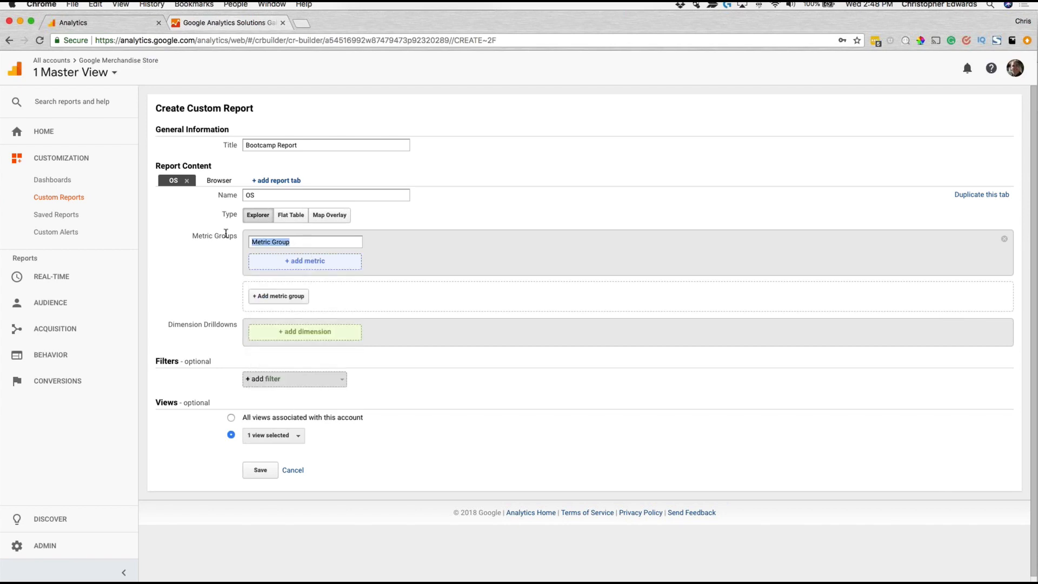
type("OS")
left_click(320, 263)
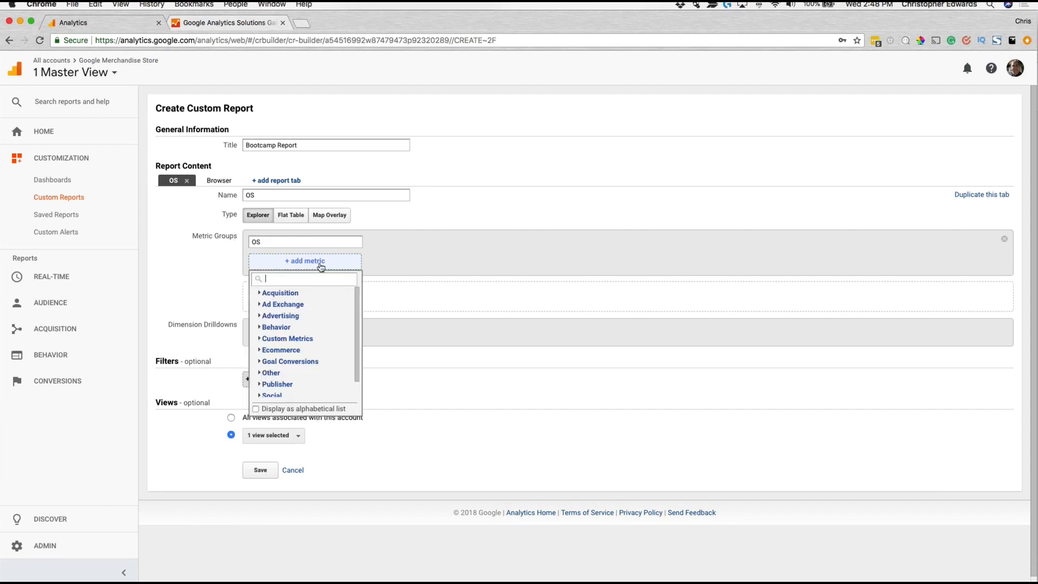
type("Se")
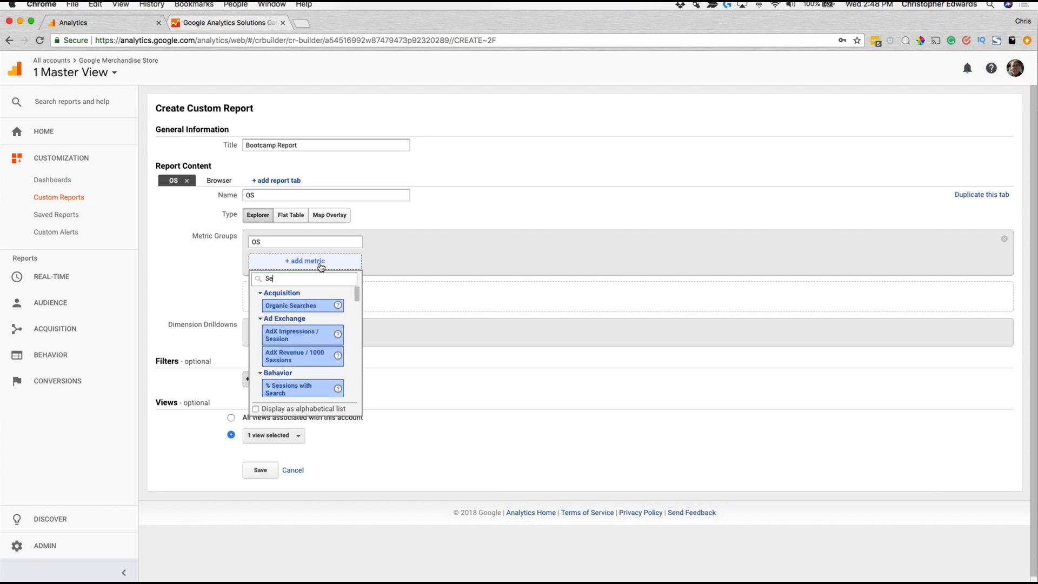
key("BackSpace")
key("BackSpace")
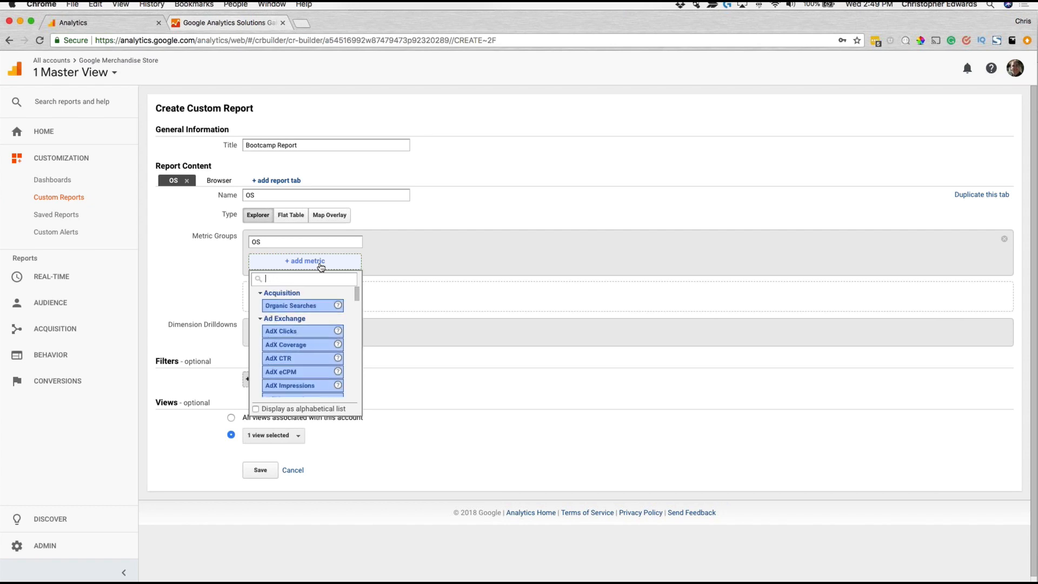
scroll(305, 348, "down", 10)
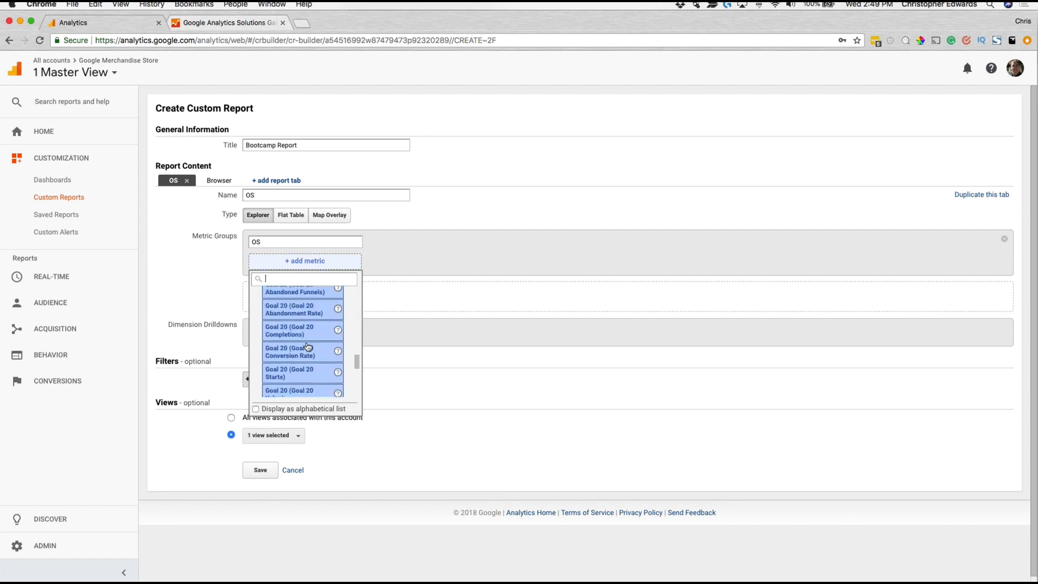
scroll(308, 349, "up", 5)
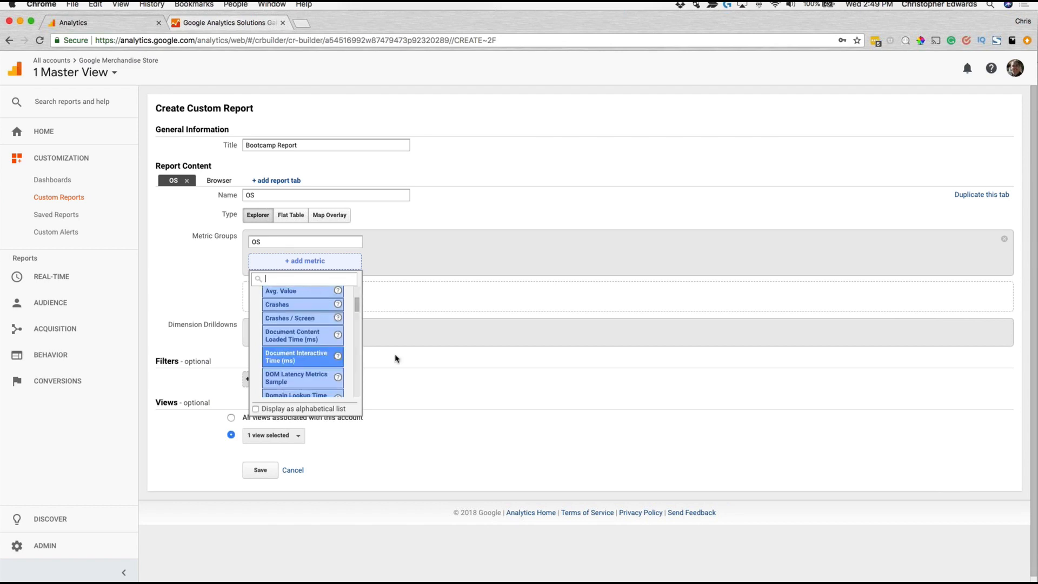
left_click(447, 360)
Step: Add the Pageviews metric to the OS metric group
scroll(447, 360, "down", 1)
left_click(310, 253)
scroll(275, 365, "down", 1)
left_click(265, 384)
scroll(292, 356, "down", 4)
scroll(300, 352, "down", 1)
scroll(301, 352, "up", 1)
scroll(301, 352, "down", 5)
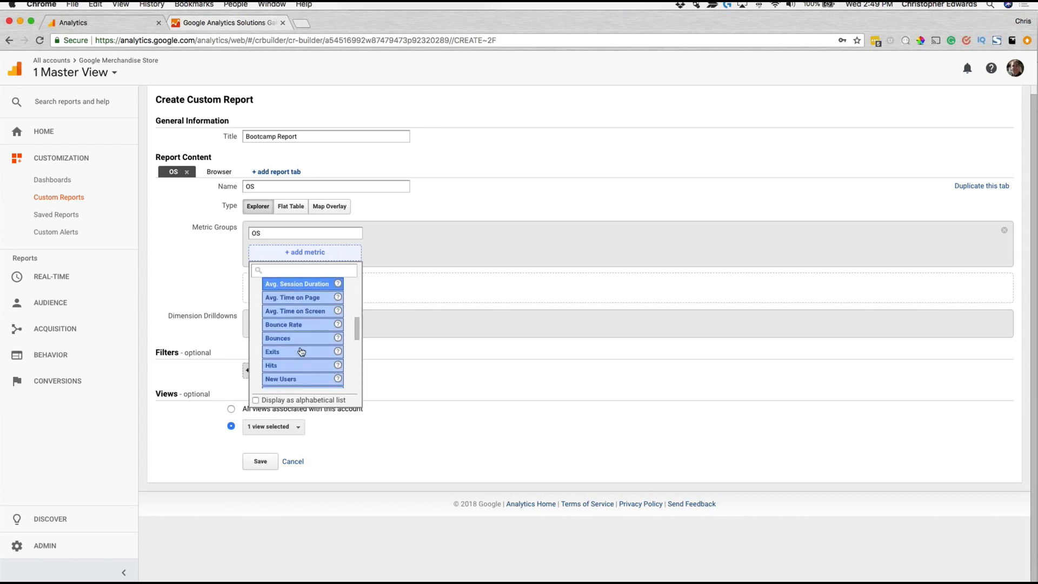
scroll(297, 356, "down", 3)
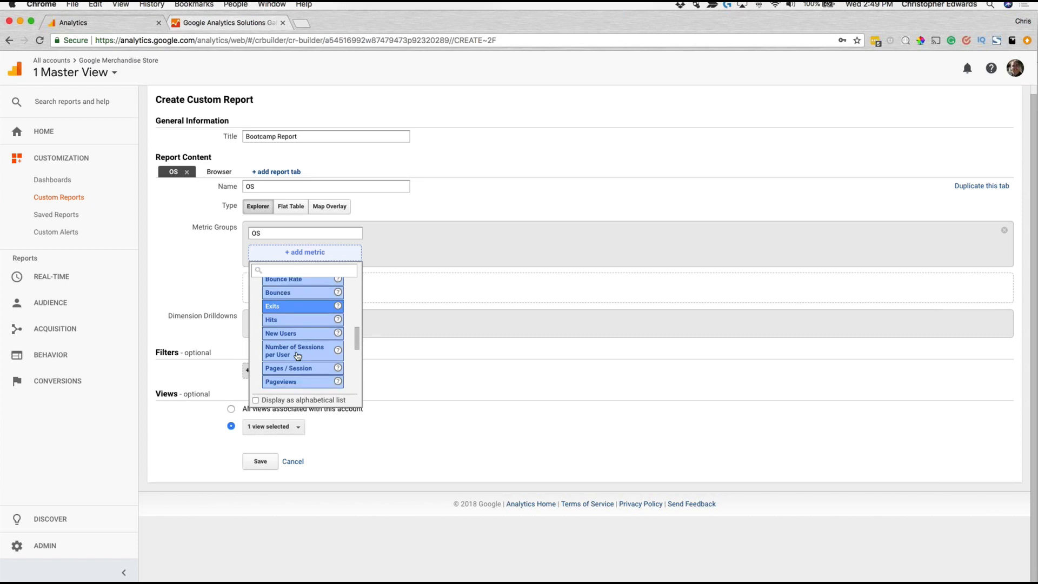
left_click(290, 358)
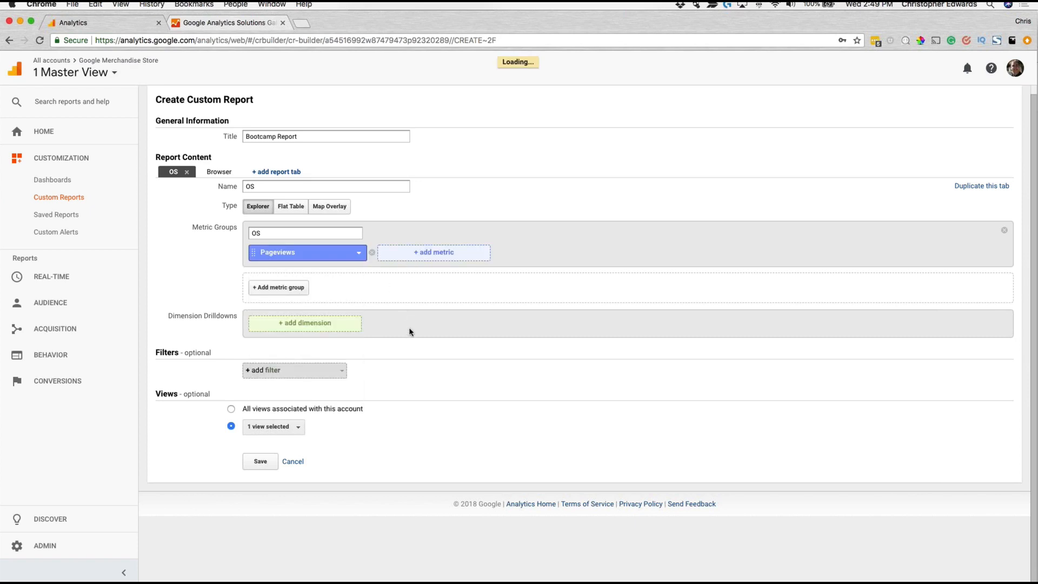
Step: Find the Sessions metric in the Users category and add it to the OS metric group
left_click(422, 254)
type("Se")
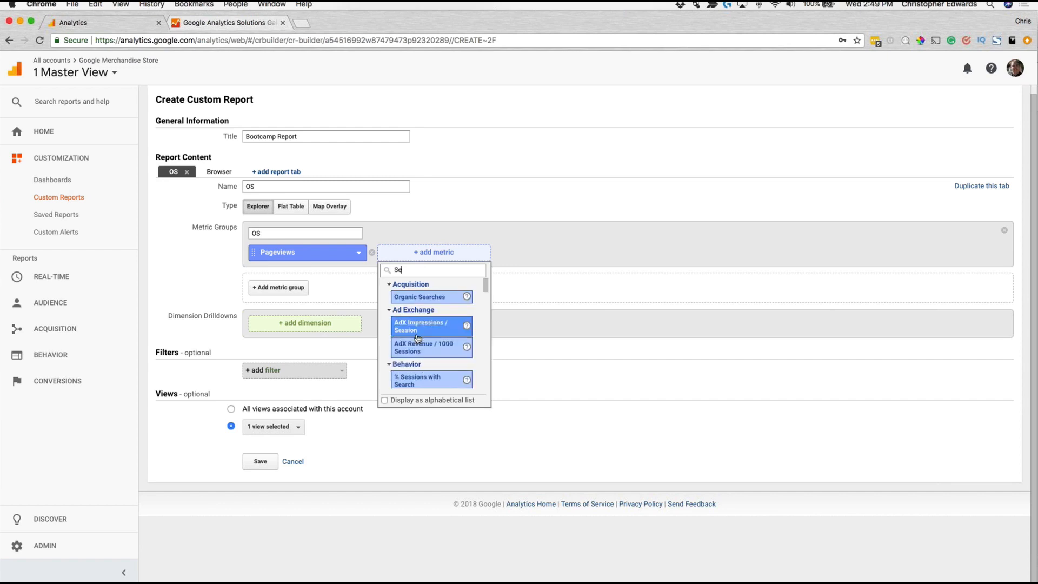
type("ssions")
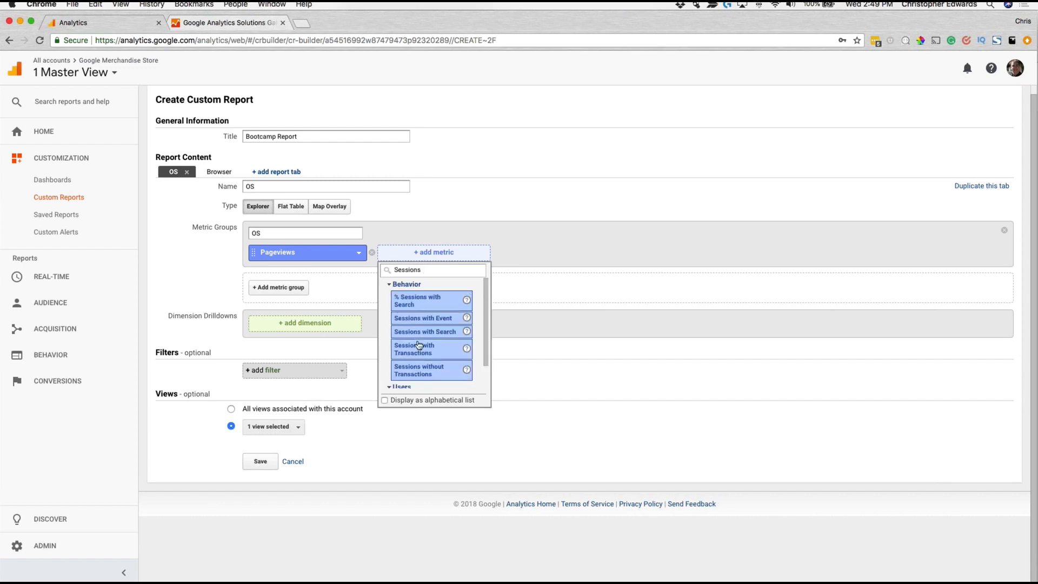
scroll(432, 354, "down", 2)
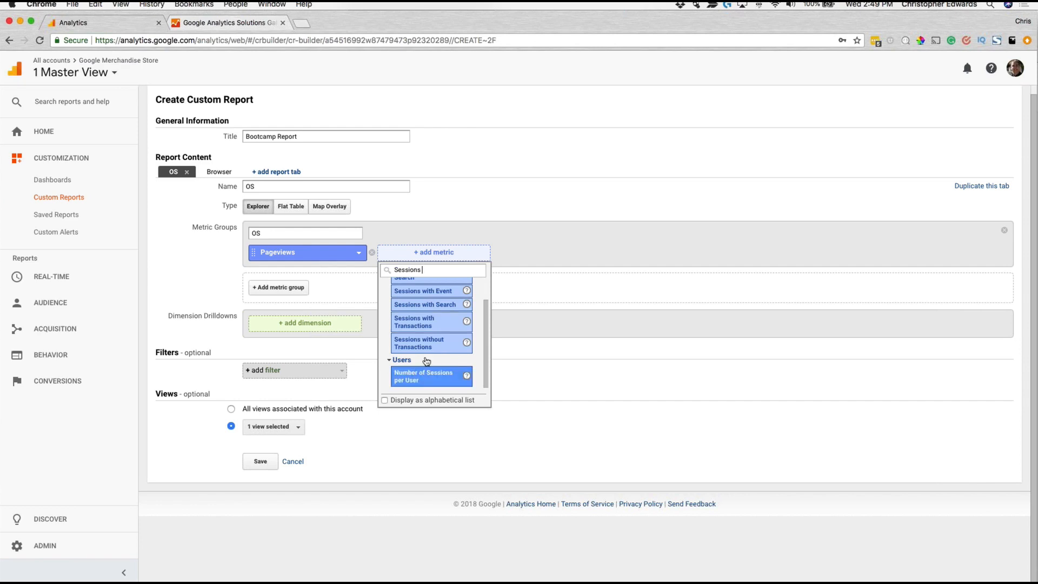
scroll(426, 361, "down", 3)
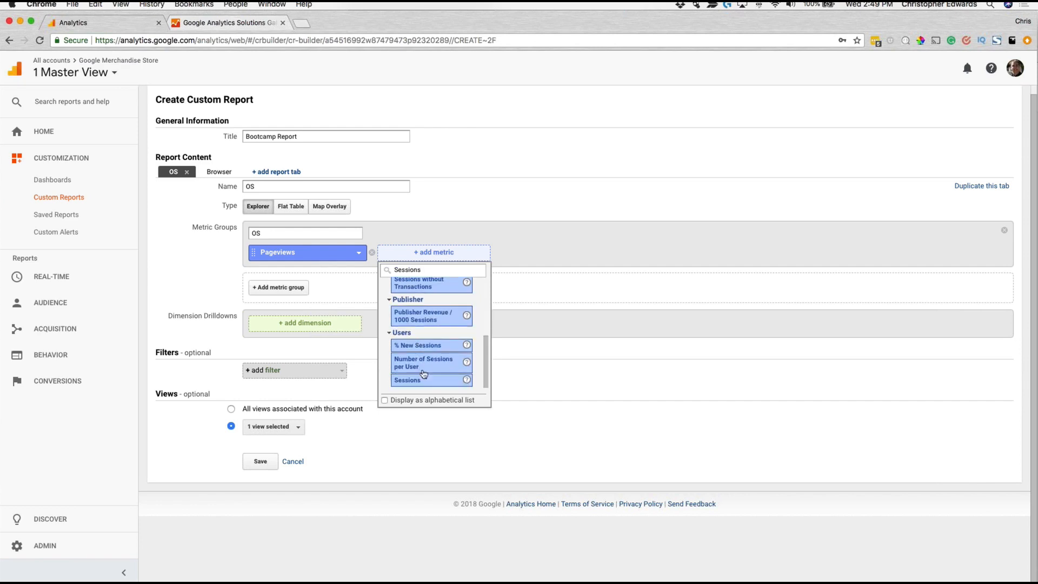
left_click(423, 380)
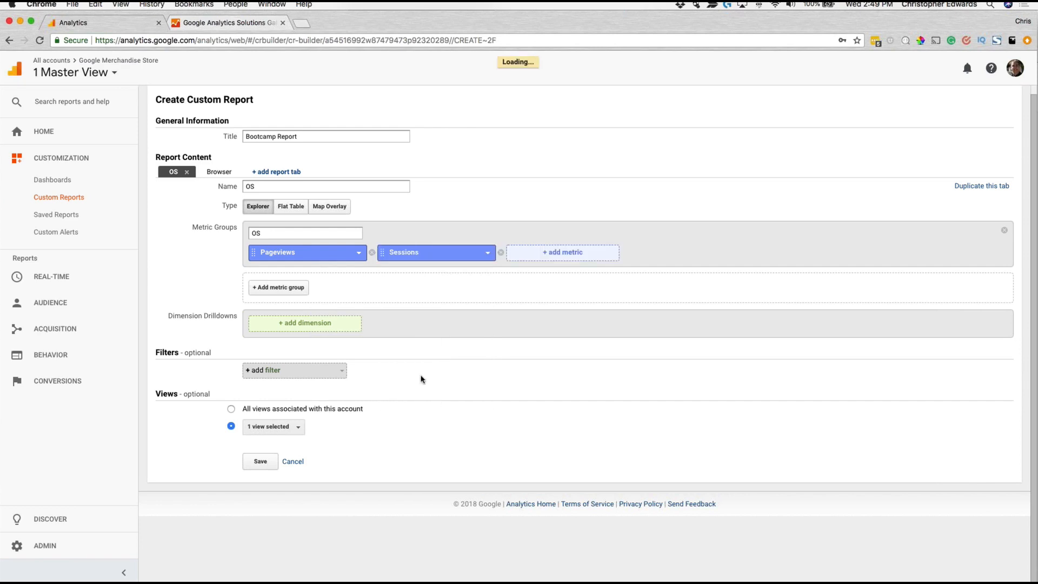
Step: Add Bounce Rate as the third metric in the OS metric group
left_click(537, 259)
type("Bounc")
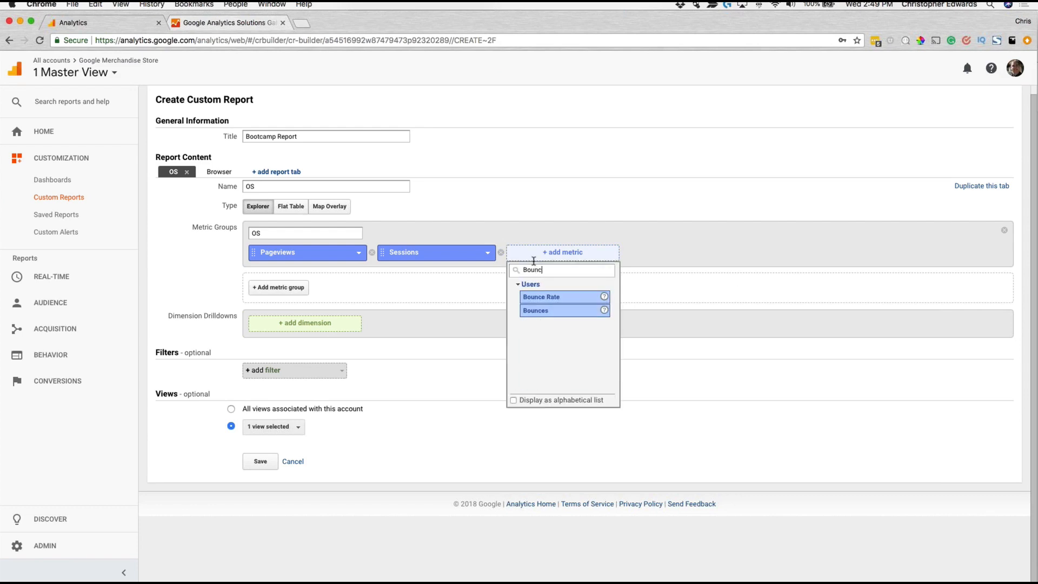
left_click(546, 297)
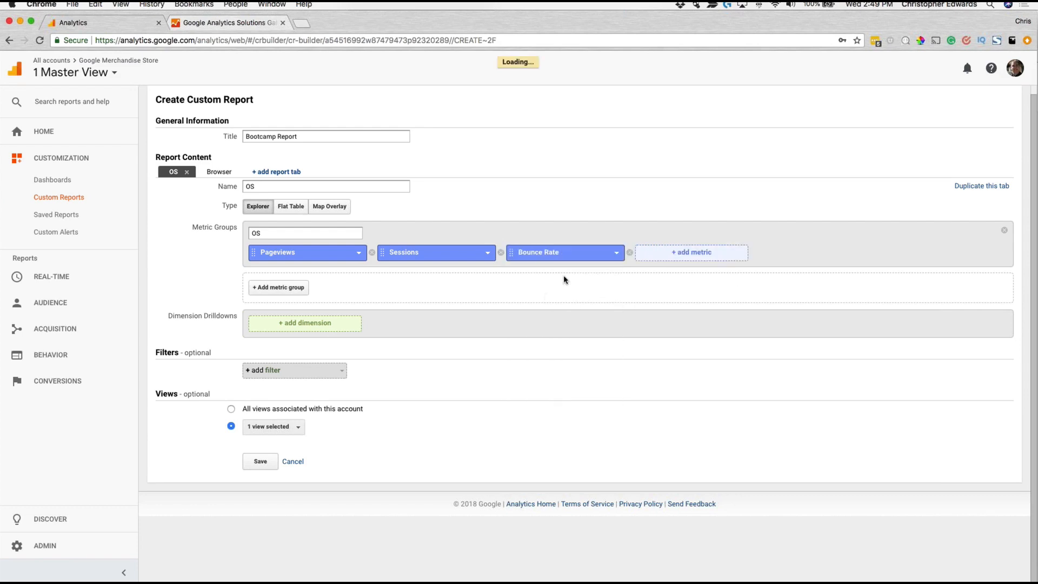
Step: Add Exits as the fourth metric in the OS metric group
left_click(697, 258)
type("Exit")
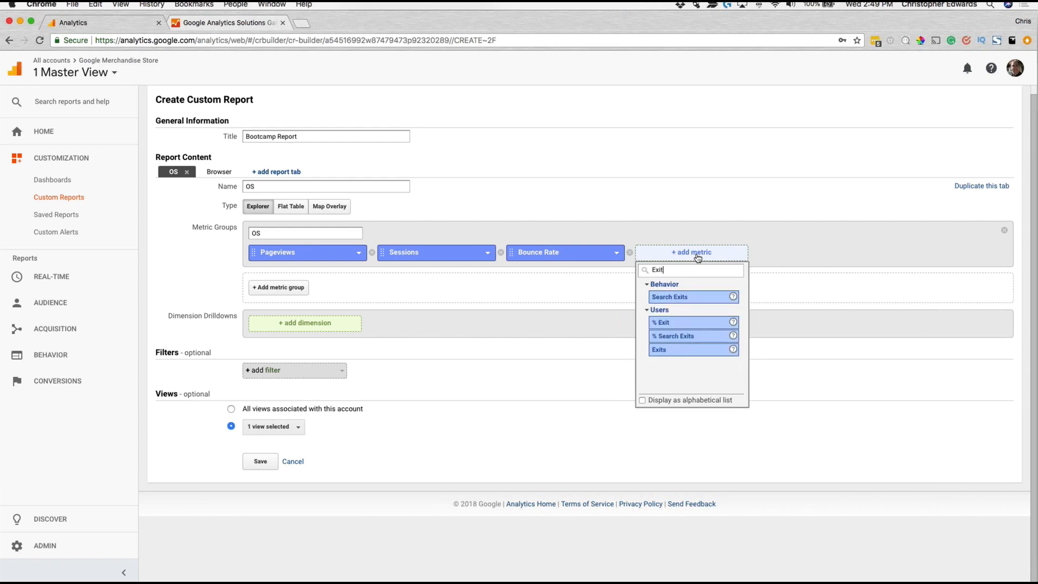
left_click(665, 349)
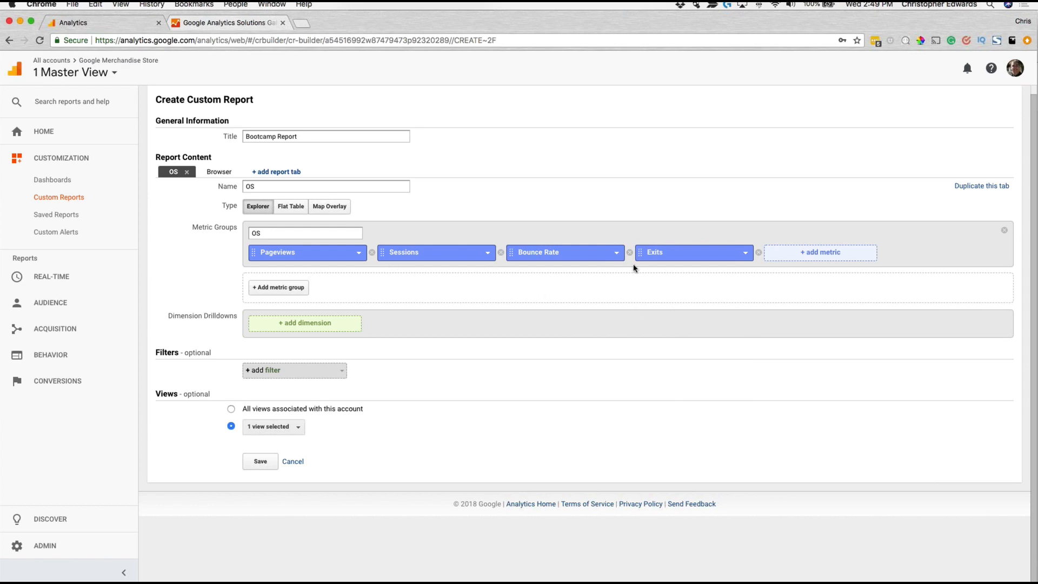
Step: Add Operating System as the dimension drilldown of the OS report tab
left_click(301, 327)
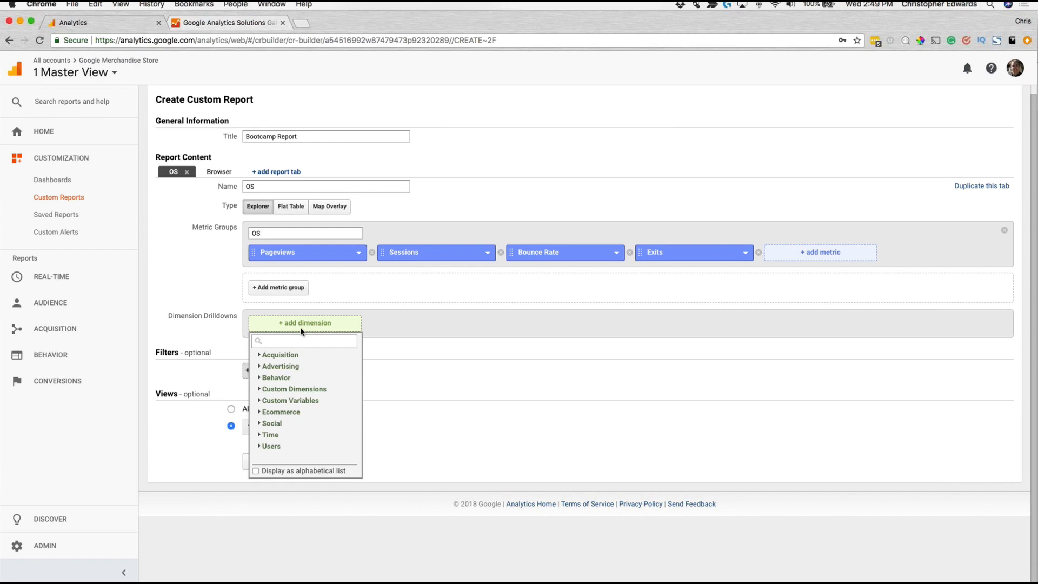
type("Ope")
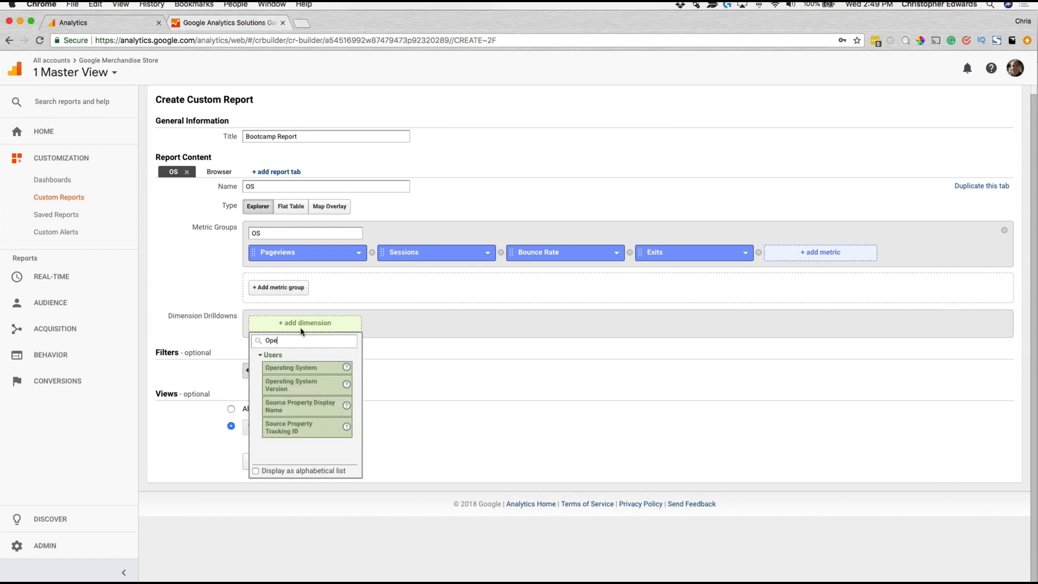
left_click(300, 368)
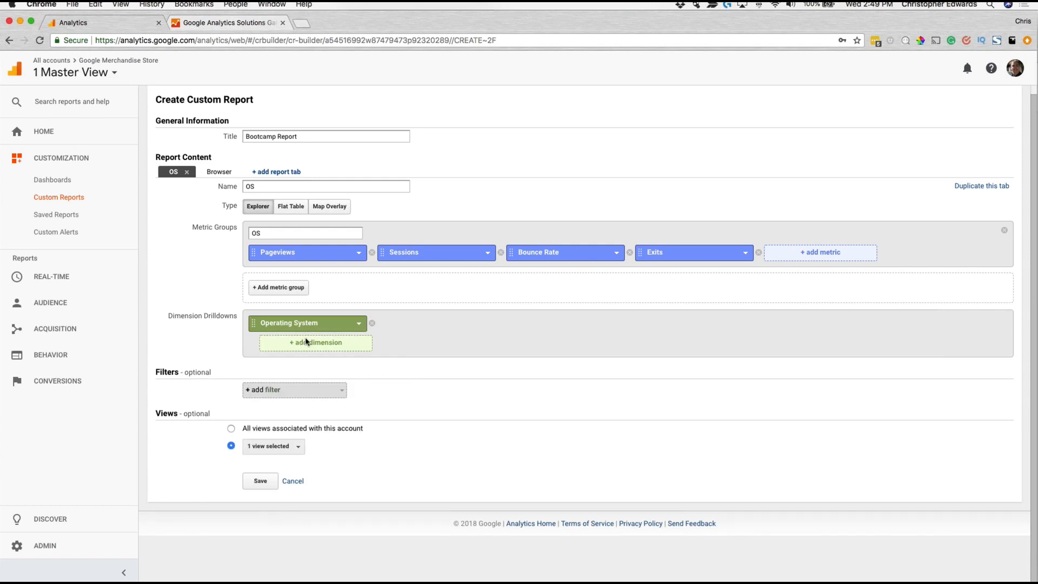
Step: Switch to the Browser report tab and add the Pageviews metric to its metric group
left_click(224, 175)
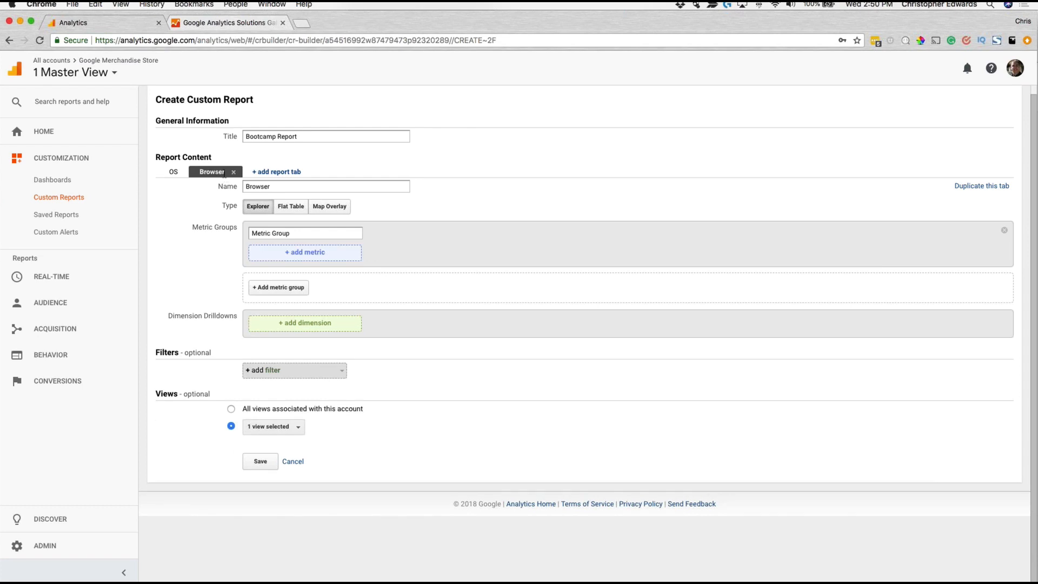
left_click(307, 254)
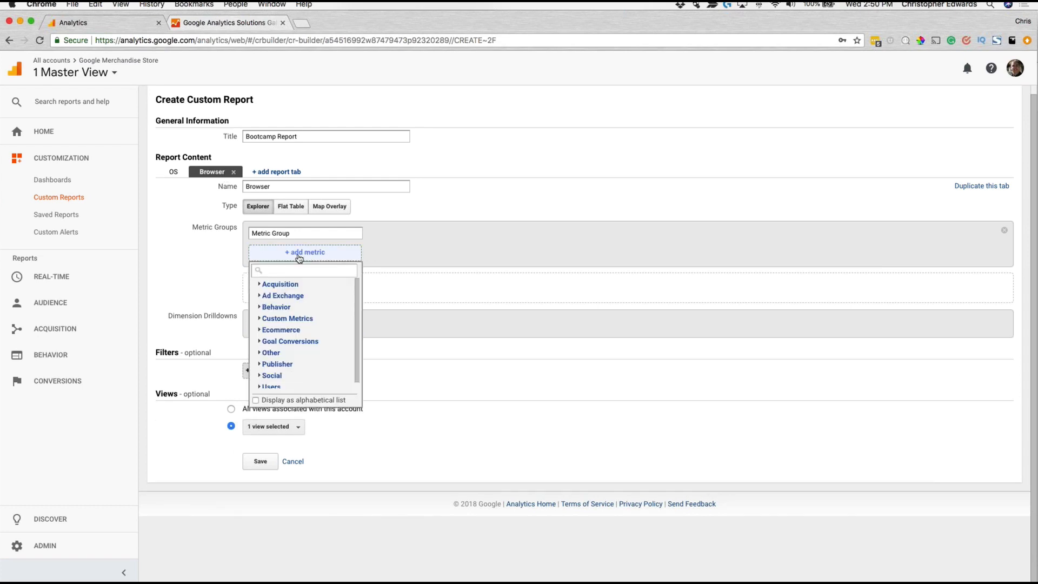
type("Ses")
key("BackSpace")
key("BackSpace")
key("BackSpace")
type("Pageviews")
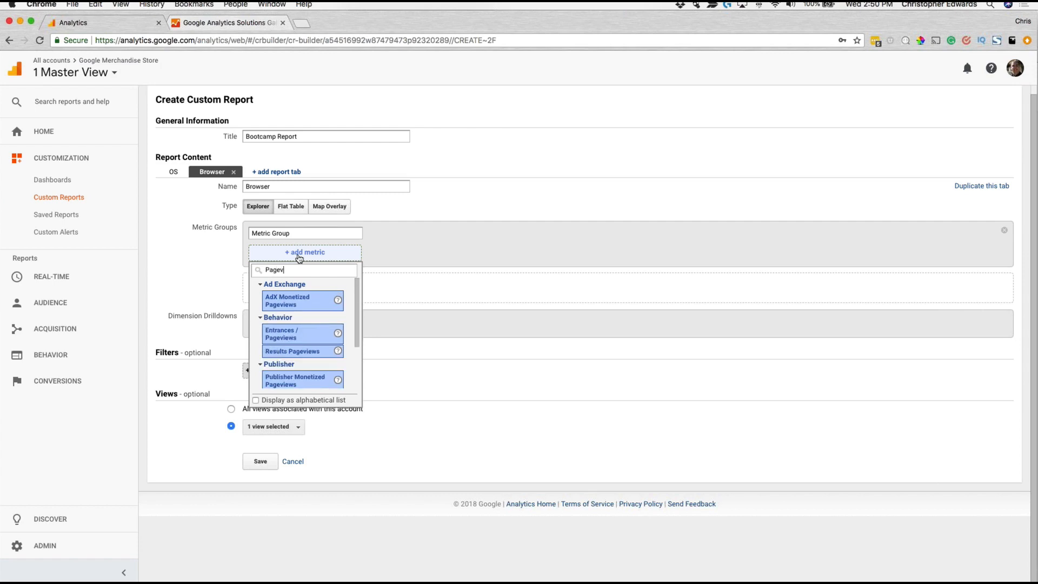
scroll(319, 324, "down", 5)
left_click(312, 358)
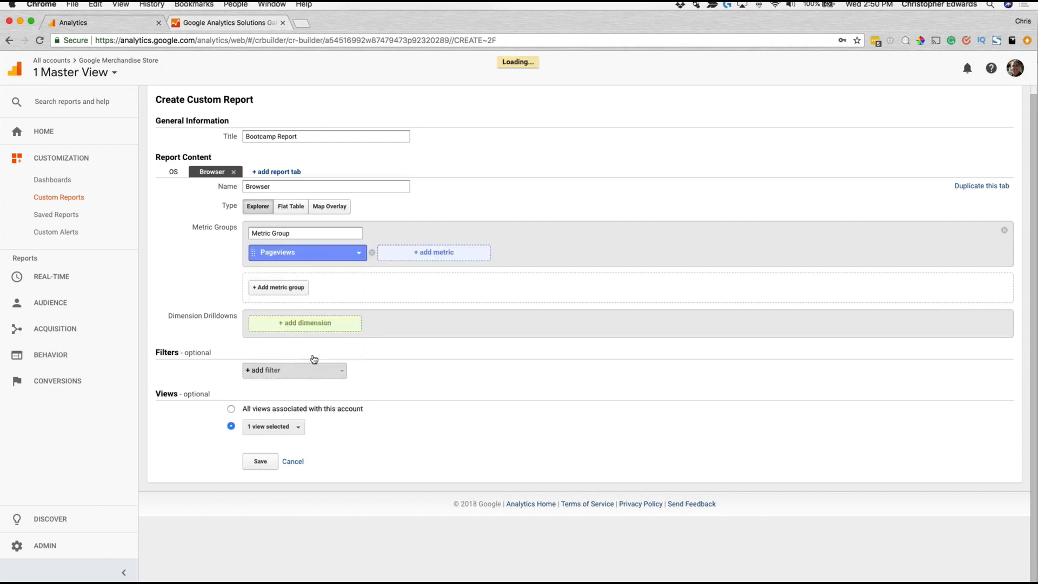
Step: Add Sessions from the Users category as the second metric in the Browser tab's metric group
left_click(404, 258)
type("Sessions")
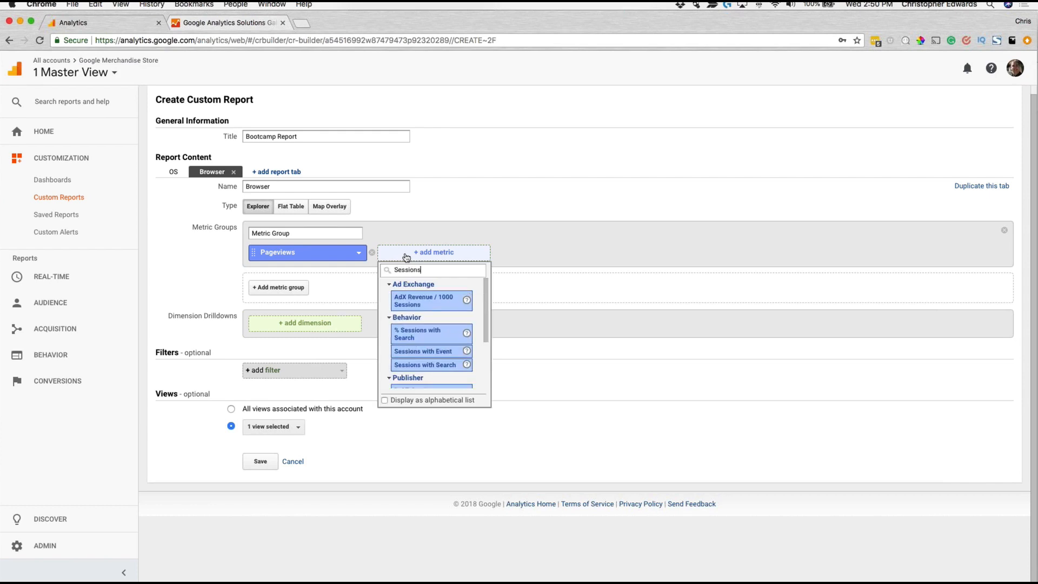
scroll(427, 316, "down", 3)
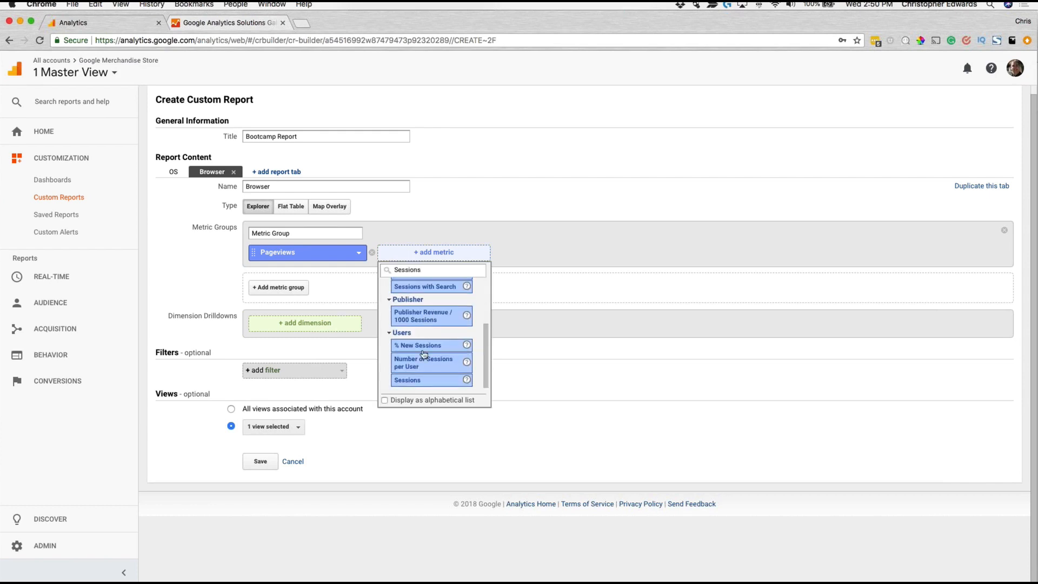
left_click(425, 379)
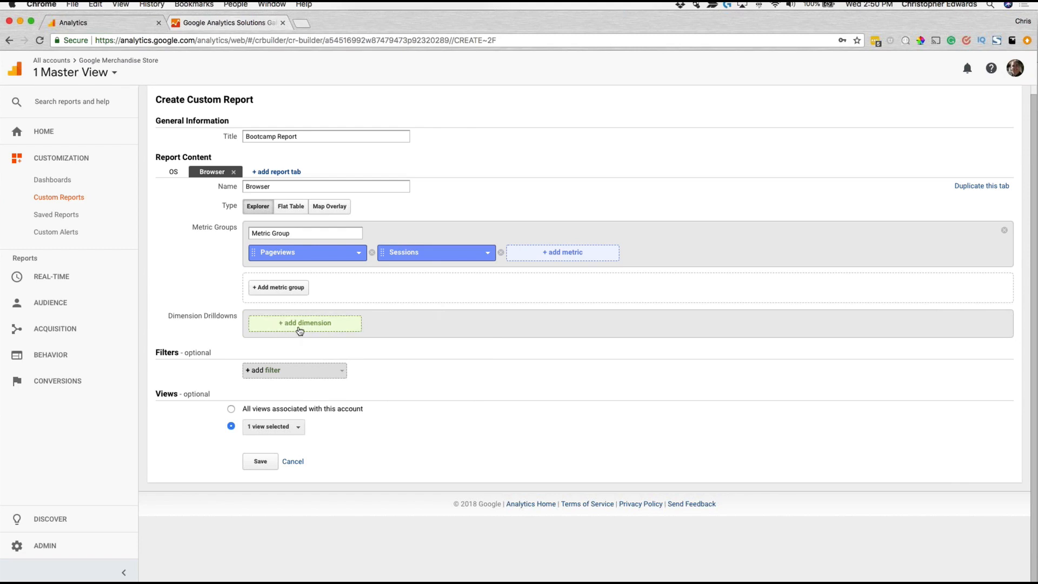
Step: Add a second metric group to the Browser tab and name the two groups "PV/Sessions" and "Bounces"
left_click(274, 287)
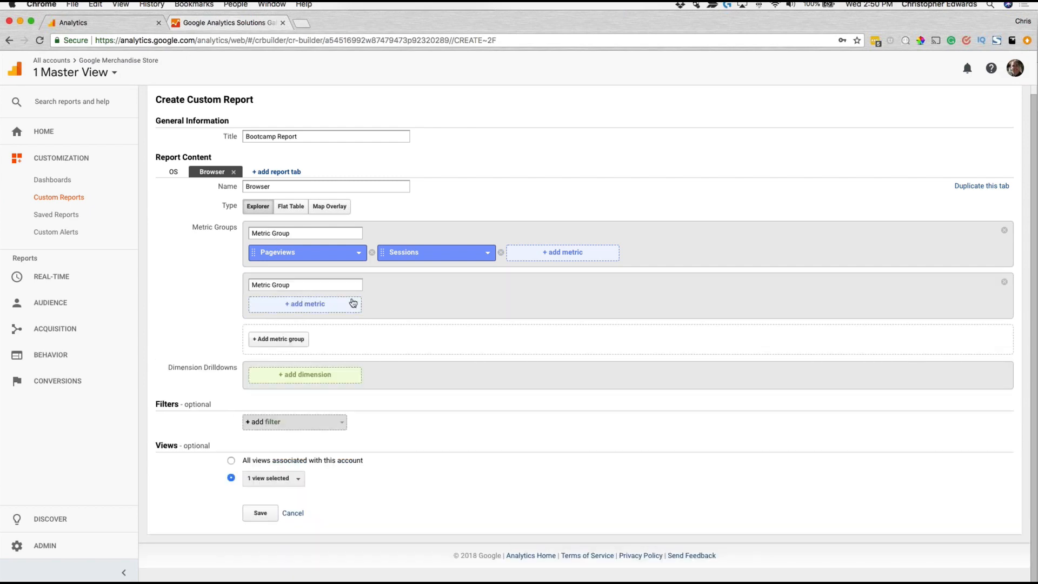
left_click_drag(294, 232, 227, 224)
type("PV/Sessions")
triple_click(296, 284)
type("Bounces")
Step: Add the Bounce Rate and Exits metrics to the Bounces metric group
left_click(273, 305)
left_click(314, 321)
type("Bounc")
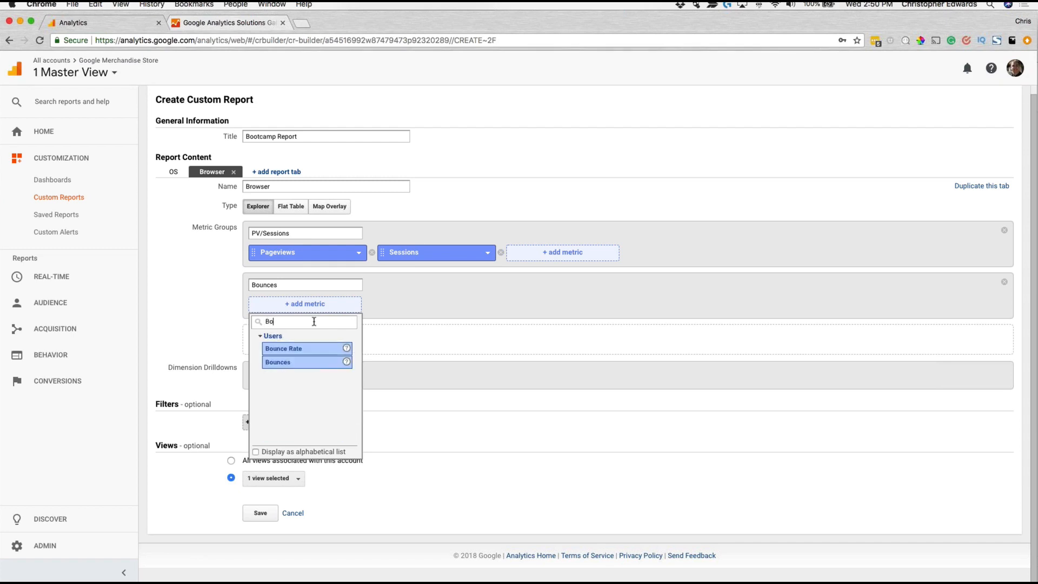
left_click(297, 348)
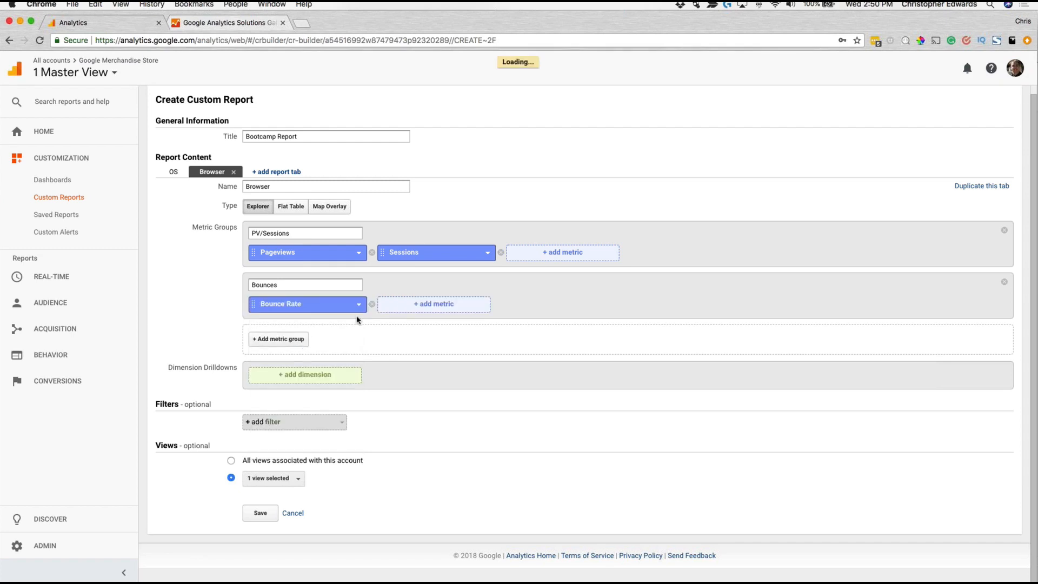
left_click(383, 307)
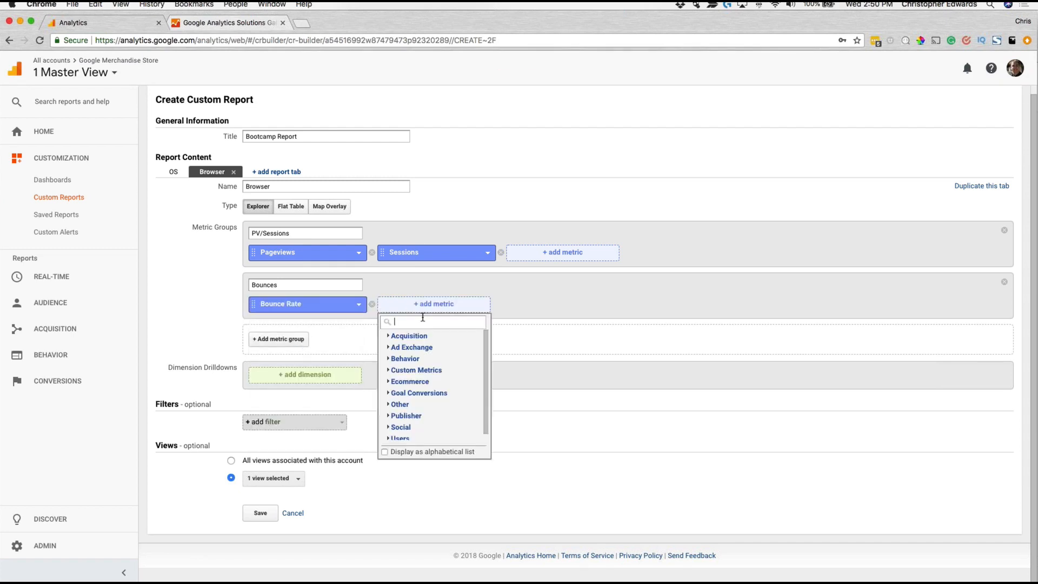
type("Exi")
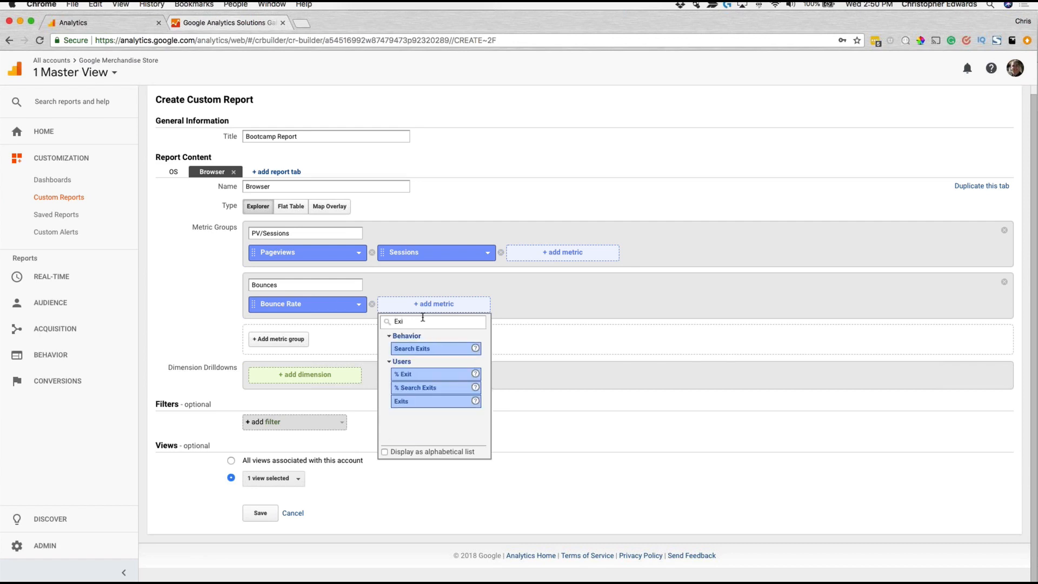
left_click(419, 401)
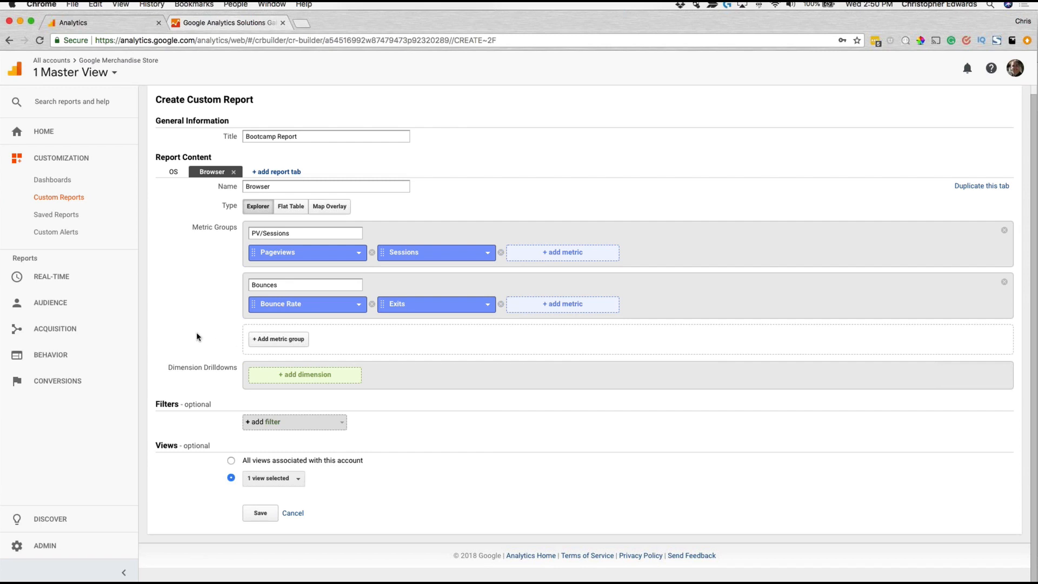
Step: Add Browser as the first dimension drilldown of the Browser report tab
left_click(313, 380)
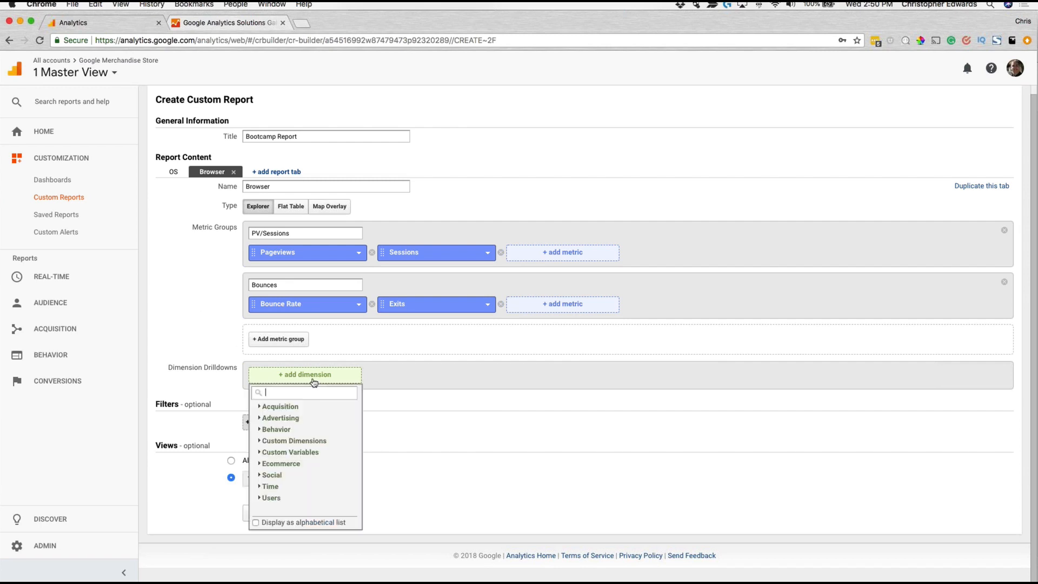
type("Brow")
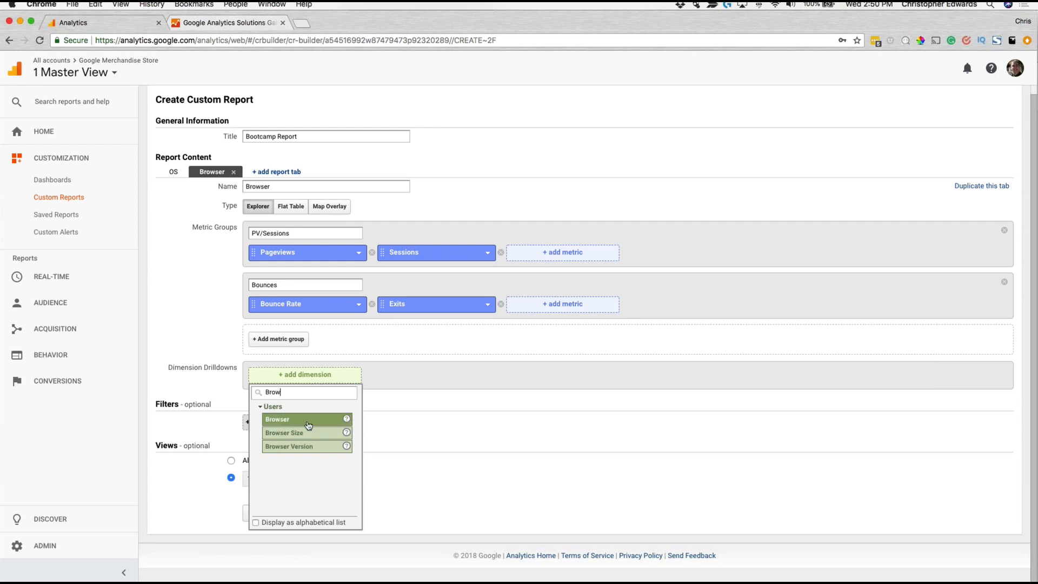
left_click(277, 419)
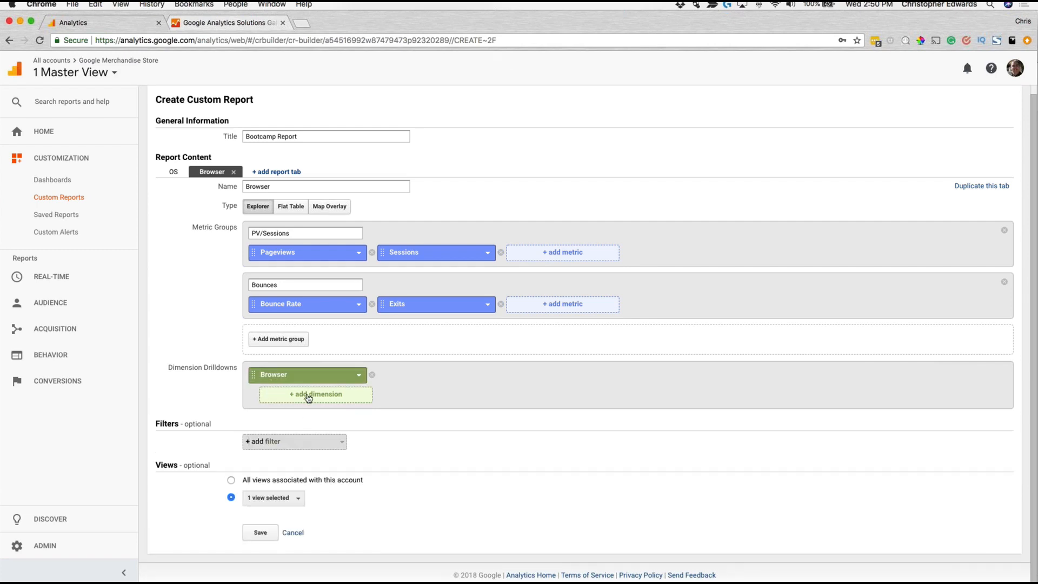
Step: Nest Browser Version and Browser Size, in that order, as further drilldowns beneath the Browser dimension
left_click(308, 397)
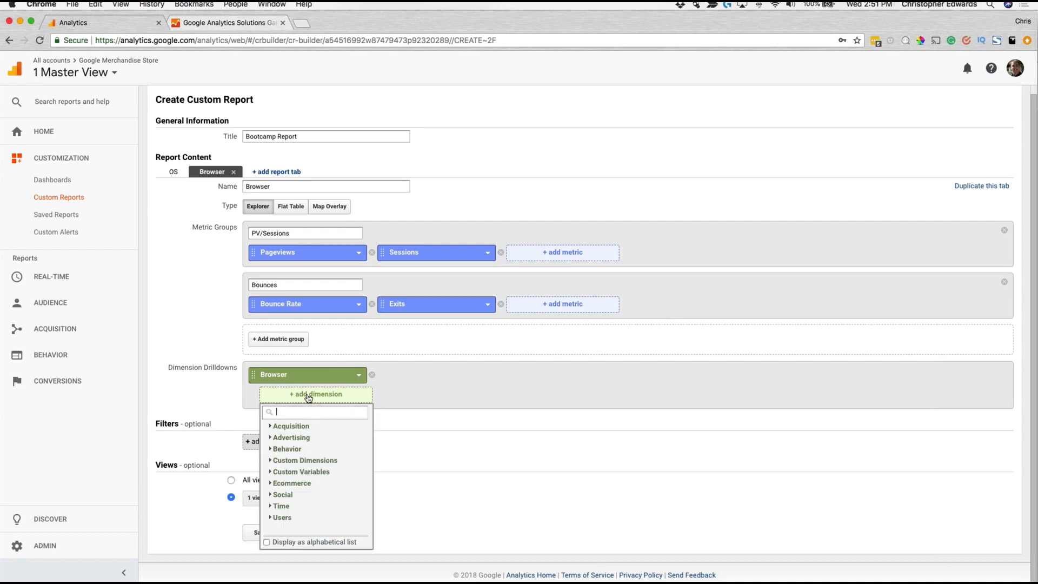
type("Bro")
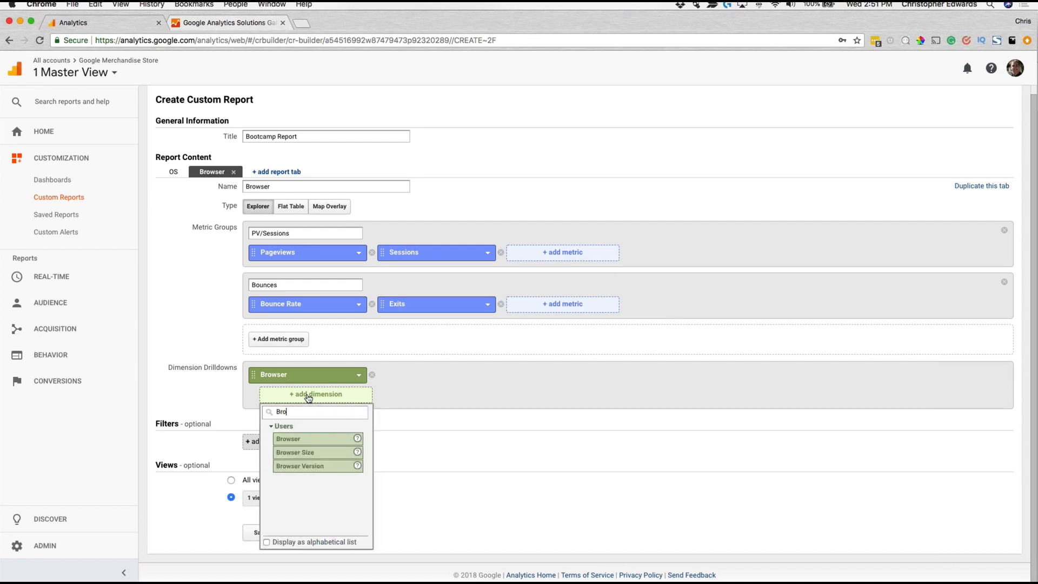
left_click(314, 467)
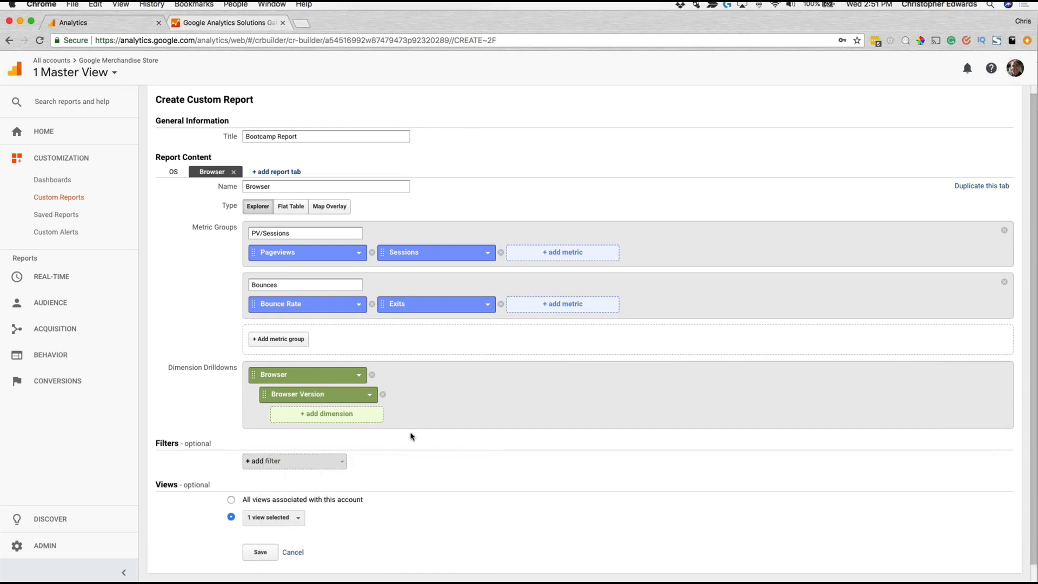
left_click(348, 421)
type("Bro")
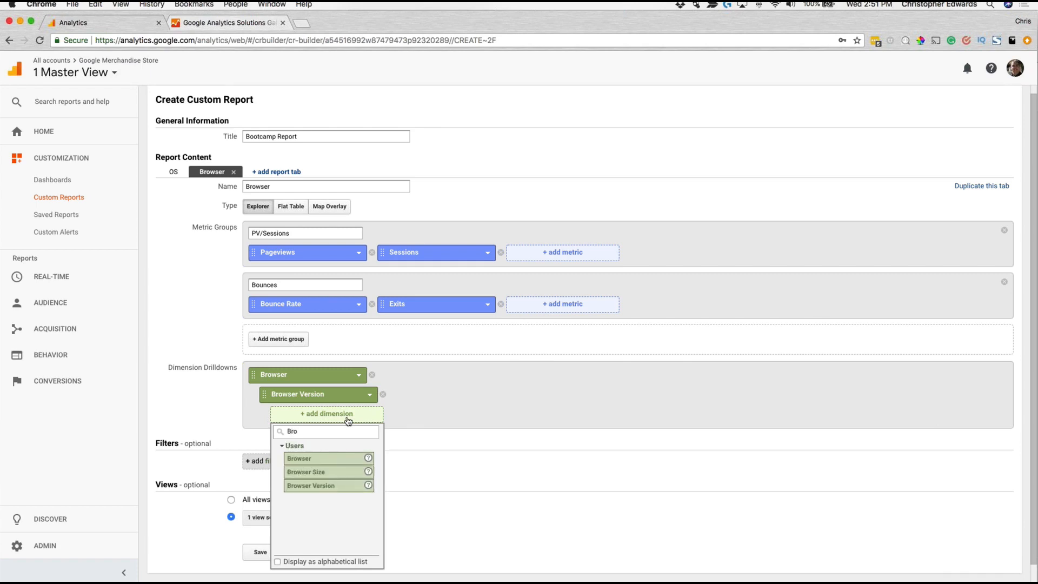
left_click(318, 473)
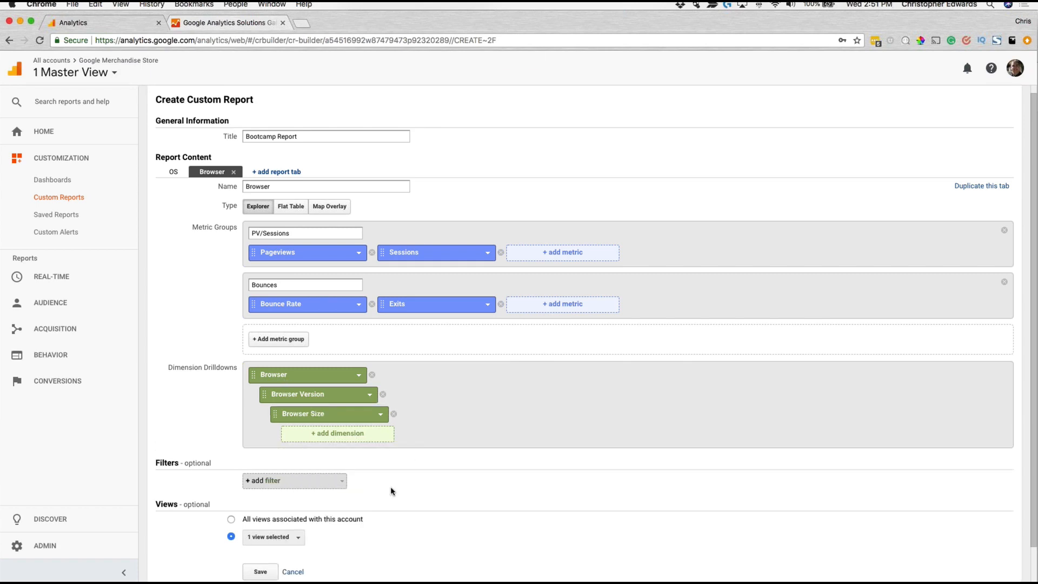
Step: Try out an include filter for Country exactly matching United States and remove it again
scroll(467, 464, "down", 2)
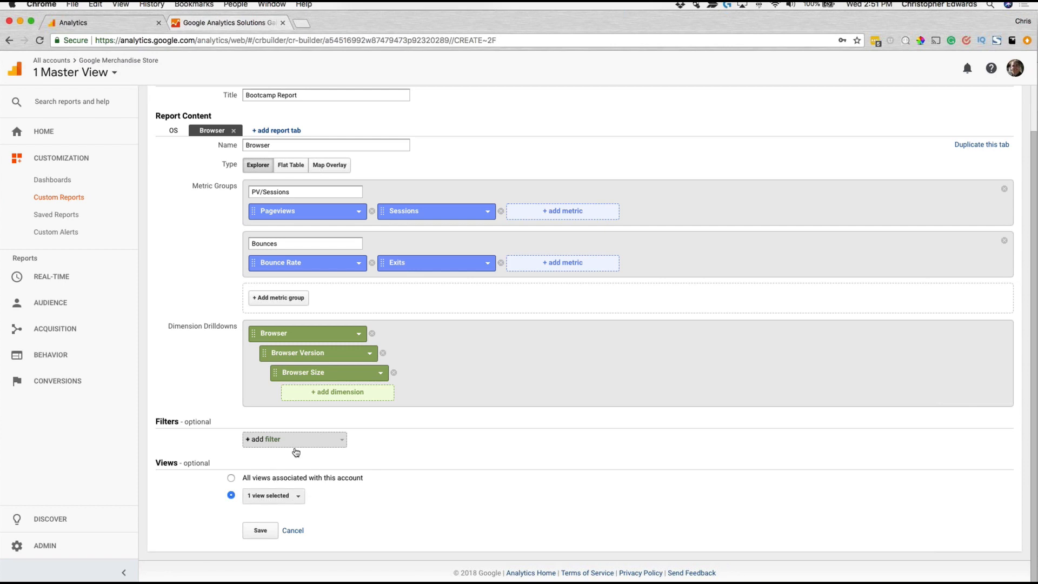
left_click(326, 442)
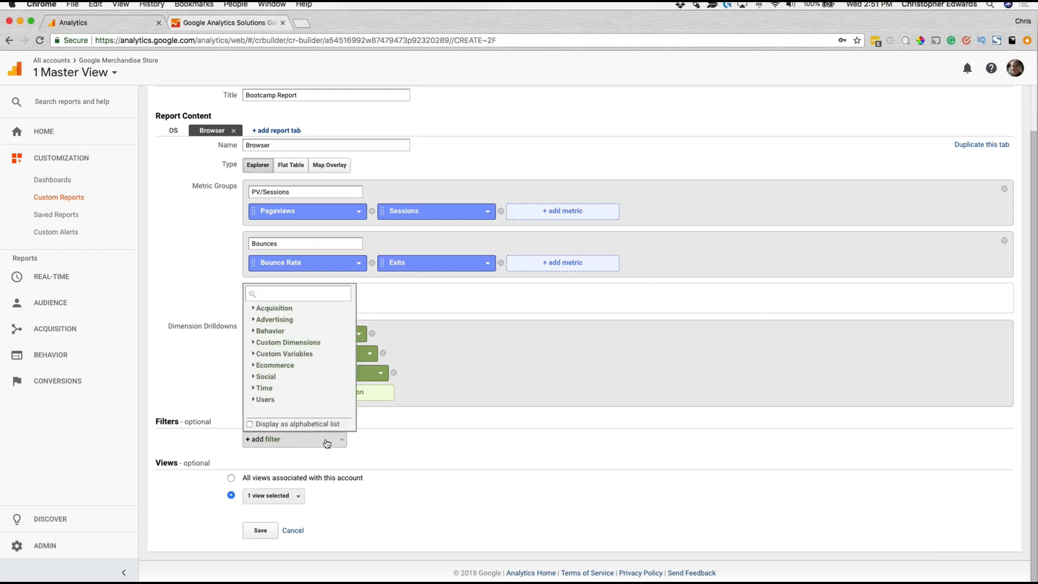
left_click(270, 400)
scroll(279, 391, "down", 4)
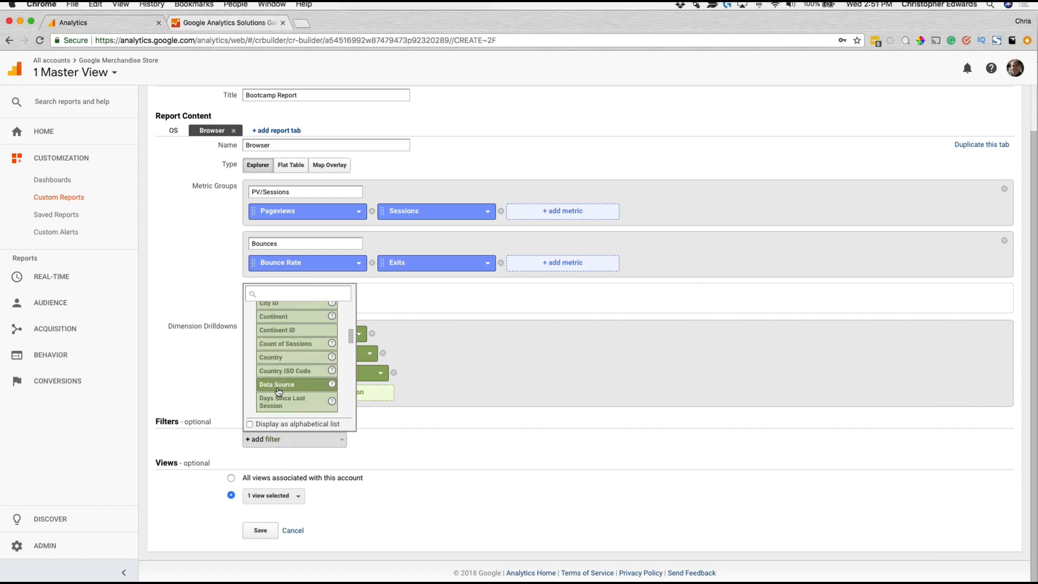
left_click(289, 357)
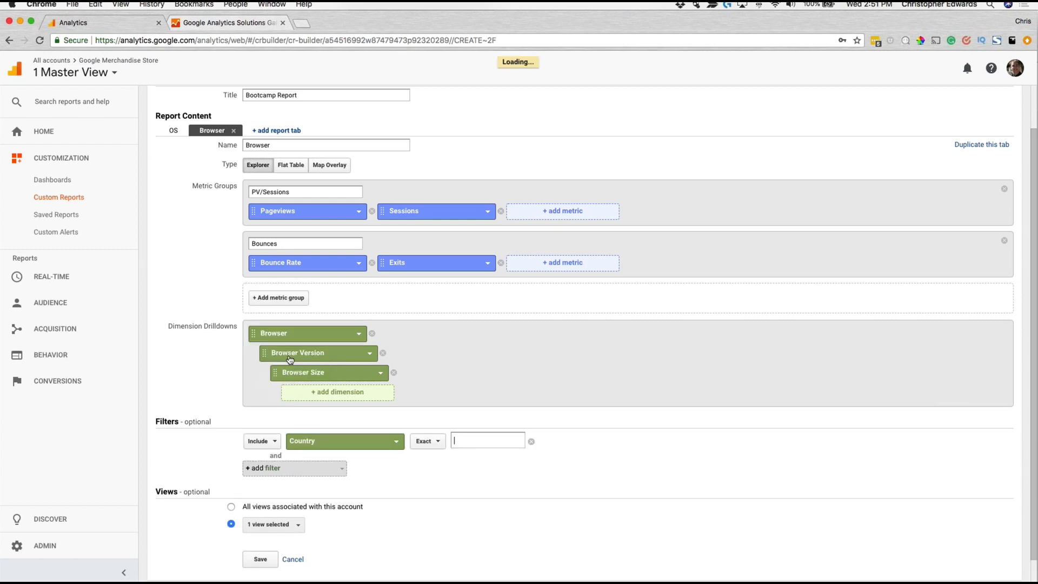
left_click(467, 445)
type("Uni")
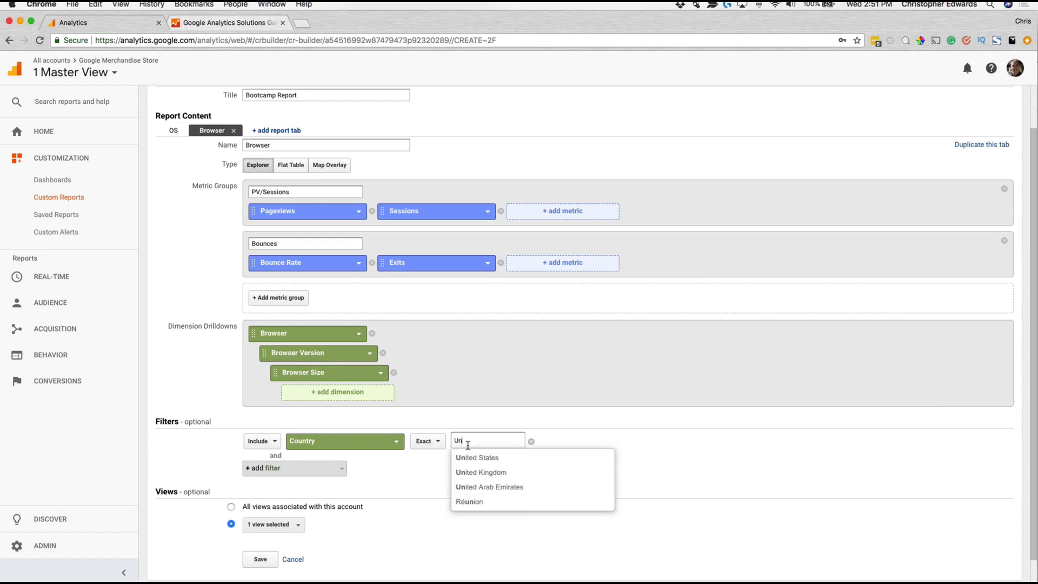
left_click(478, 458)
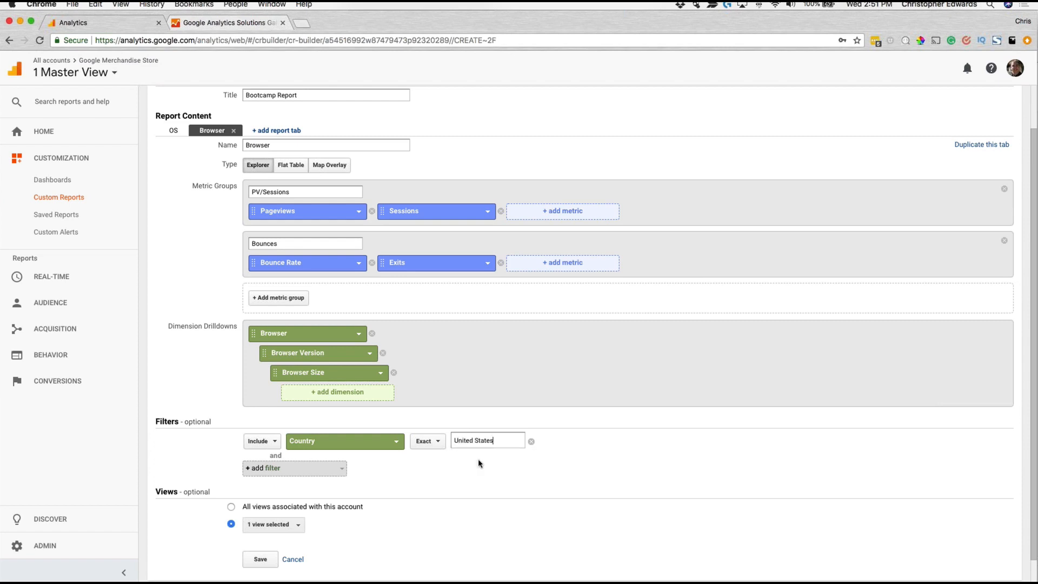
left_click(530, 442)
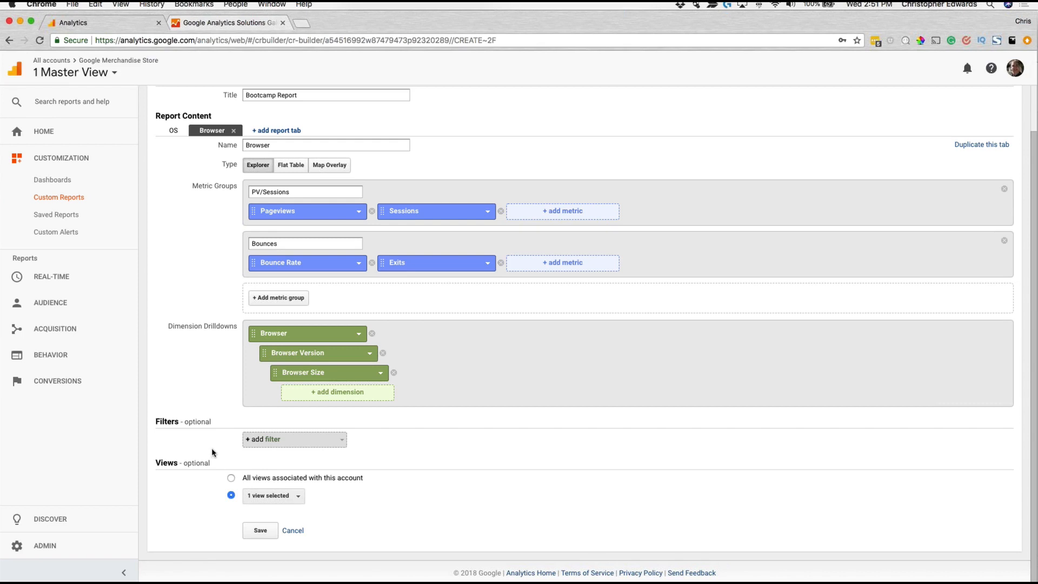
Step: Save the custom report and look over the resulting OS table
left_click(260, 530)
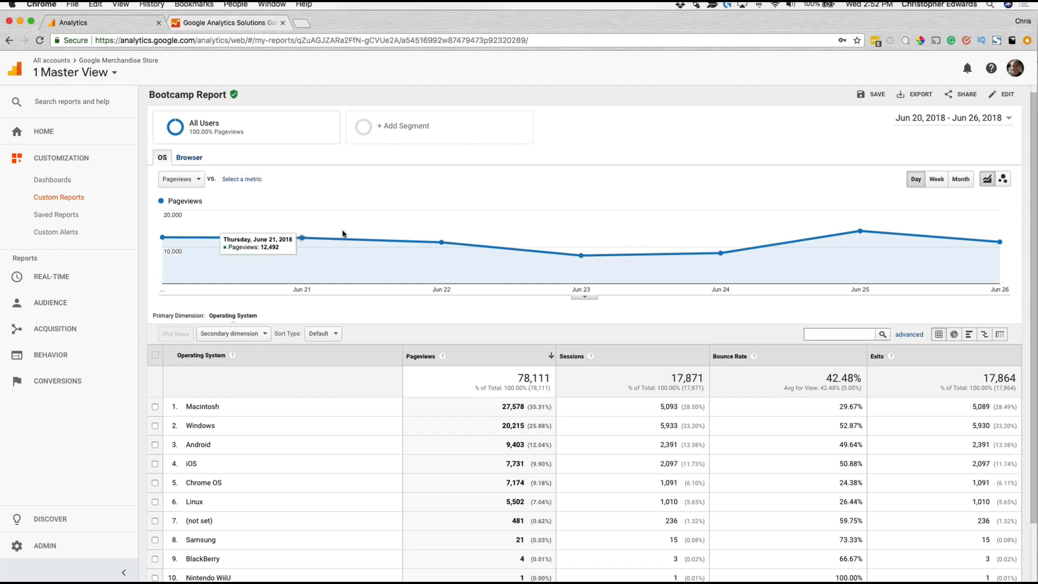
scroll(343, 233, "down", 1)
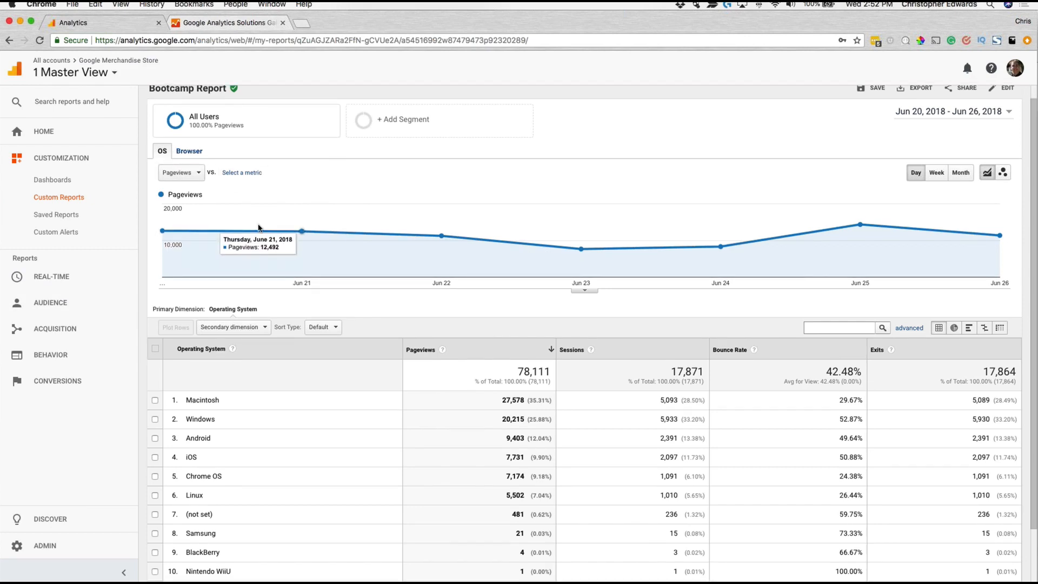
Step: Look through the operating system rows on the OS tab and the browser rows in the Browser tab's PV/Sessions group
scroll(259, 229, "down", 2)
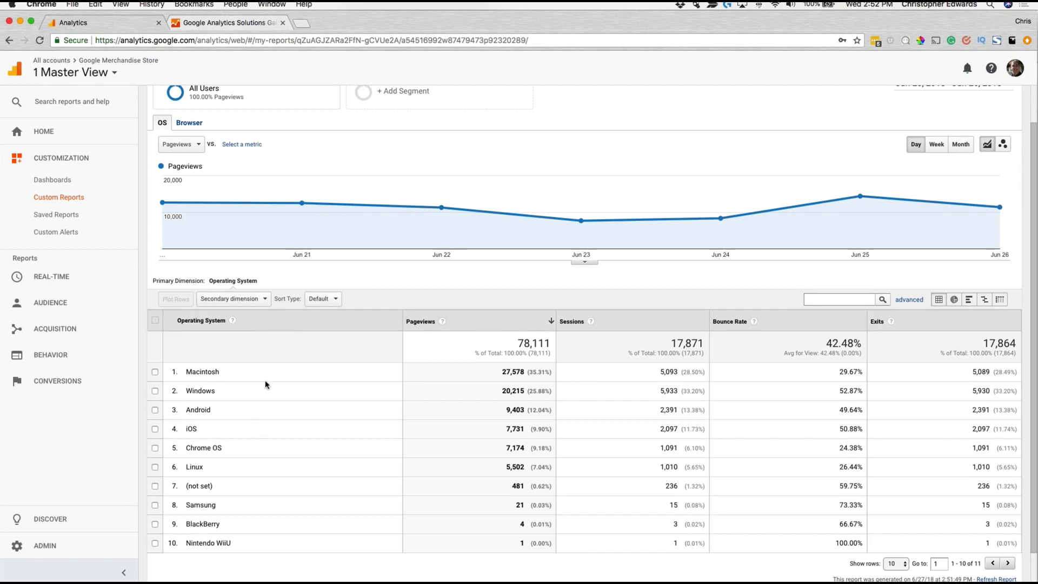
scroll(284, 469, "down", 1)
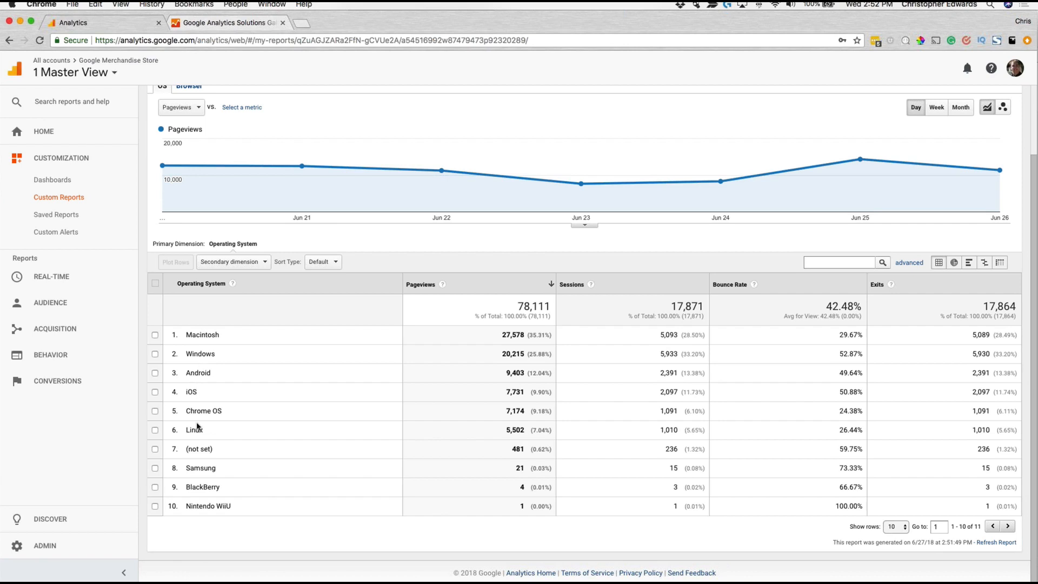
scroll(218, 374, "up", 3)
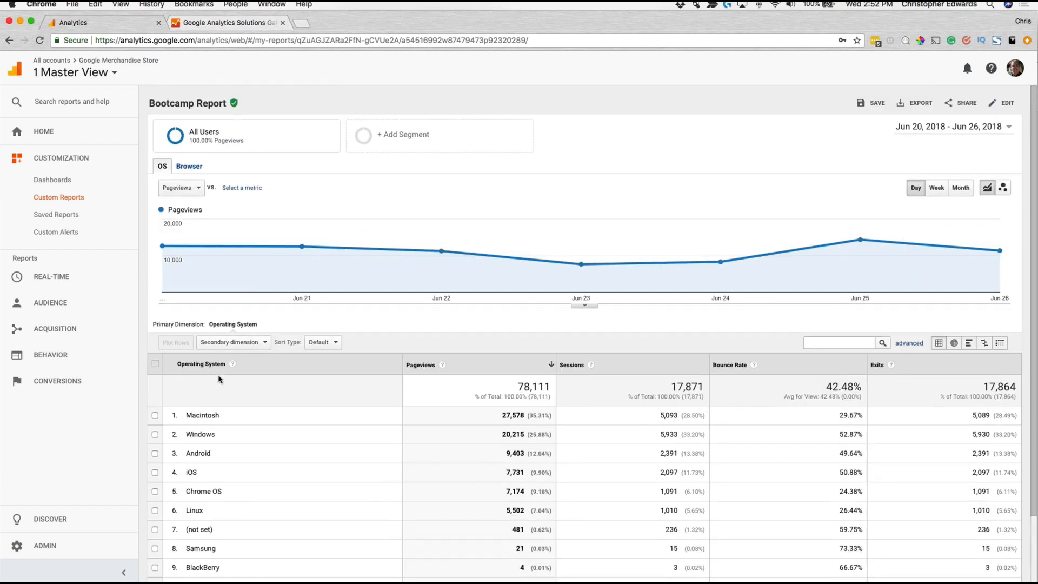
left_click(190, 166)
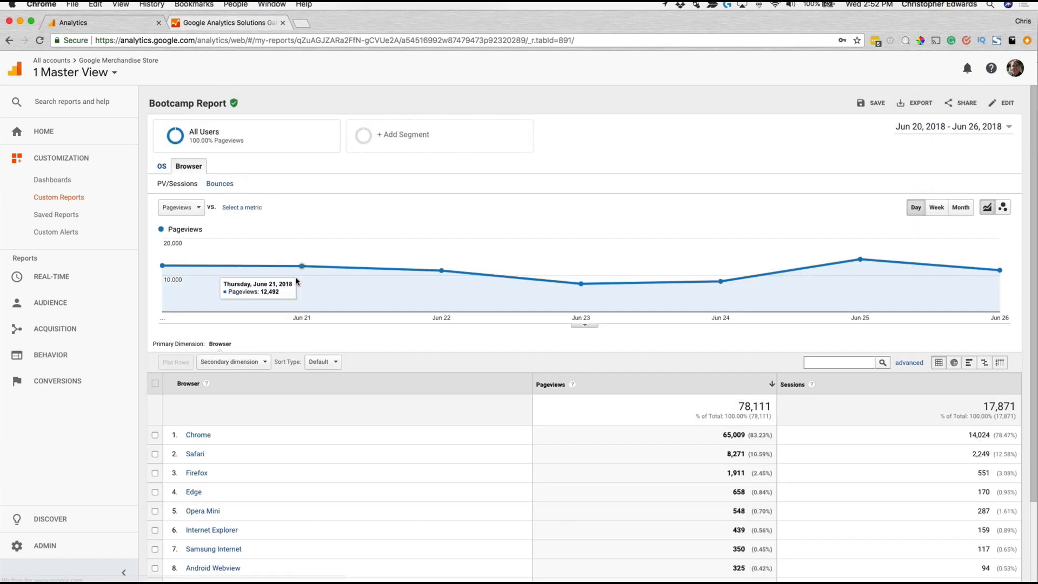
scroll(299, 285, "down", 1)
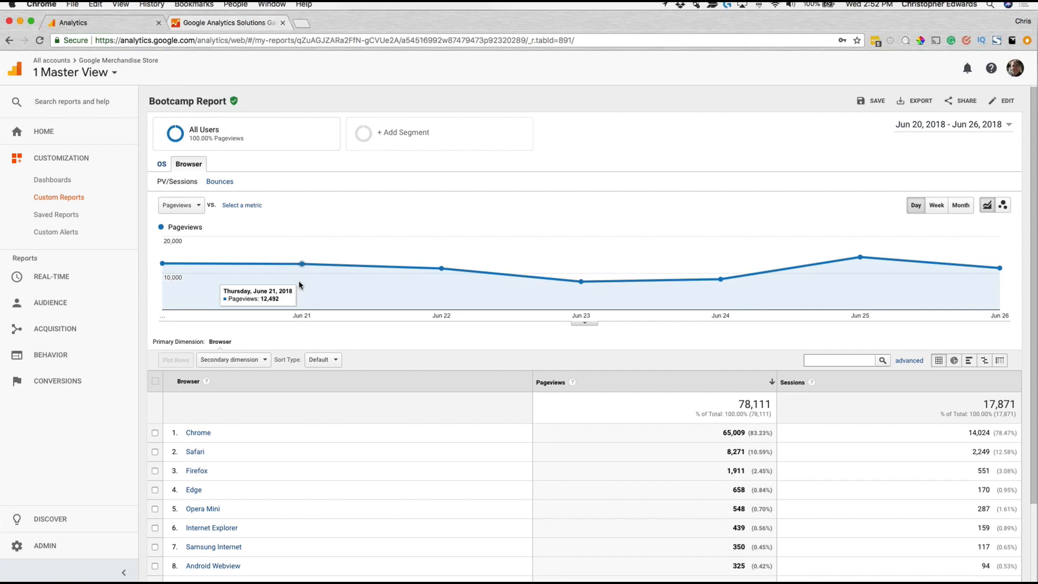
scroll(300, 285, "down", 5)
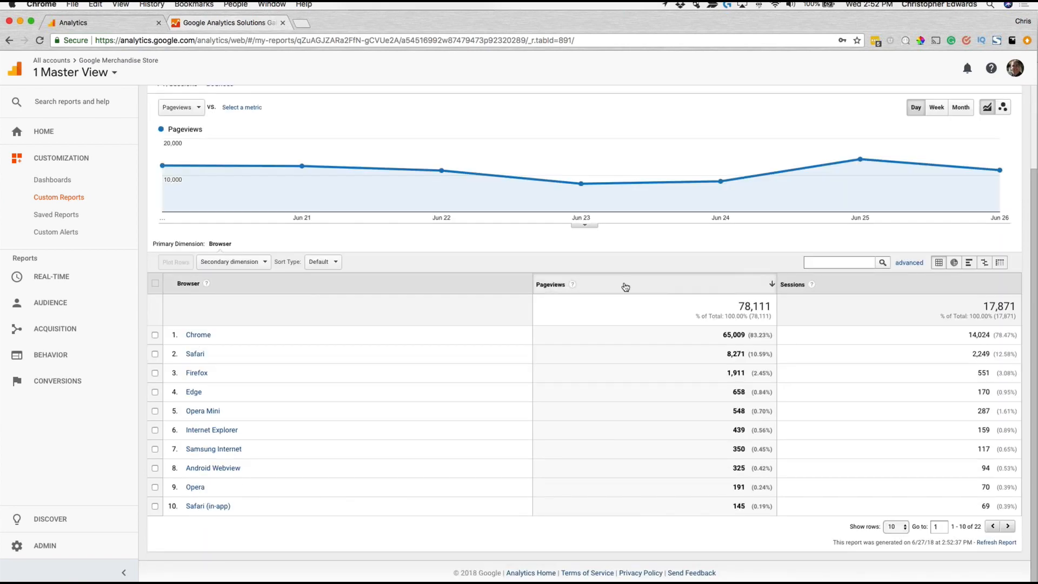
scroll(323, 296, "up", 1)
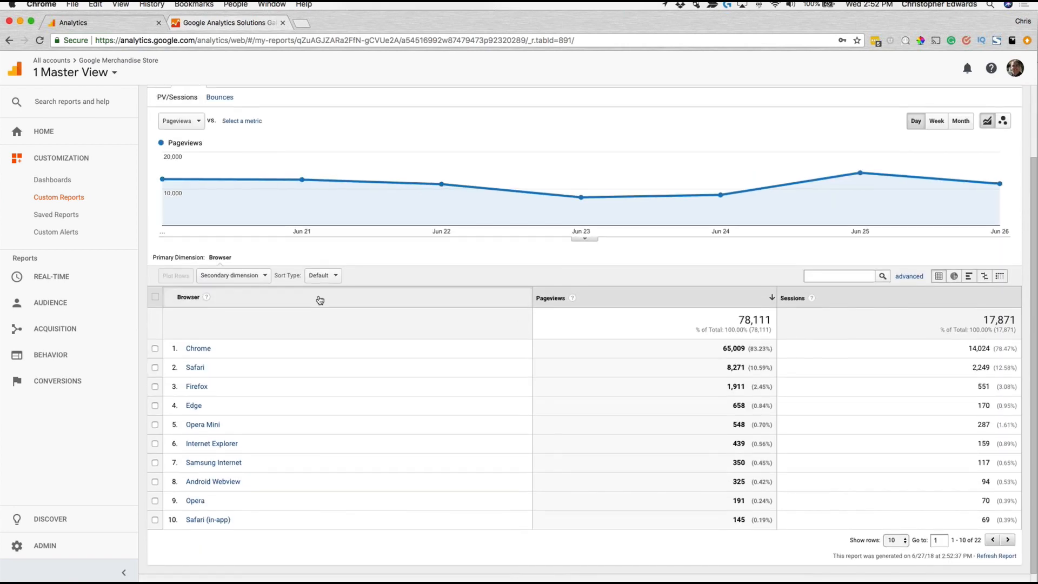
scroll(320, 299, "up", 2)
scroll(319, 299, "down", 2)
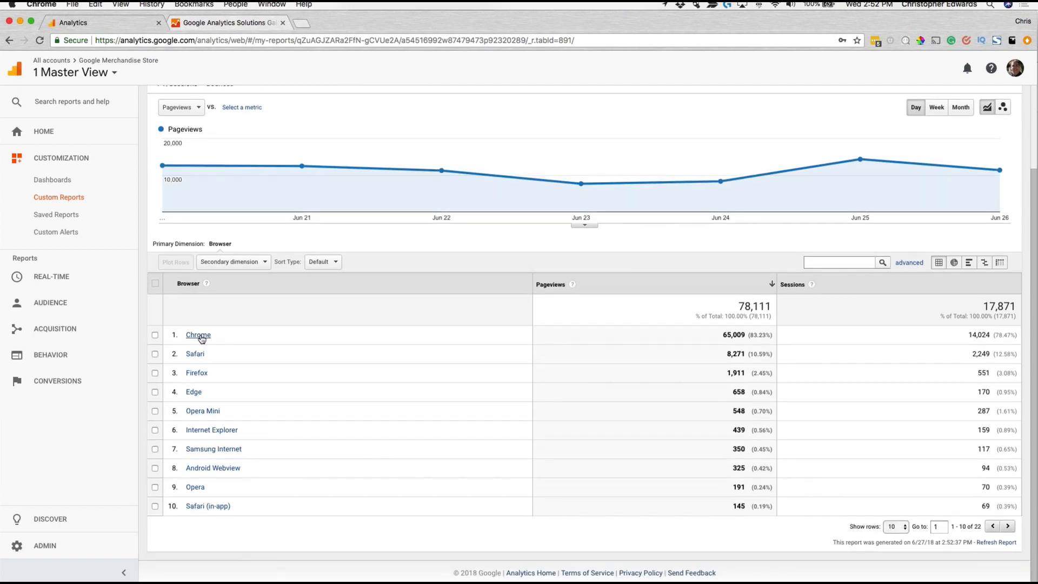
Step: Drill down through Chrome and version 67.0.3396.87 to the browser sizes, check the alternative browsers, and return to all browsers
left_click(198, 335)
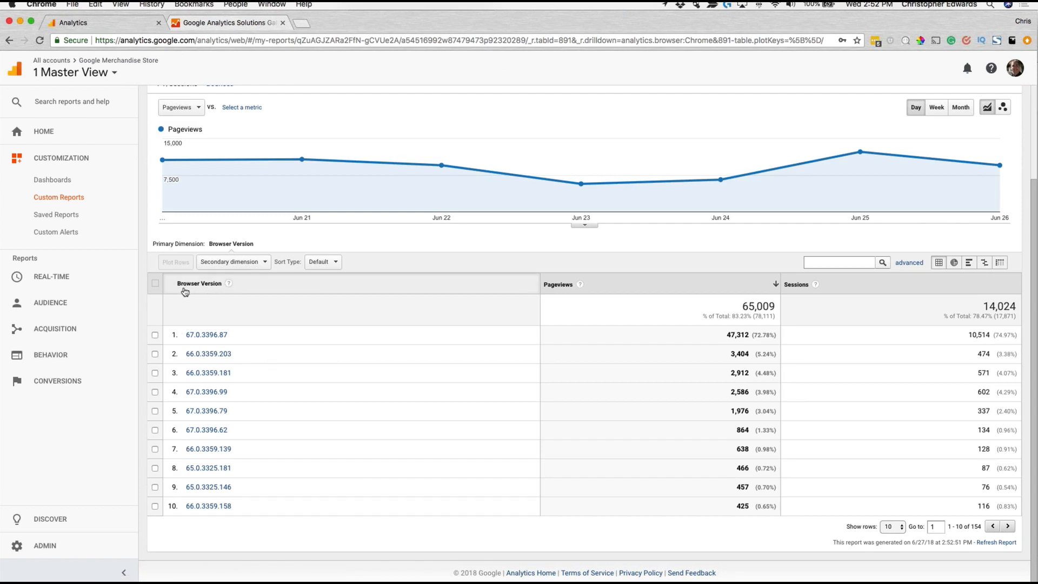
left_click(199, 335)
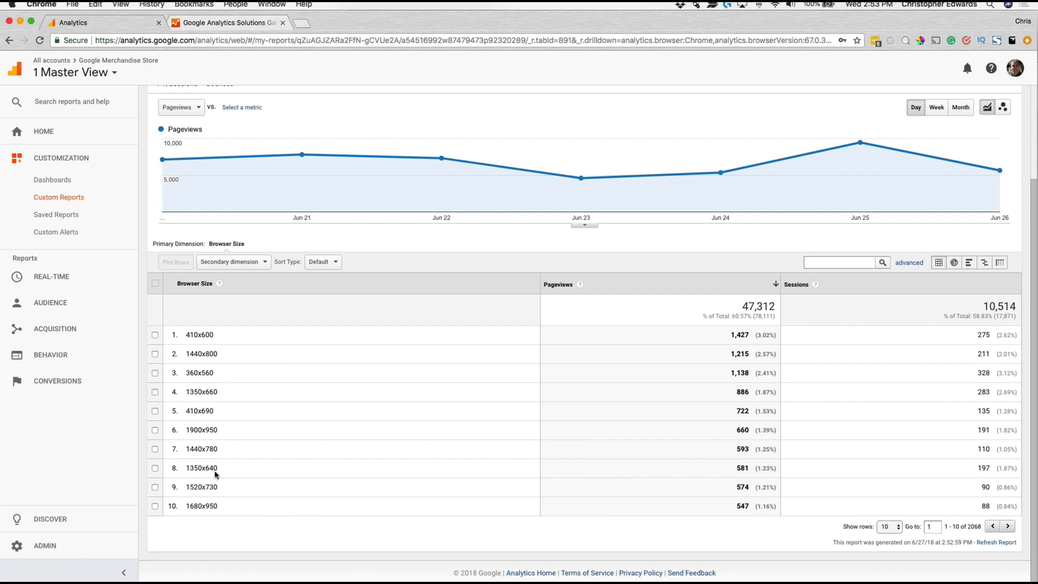
scroll(224, 387, "up", 3)
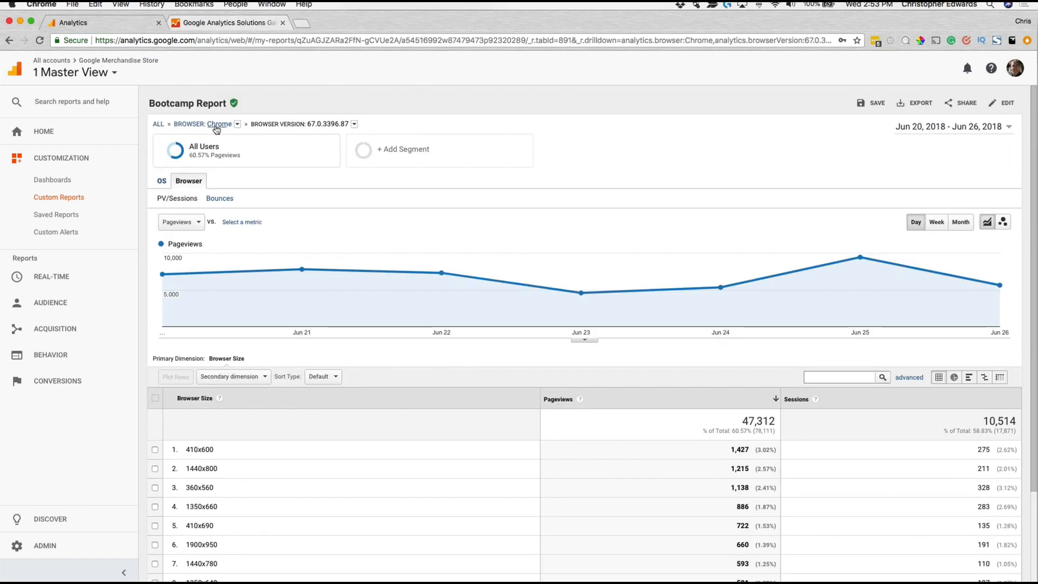
left_click(237, 124)
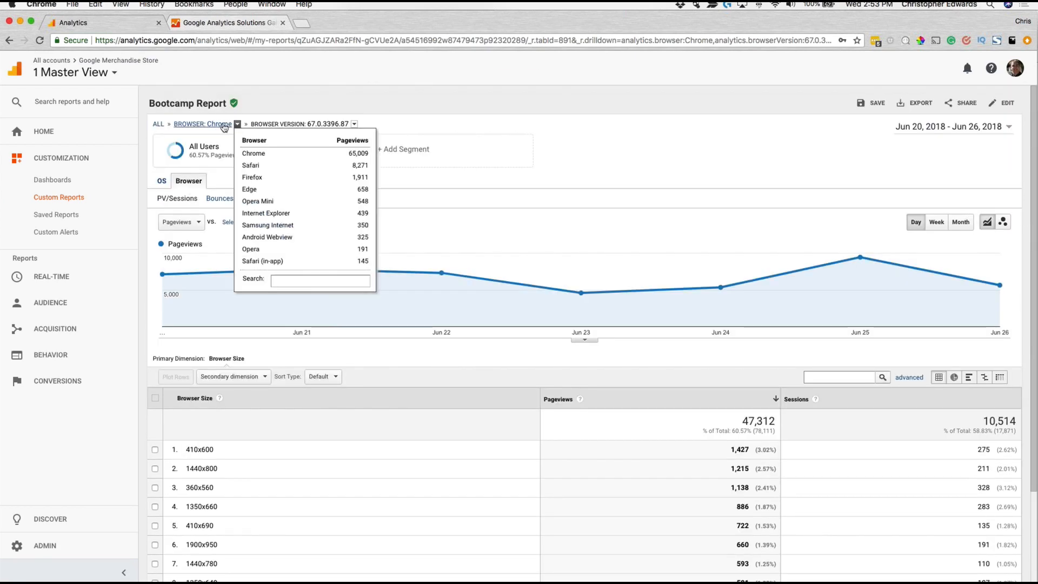
left_click(158, 124)
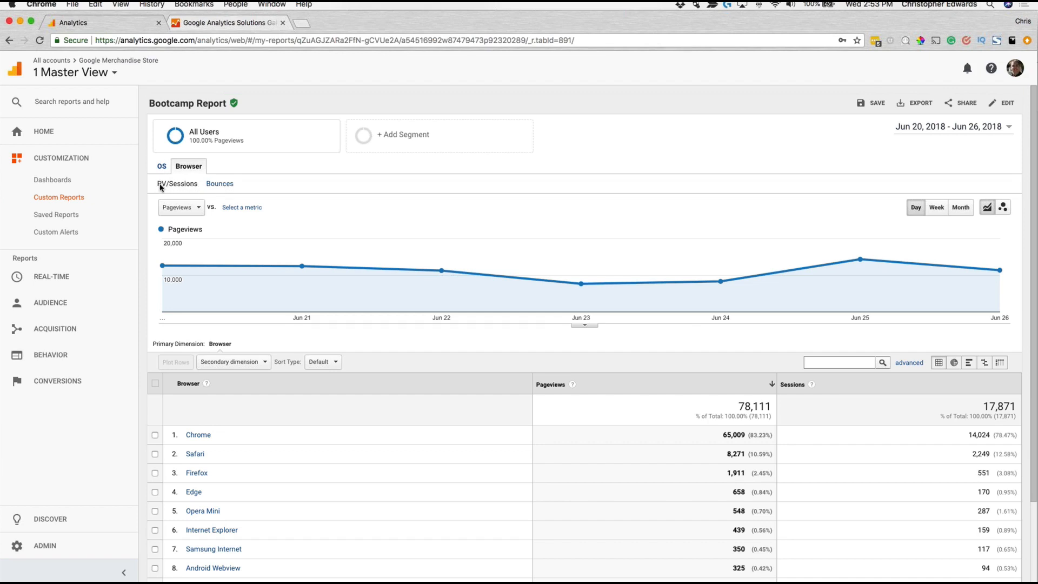
Step: Examine the Bounces metric group of the Browser tab and briefly compare it with the OS tab
left_click(219, 185)
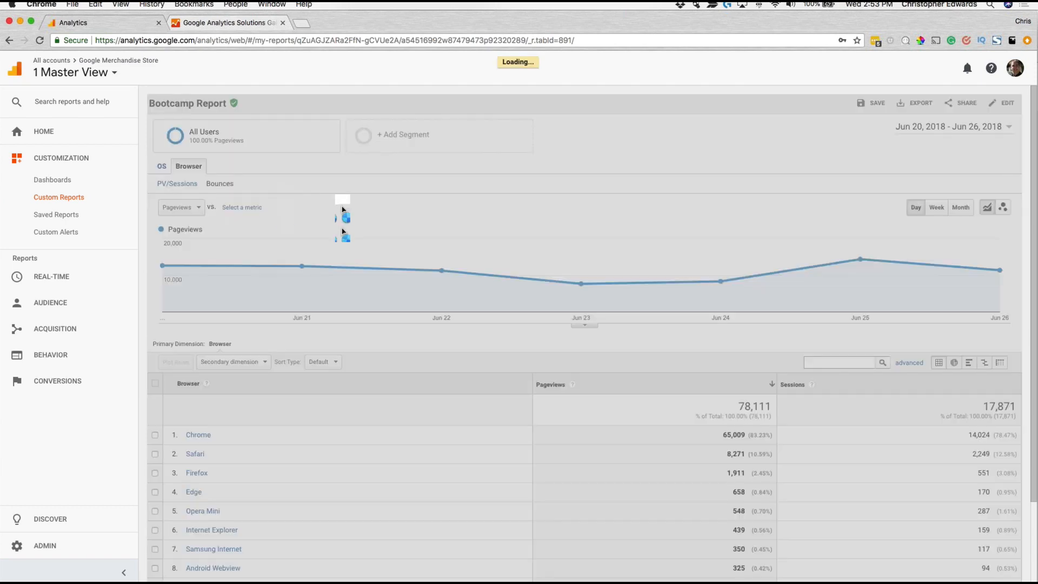
scroll(385, 209, "down", 3)
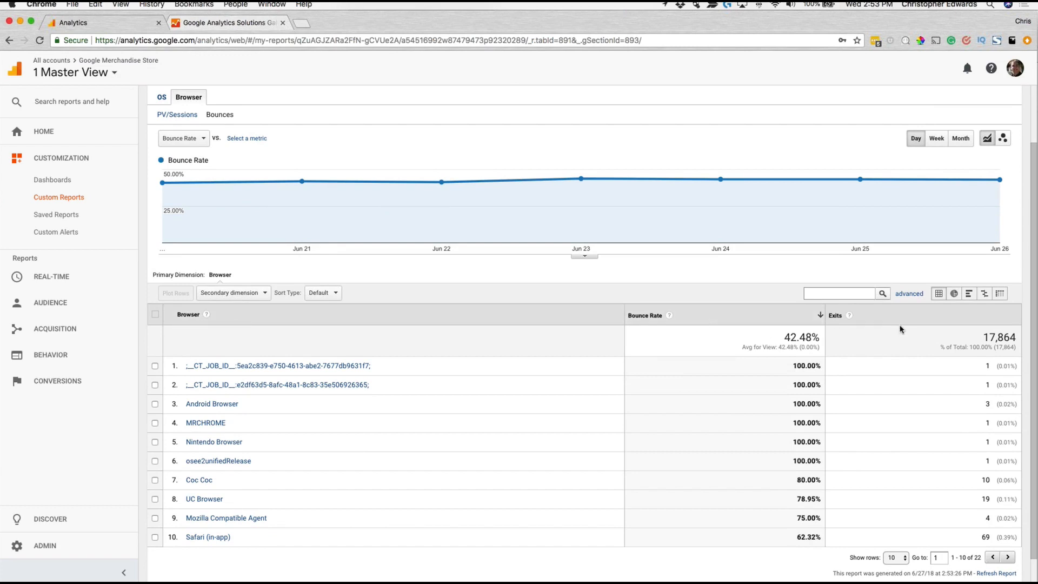
scroll(669, 325, "up", 1)
scroll(670, 325, "up", 1)
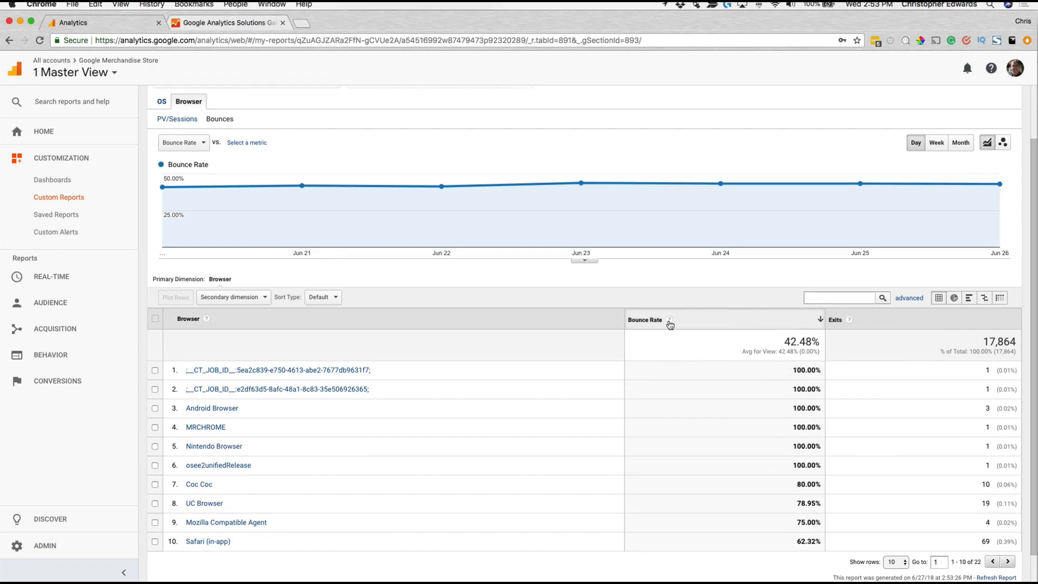
scroll(670, 324, "up", 1)
mouse_move(670, 324)
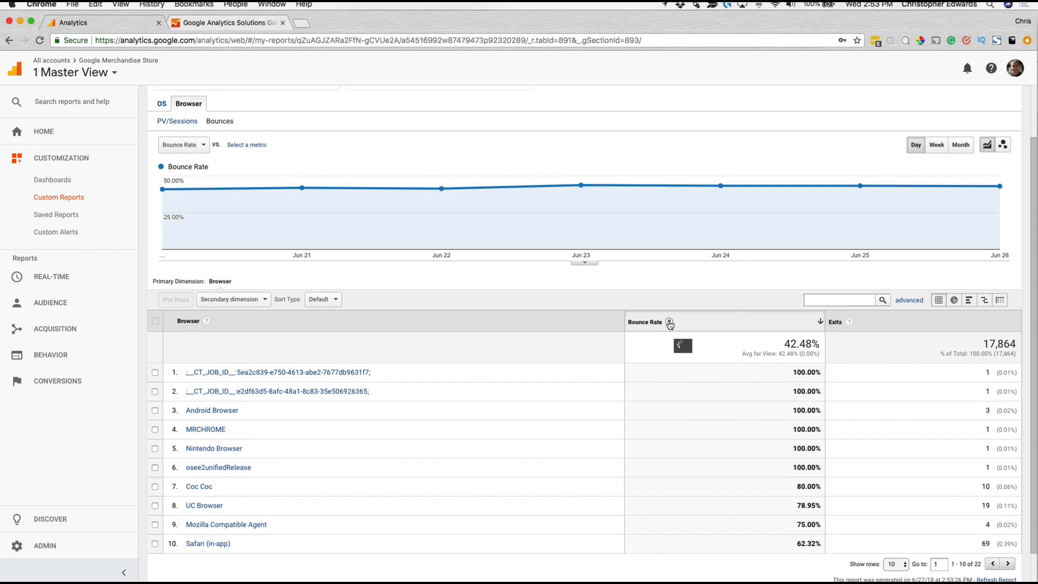
scroll(670, 324, "up", 2)
scroll(670, 325, "up", 3)
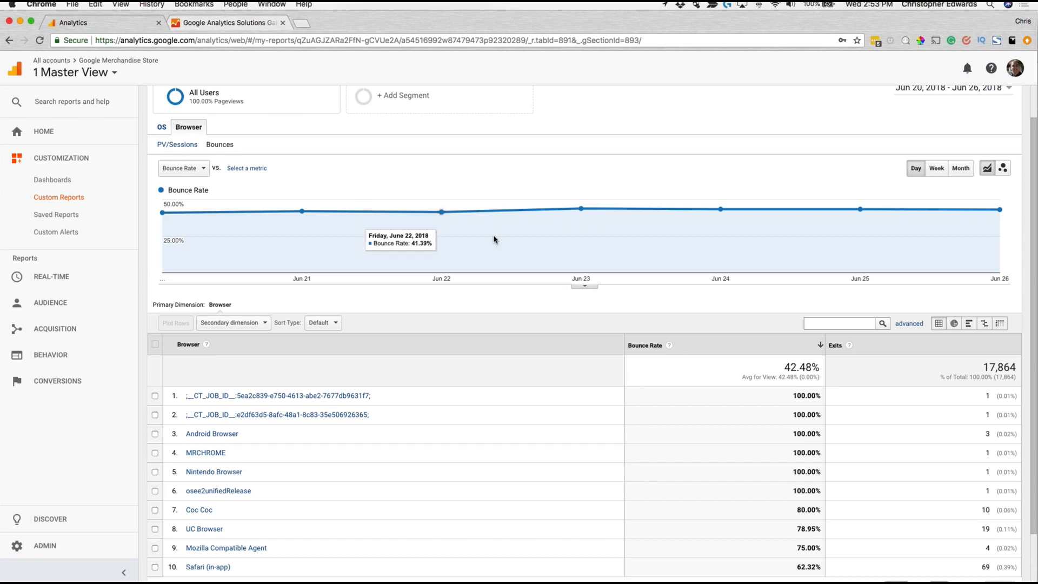
left_click(163, 131)
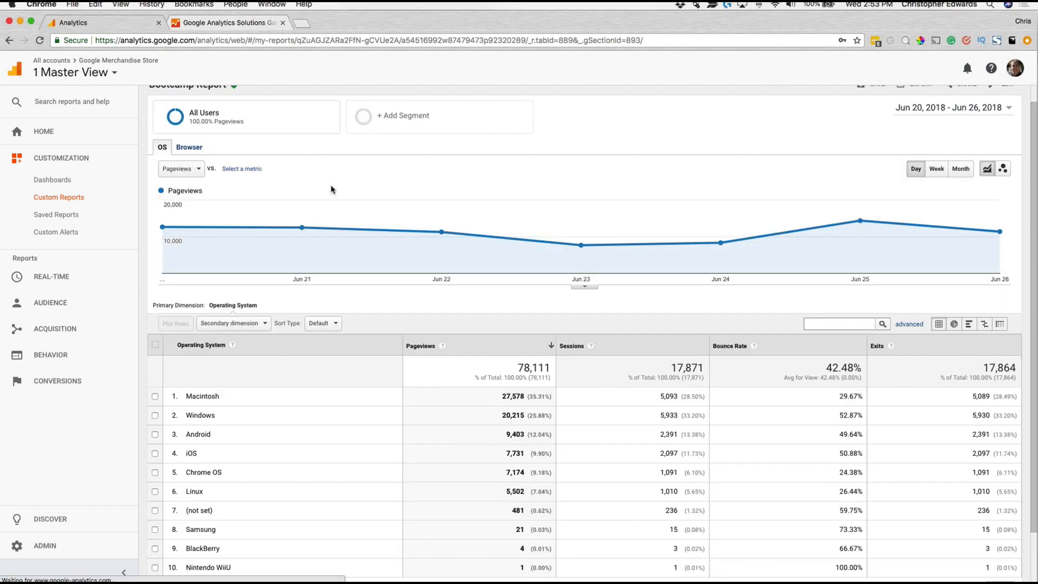
left_click(195, 151)
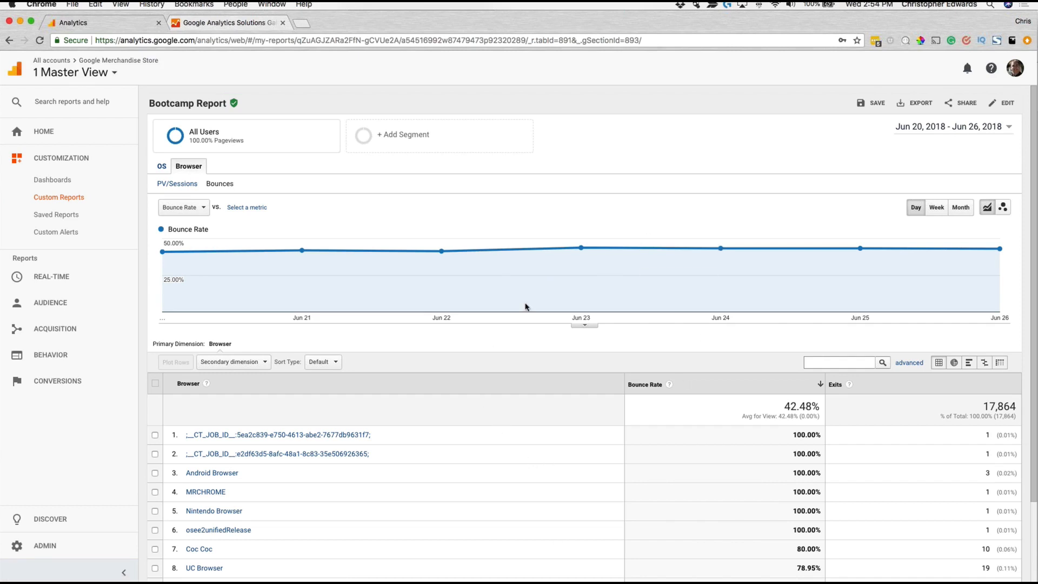
Step: Try adding the Revenue Per User metric to the PV/Sessions group of the Browser report tab
left_click(1003, 104)
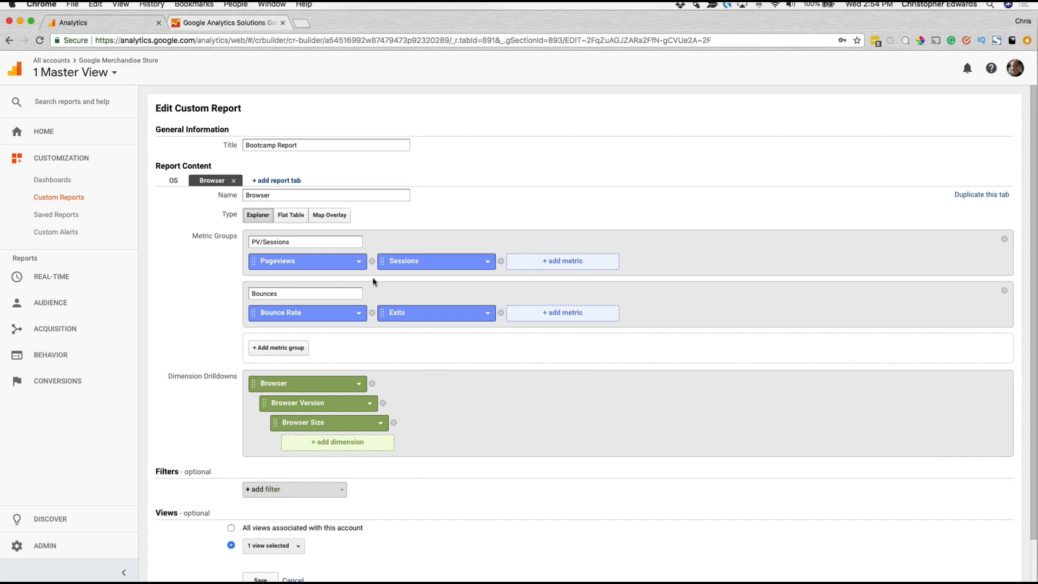
left_click(569, 263)
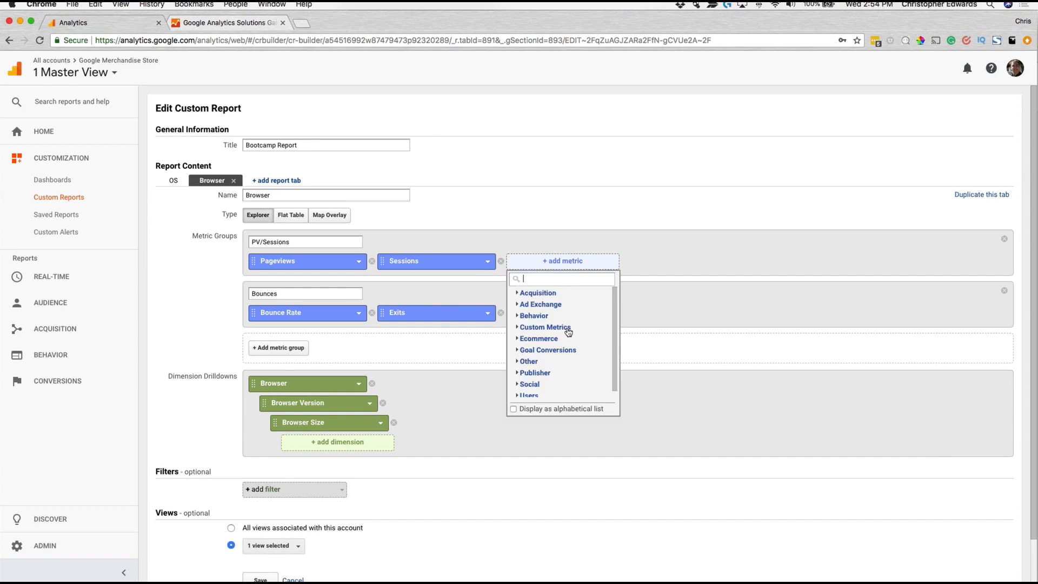
left_click(525, 363)
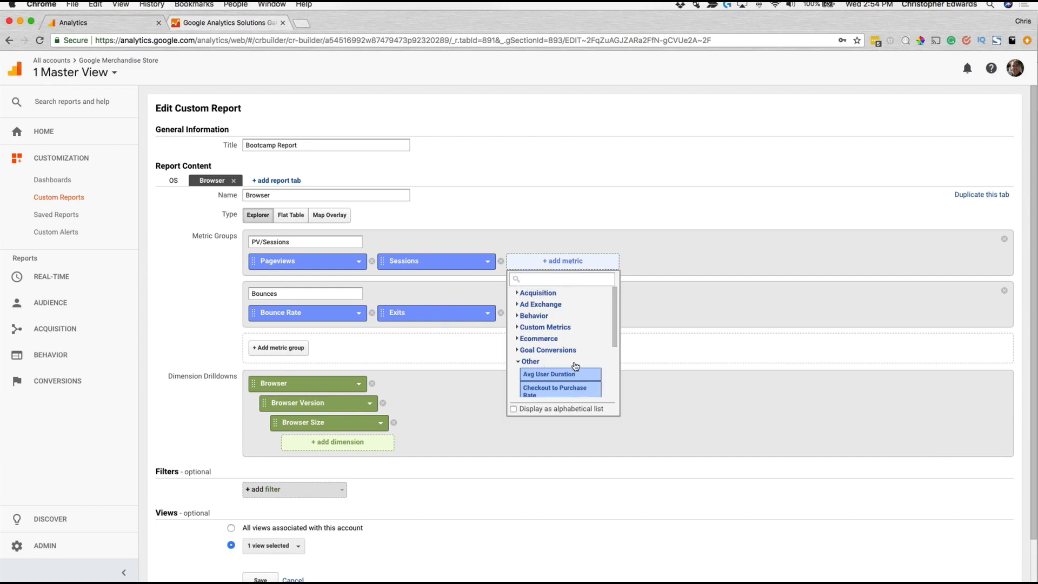
scroll(580, 366, "down", 3)
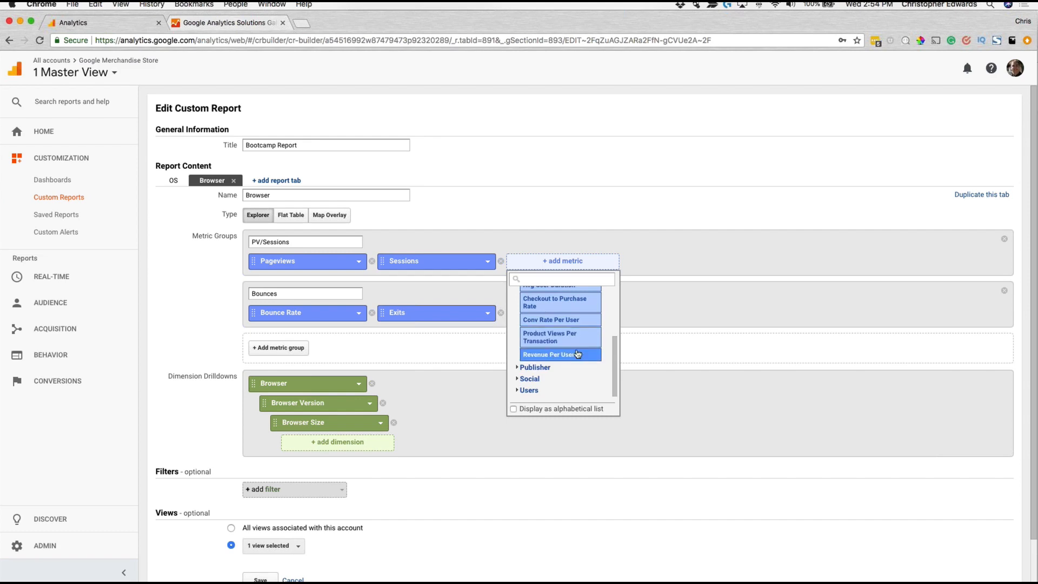
scroll(576, 358, "up", 1)
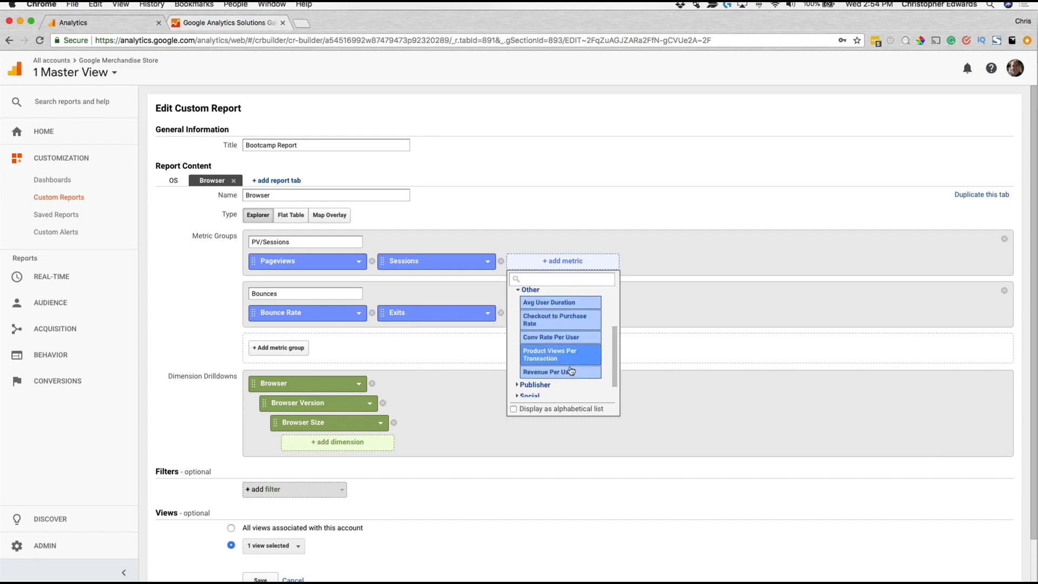
left_click(574, 373)
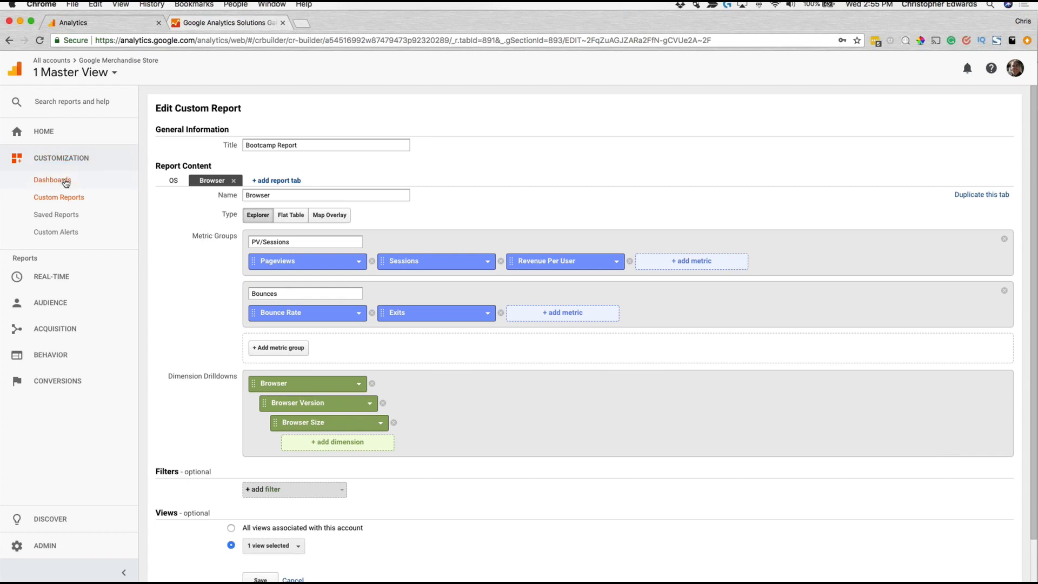
Step: Return to the custom reports list and browse the importable solutions and category filters in the gallery
left_click(74, 200)
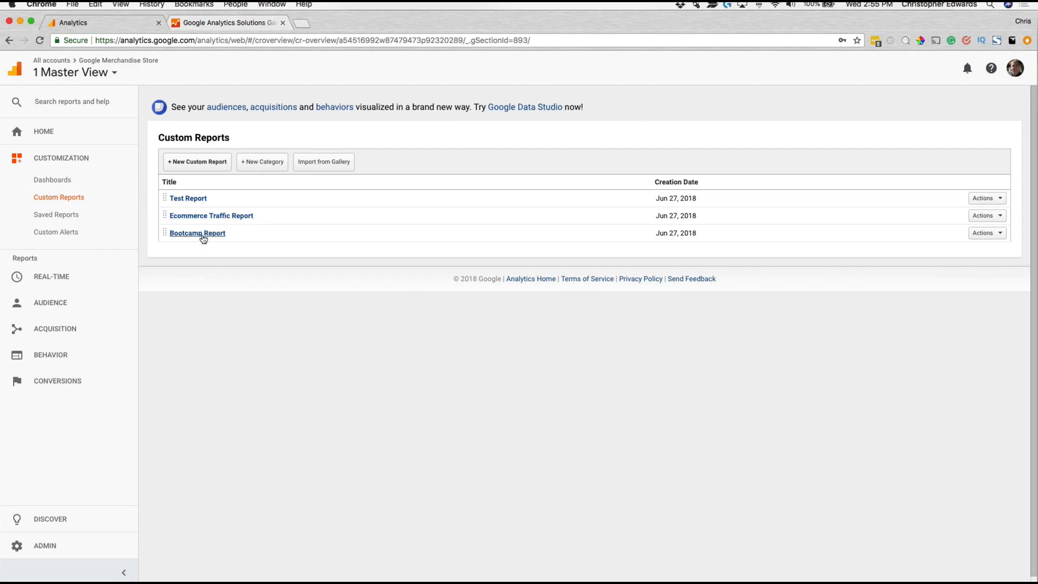
left_click(62, 198)
left_click(329, 167)
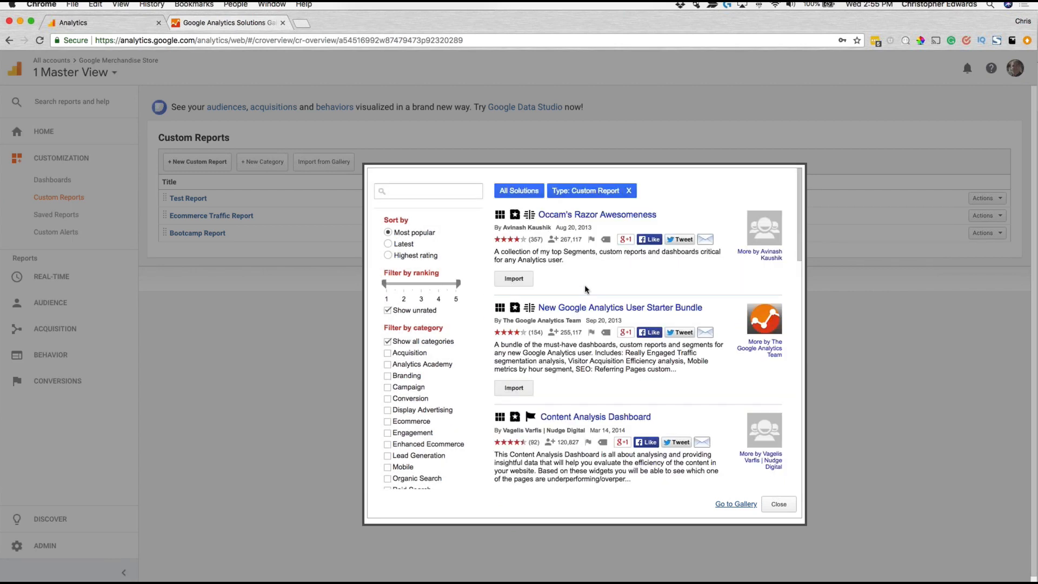
scroll(425, 305, "down", 1)
scroll(424, 305, "down", 5)
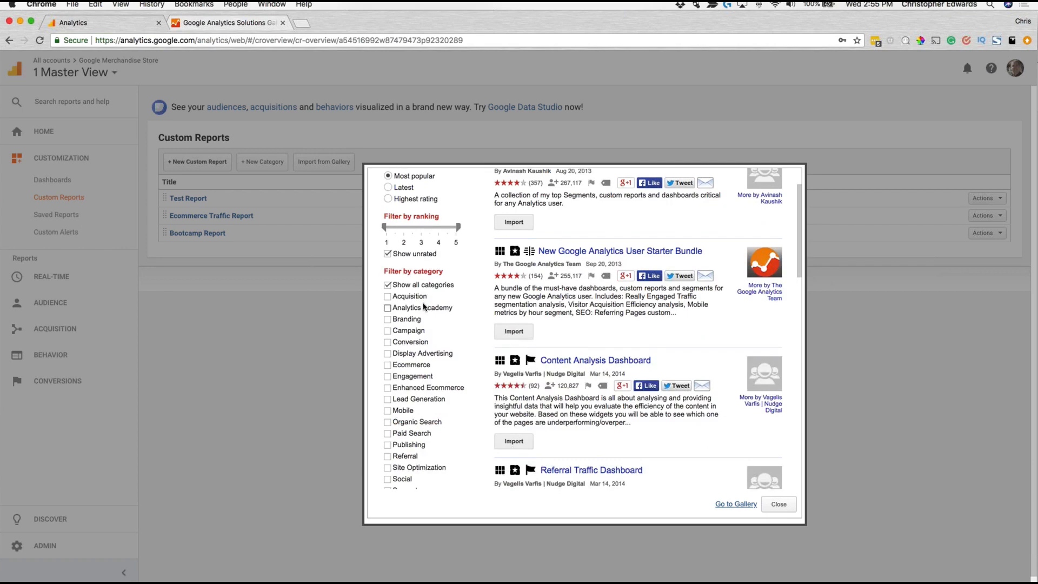
scroll(410, 308, "up", 6)
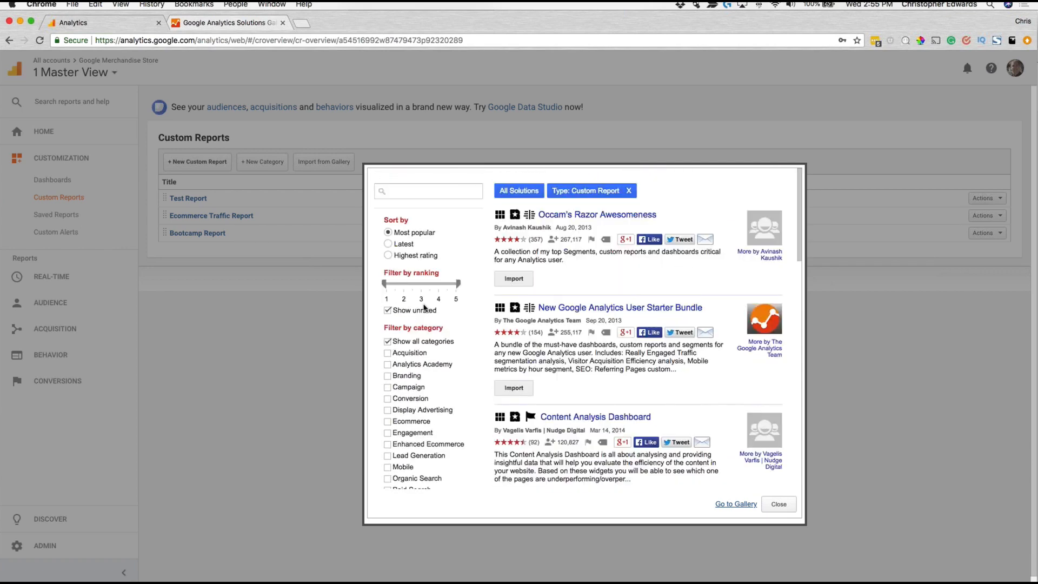
scroll(422, 339, "down", 1)
scroll(423, 339, "up", 1)
scroll(586, 284, "down", 1)
scroll(585, 284, "down", 1)
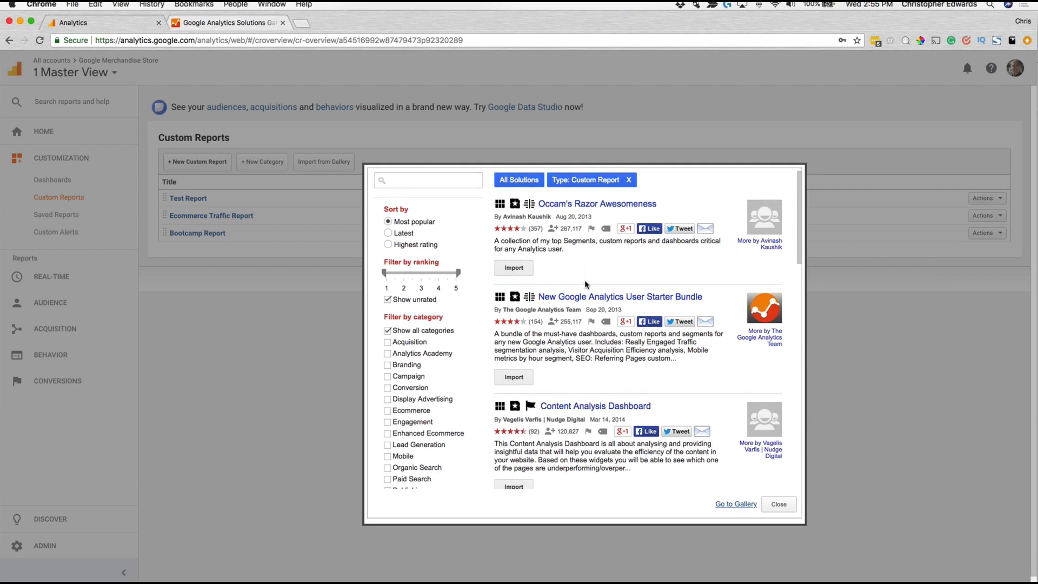
scroll(622, 300, "down", 3)
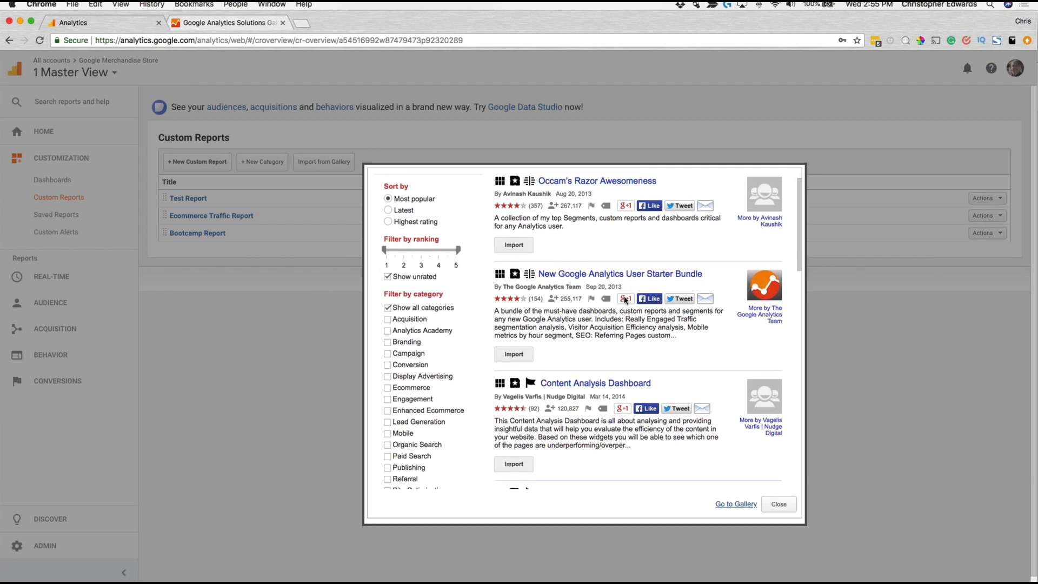
scroll(566, 323, "down", 2)
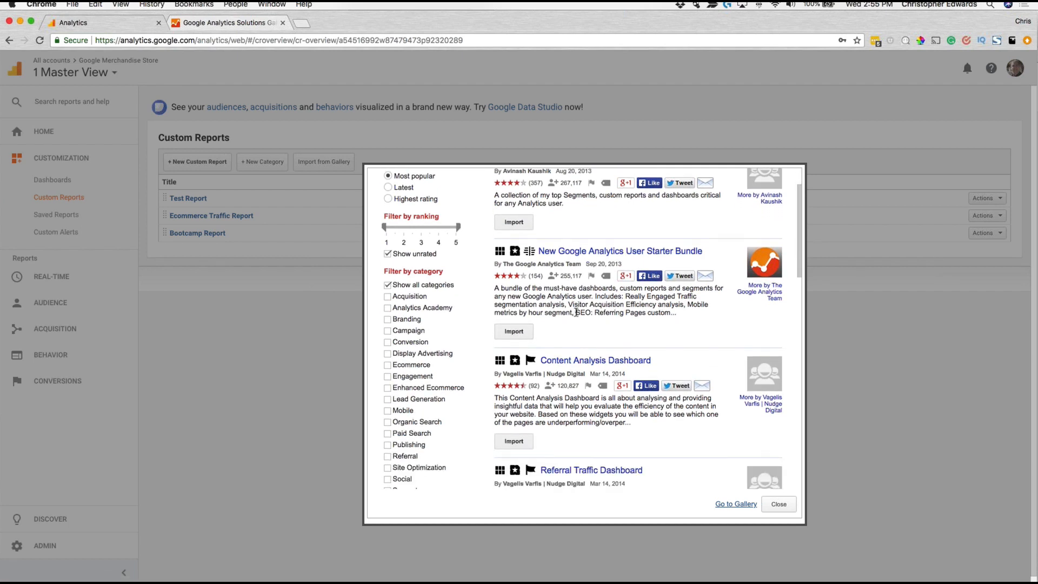
Step: Start importing the New Google Analytics User Starter Bundle and review its included segments, custom reports and dashboards
left_click(514, 311)
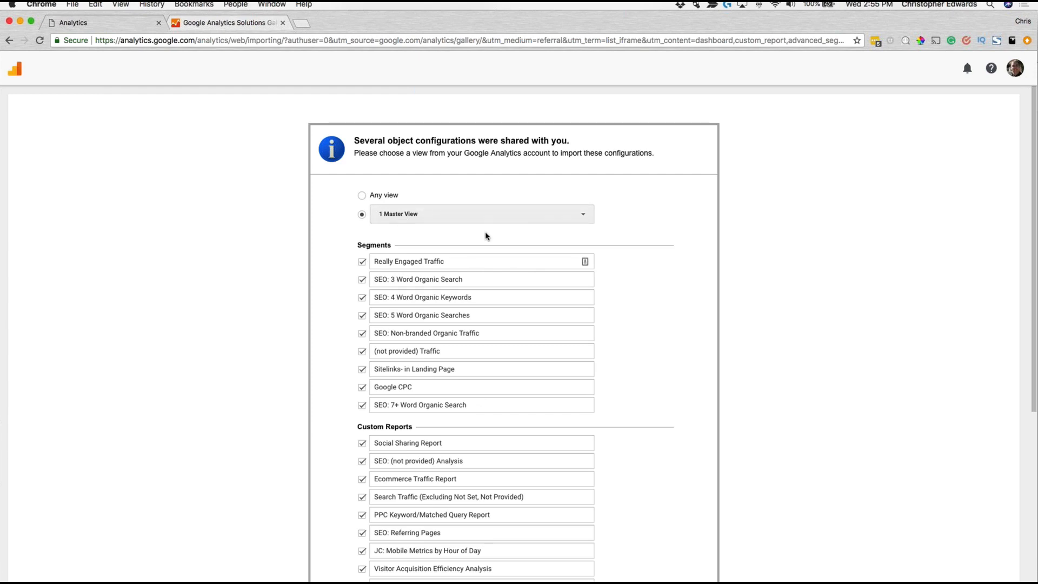
scroll(465, 270, "down", 5)
scroll(447, 298, "down", 2)
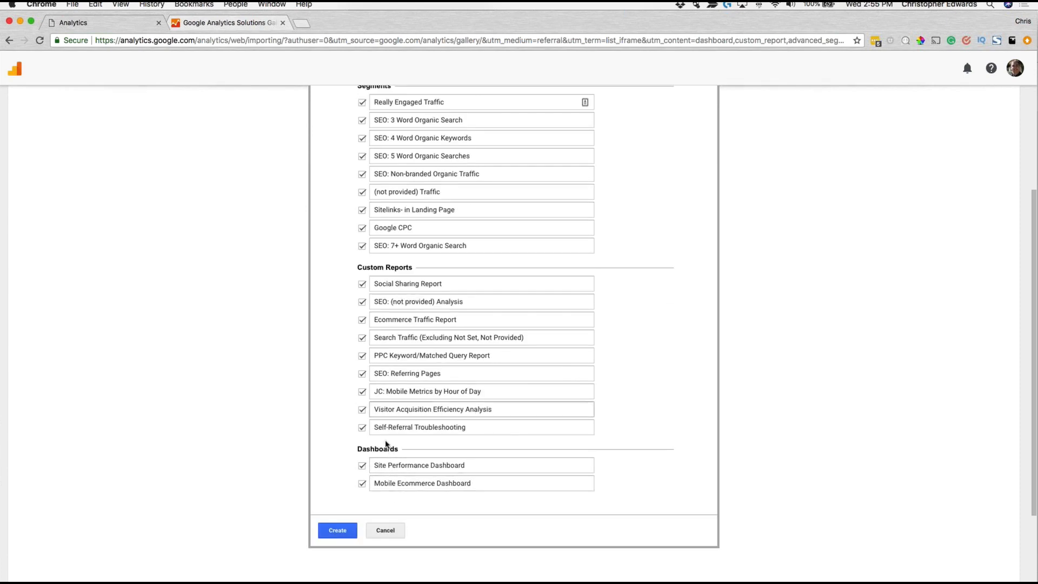
scroll(409, 230, "up", 1)
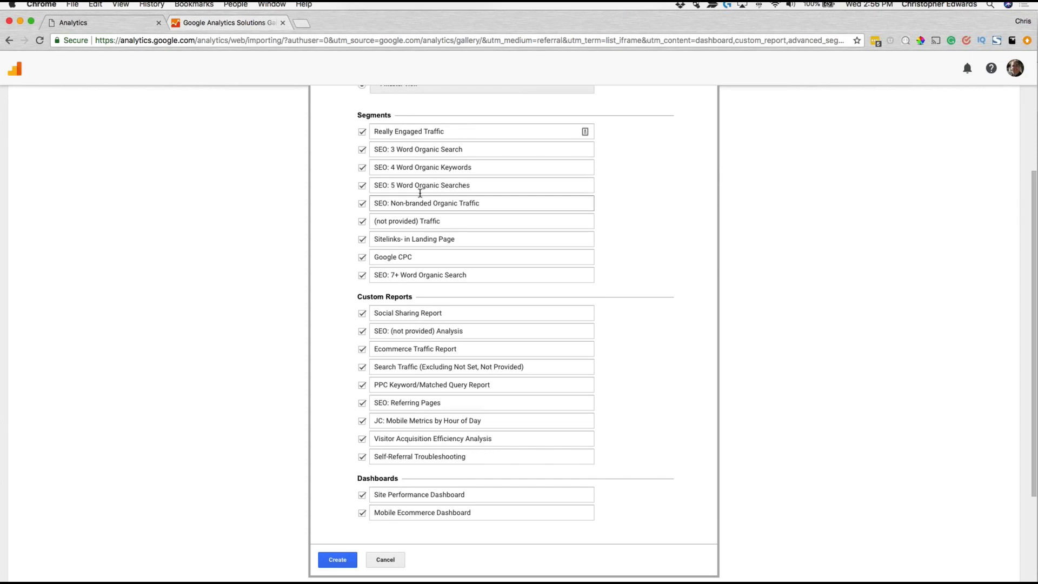
scroll(371, 188, "up", 2)
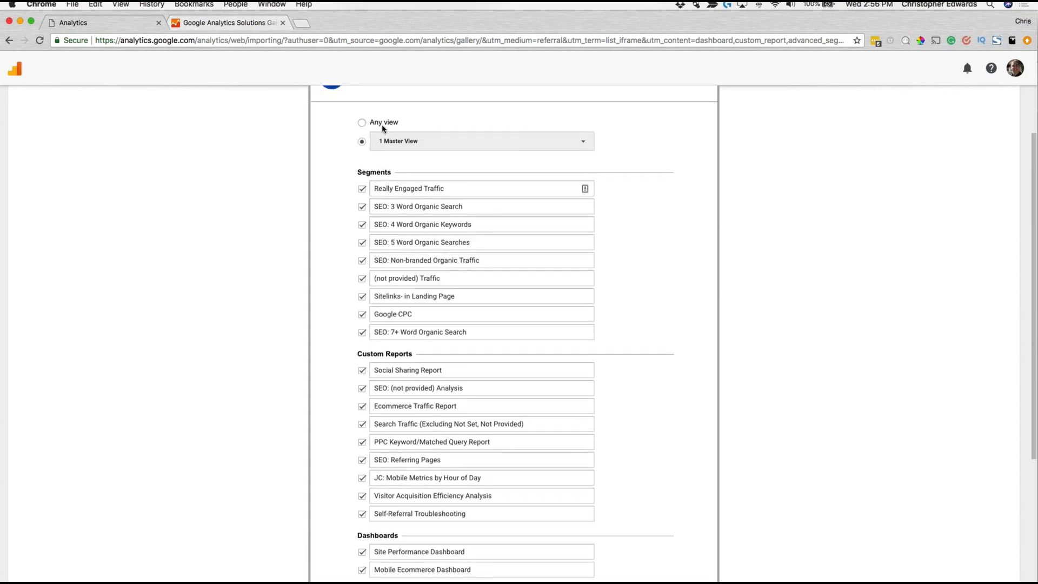
scroll(394, 141, "up", 2)
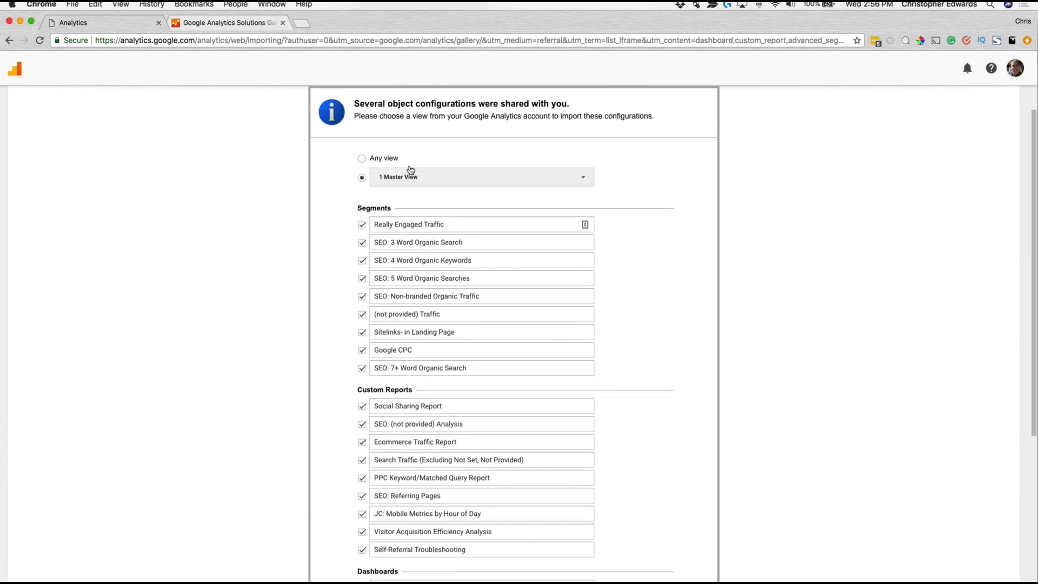
Step: Look through the accounts and views available as the import target, keeping 1 Master View selected
left_click(411, 171)
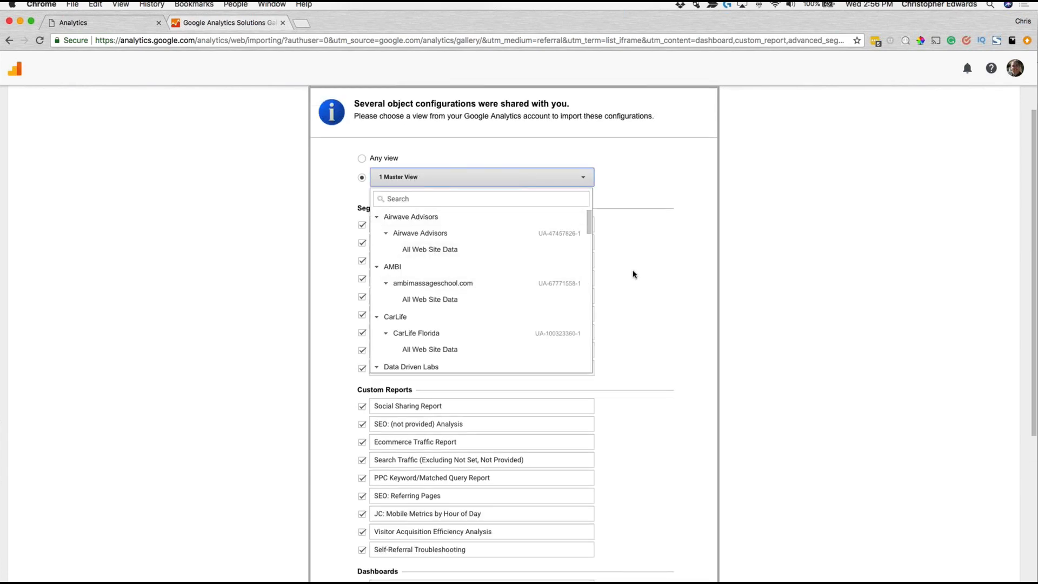
scroll(522, 311, "down", 2)
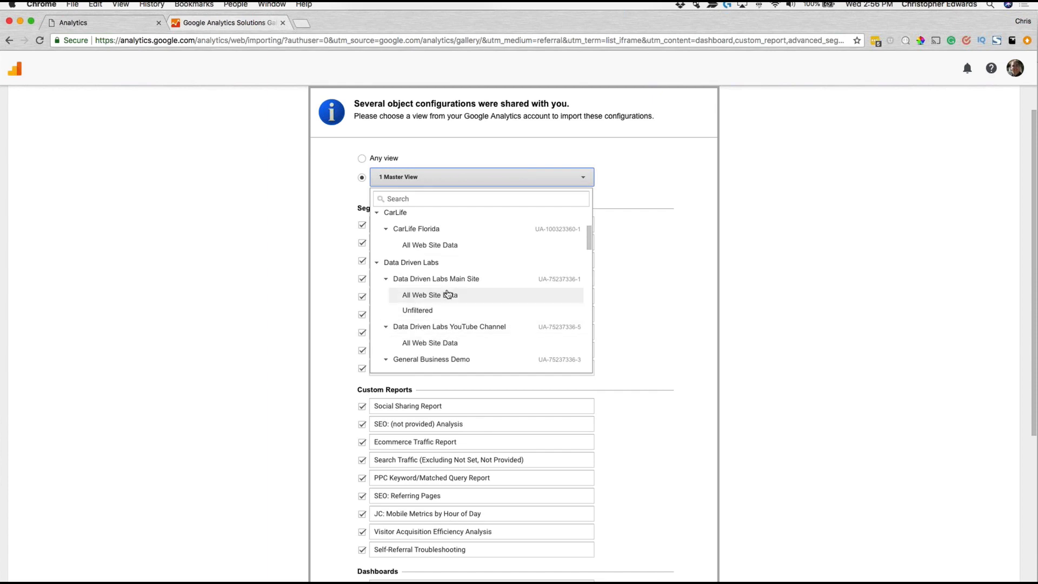
scroll(447, 294, "up", 3)
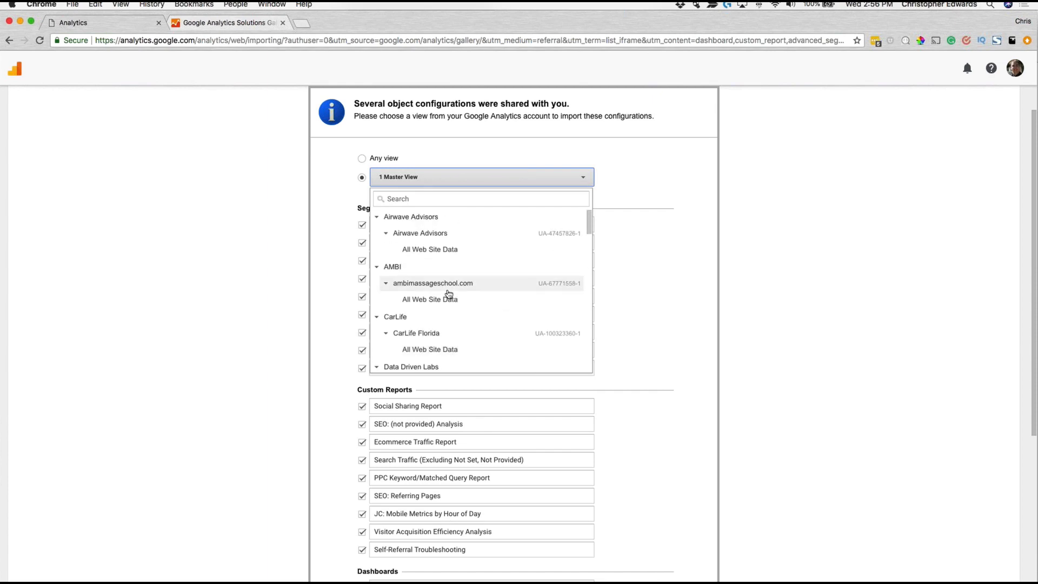
scroll(448, 294, "down", 4)
scroll(448, 293, "down", 4)
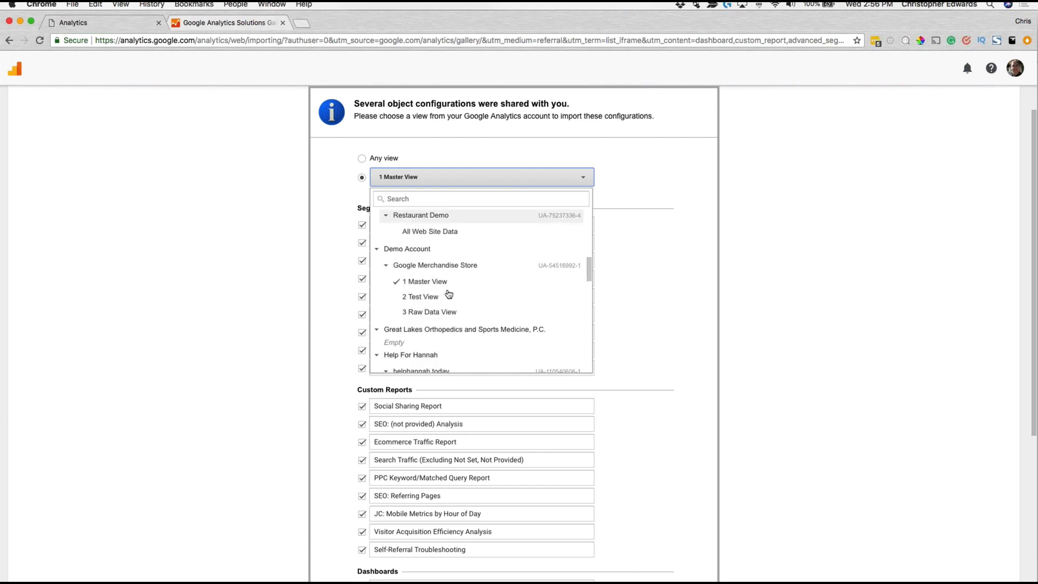
left_click(657, 312)
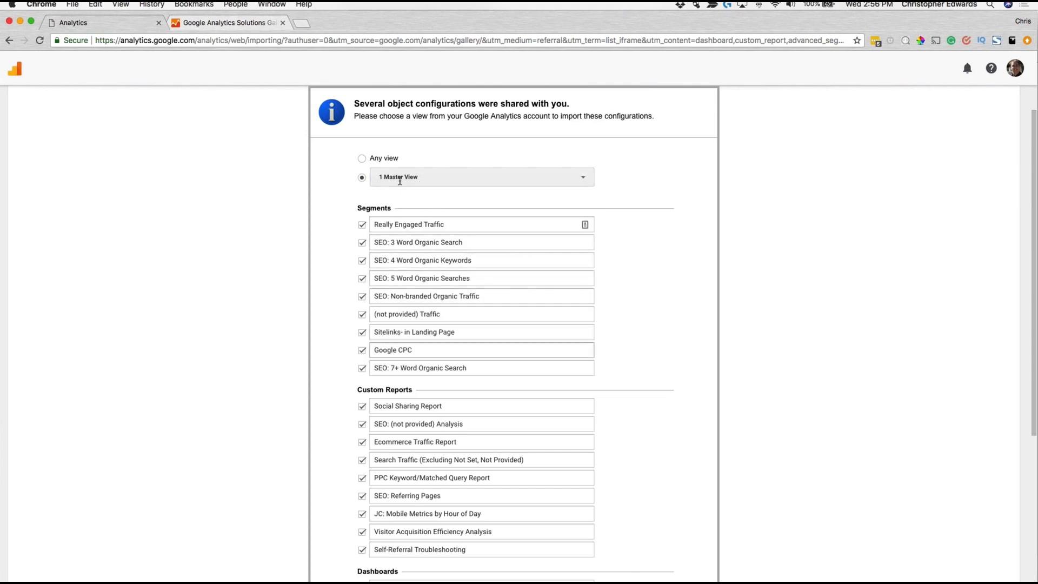
Step: Create all the selected segments, custom reports and dashboards of the bundle in 1 Master View
scroll(468, 405, "down", 5)
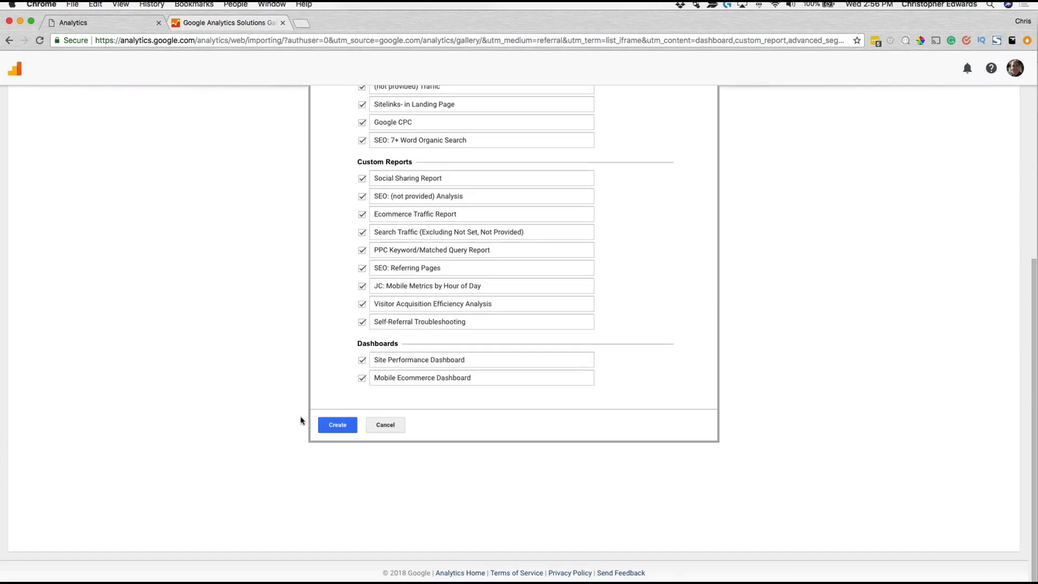
left_click(346, 426)
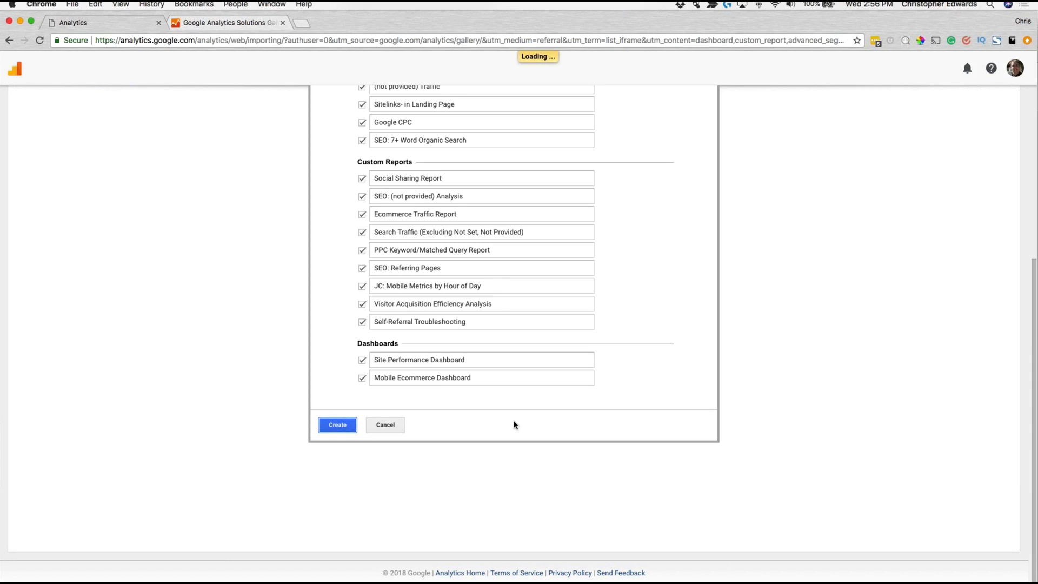
scroll(510, 417, "up", 5)
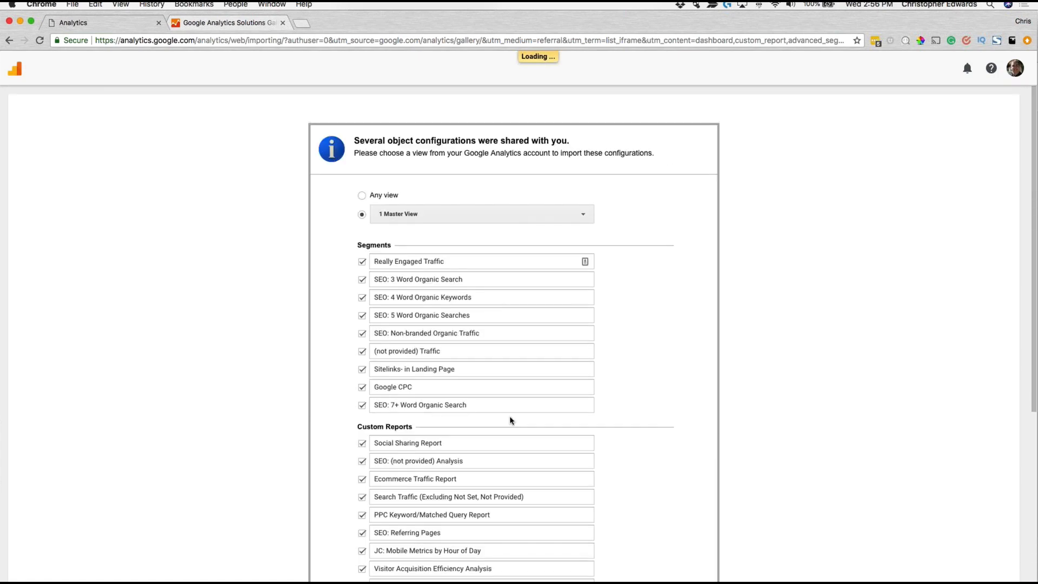
scroll(510, 420, "down", 1)
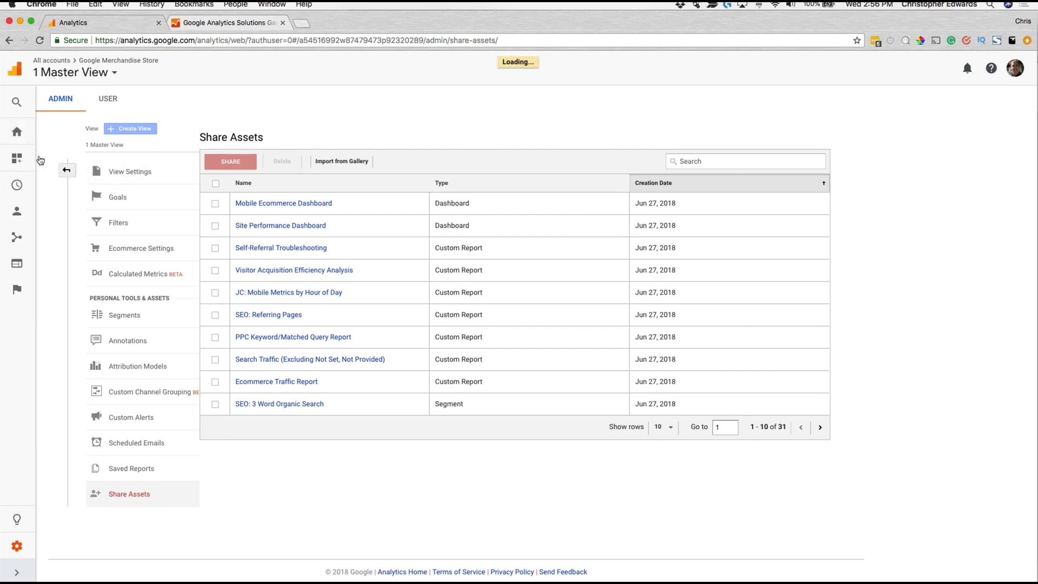
Step: Go to the custom reports list, open the imported Ecommerce Traffic Report and examine its source/medium figures
left_click(29, 142)
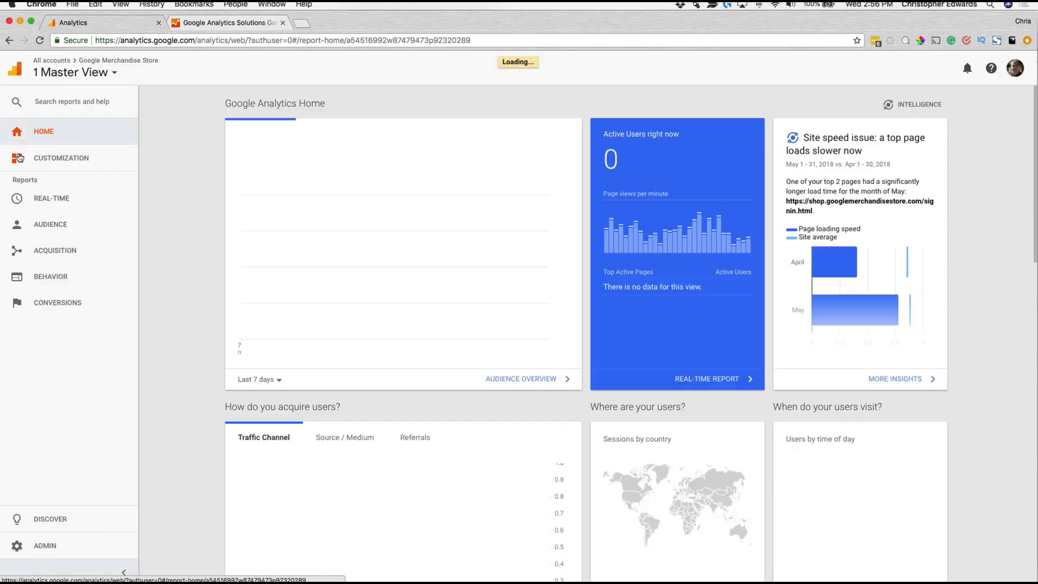
left_click(65, 158)
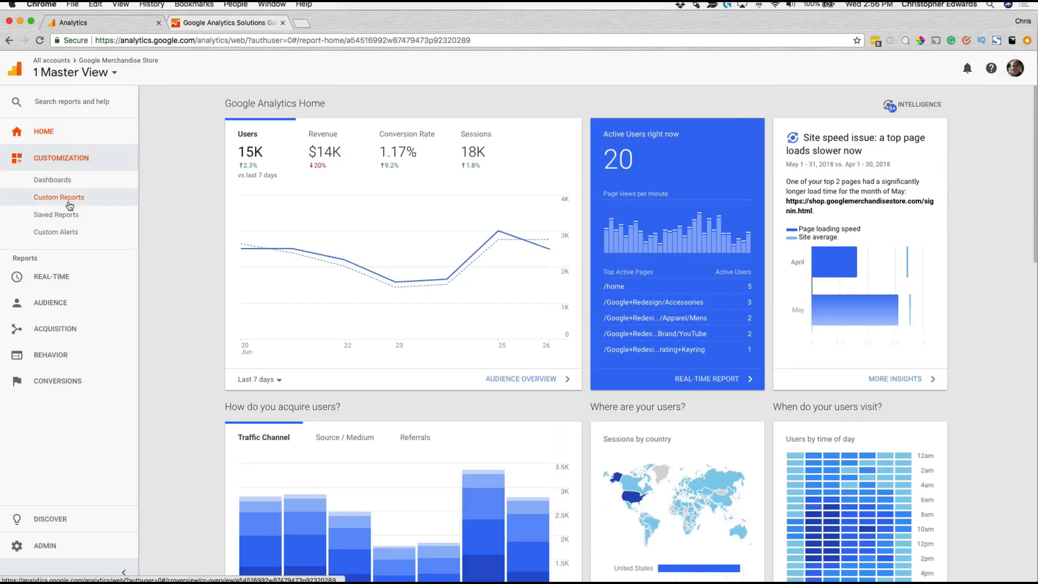
left_click(69, 204)
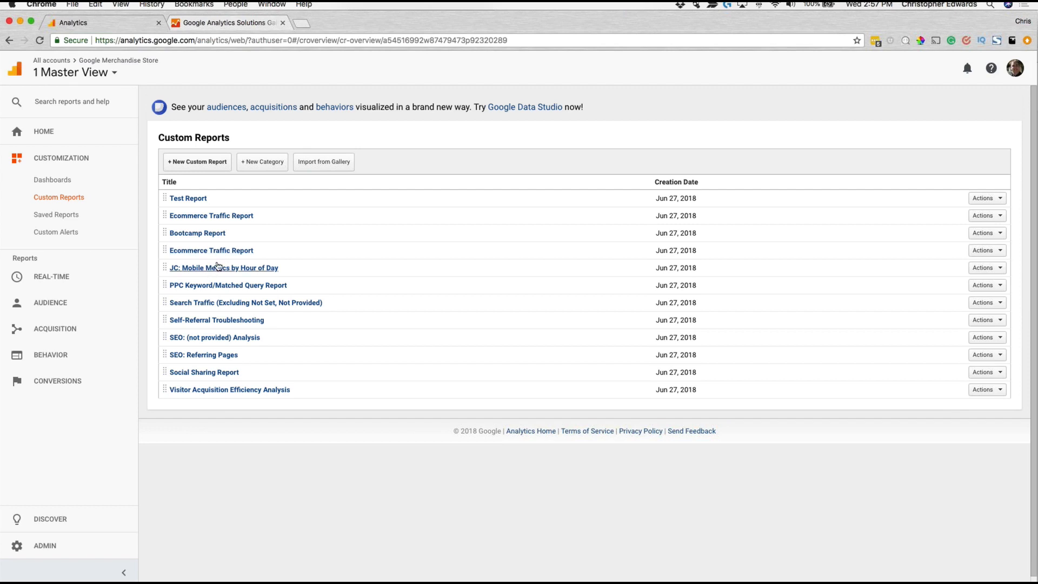
left_click(227, 252)
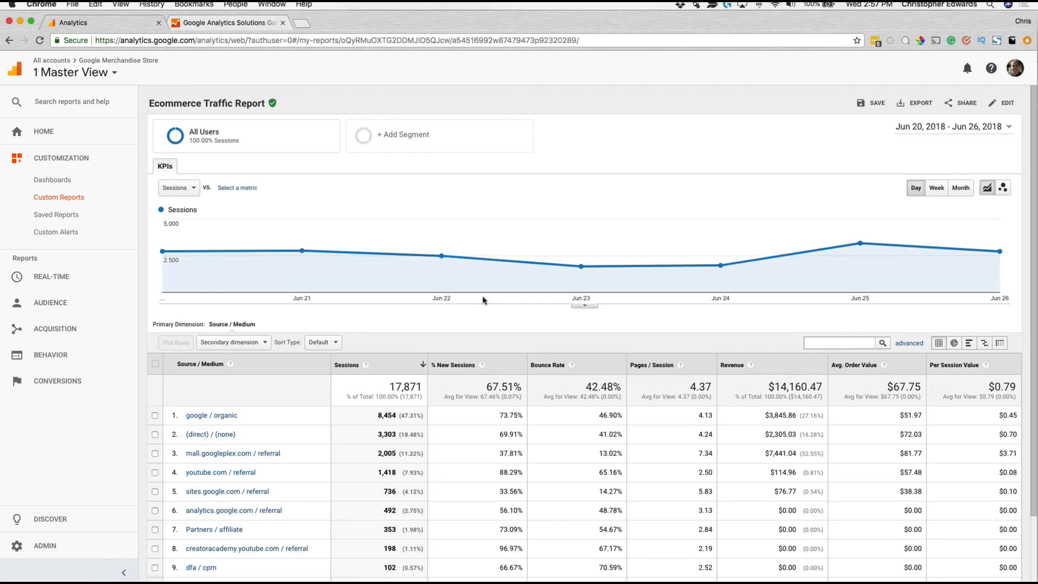
scroll(484, 302, "down", 3)
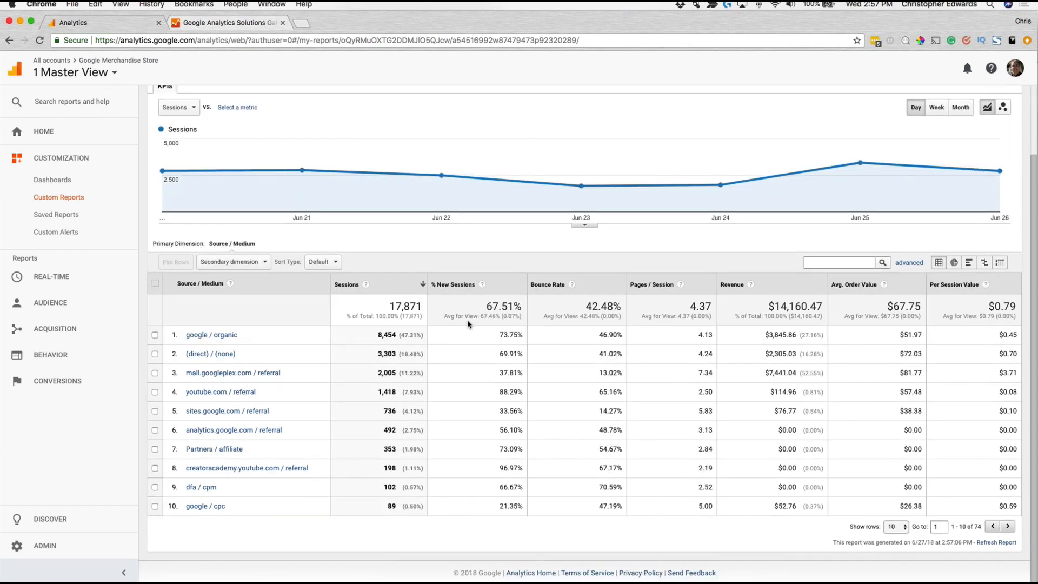
Step: View the imported PPC Keyword/Matched Query Report and Social Sharing Report from the custom reports list
left_click(65, 198)
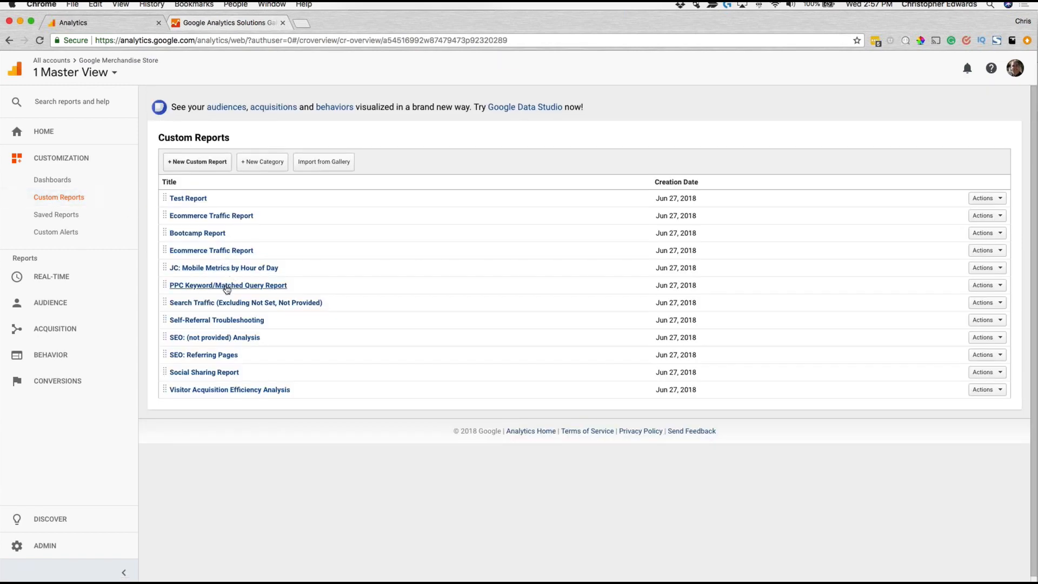
left_click(221, 285)
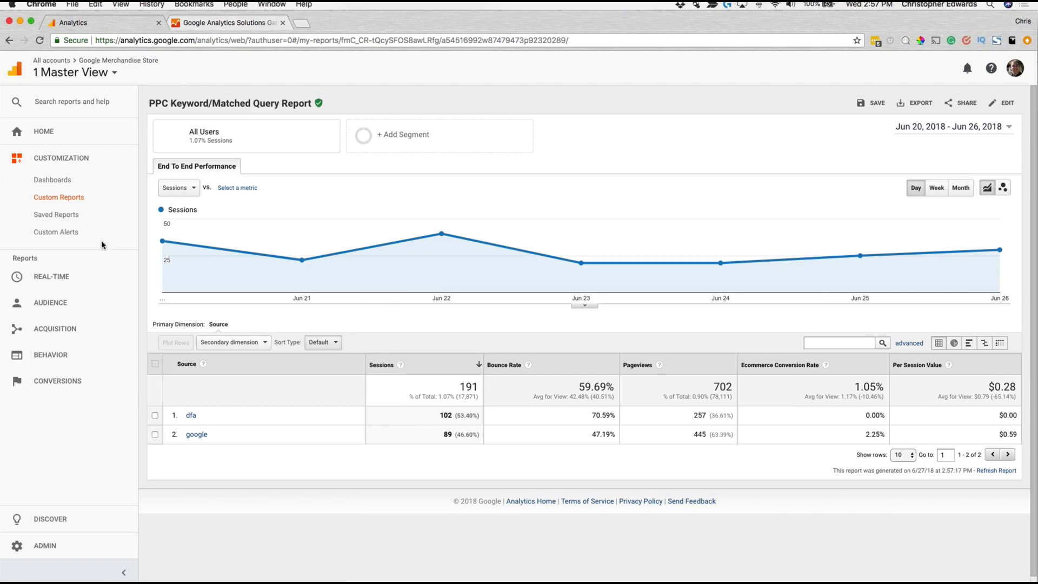
left_click(75, 200)
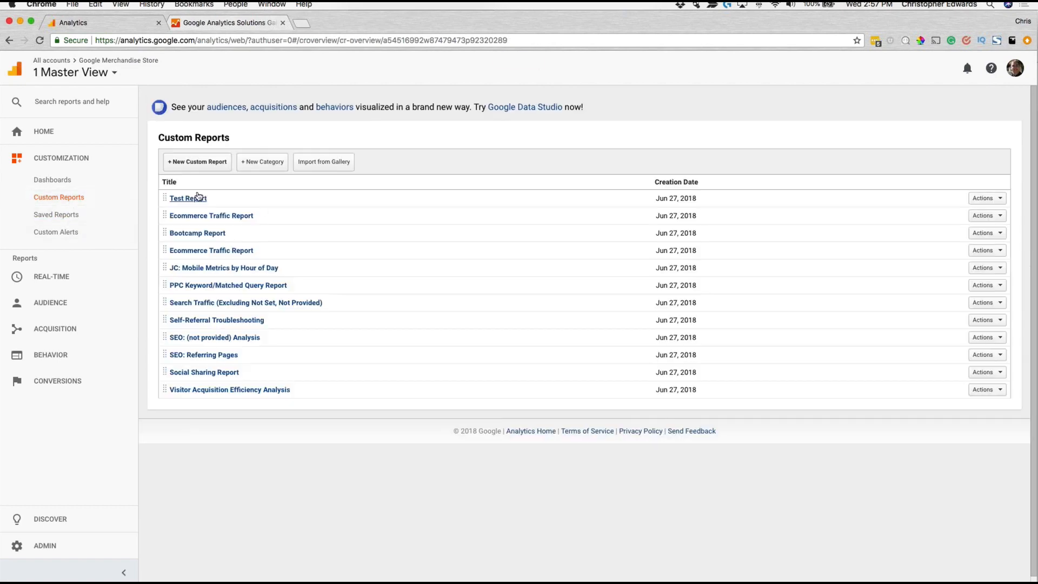
left_click(223, 373)
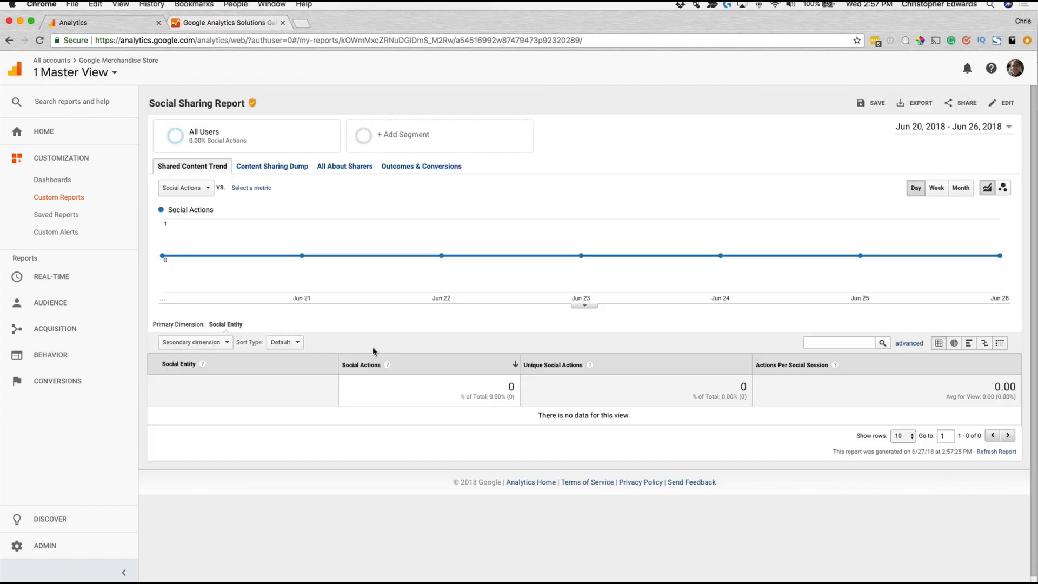
Step: Open the SEO: (not provided) Analysis report from the custom reports list and examine its landing page metrics
left_click(59, 198)
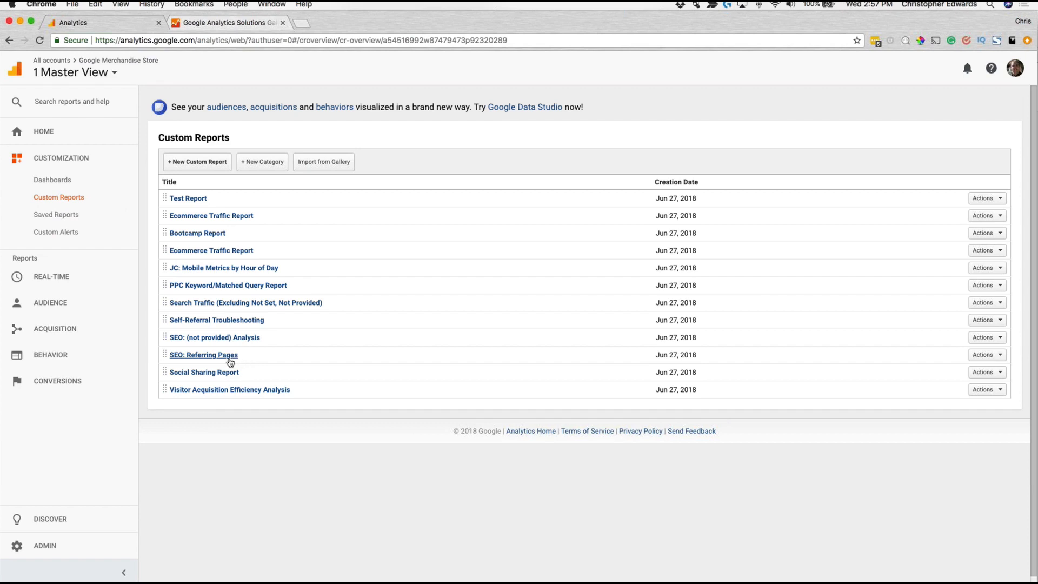
left_click(245, 337)
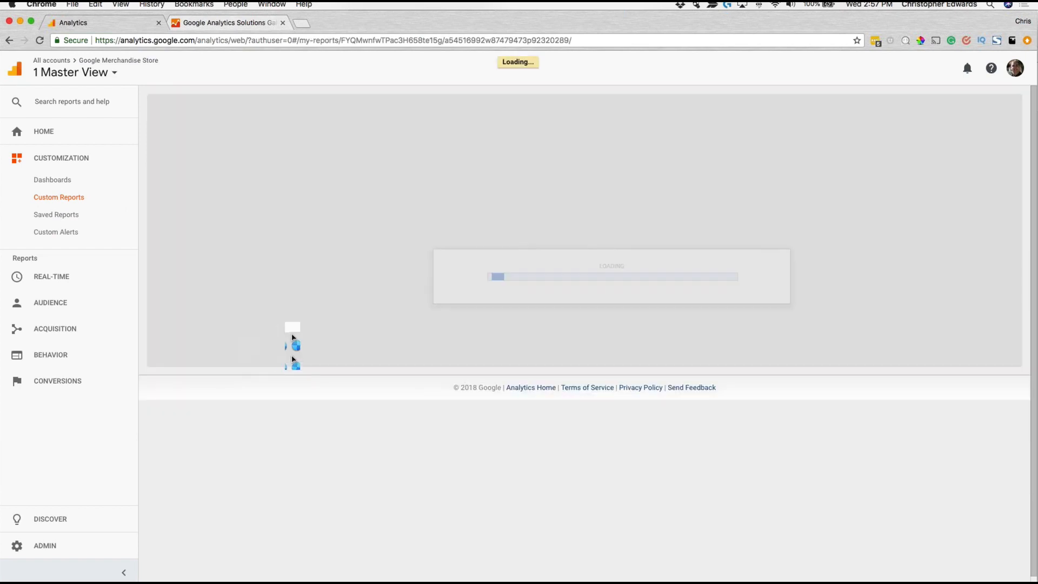
scroll(441, 380, "down", 2)
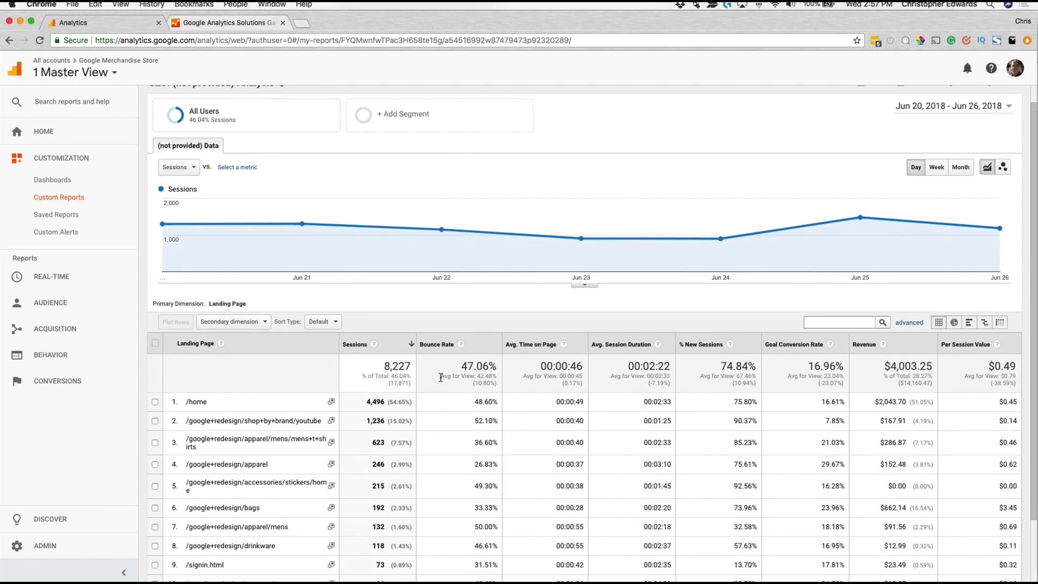
scroll(441, 377, "up", 1)
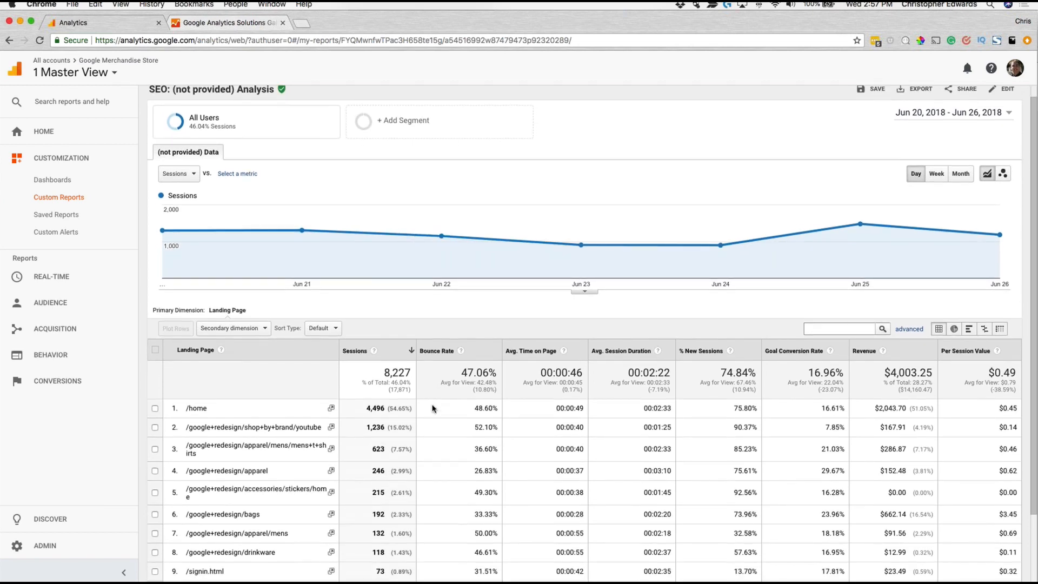
scroll(432, 408, "down", 2)
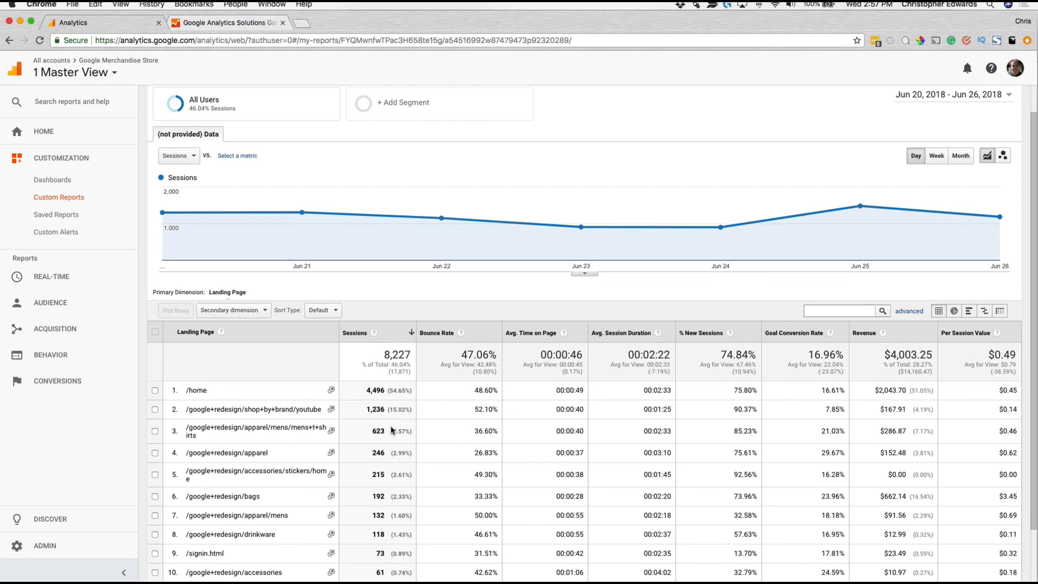
scroll(379, 391, "down", 3)
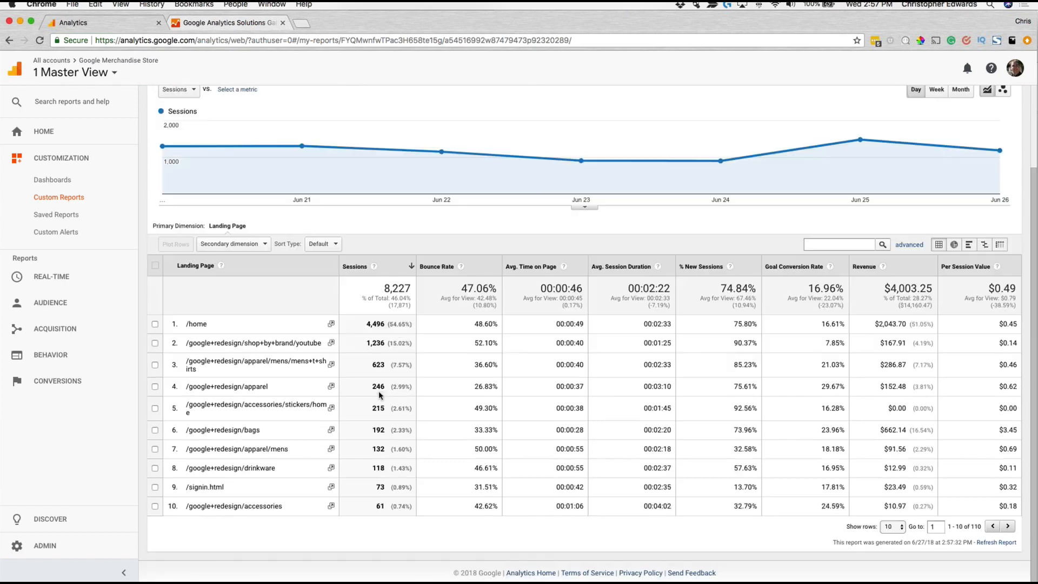
scroll(519, 437, "up", 4)
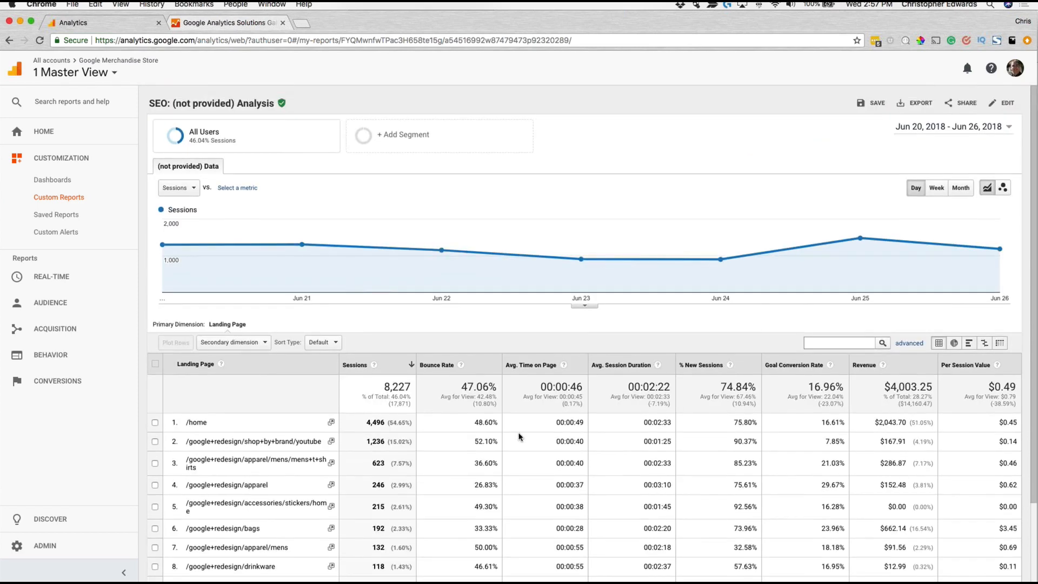
scroll(519, 437, "down", 2)
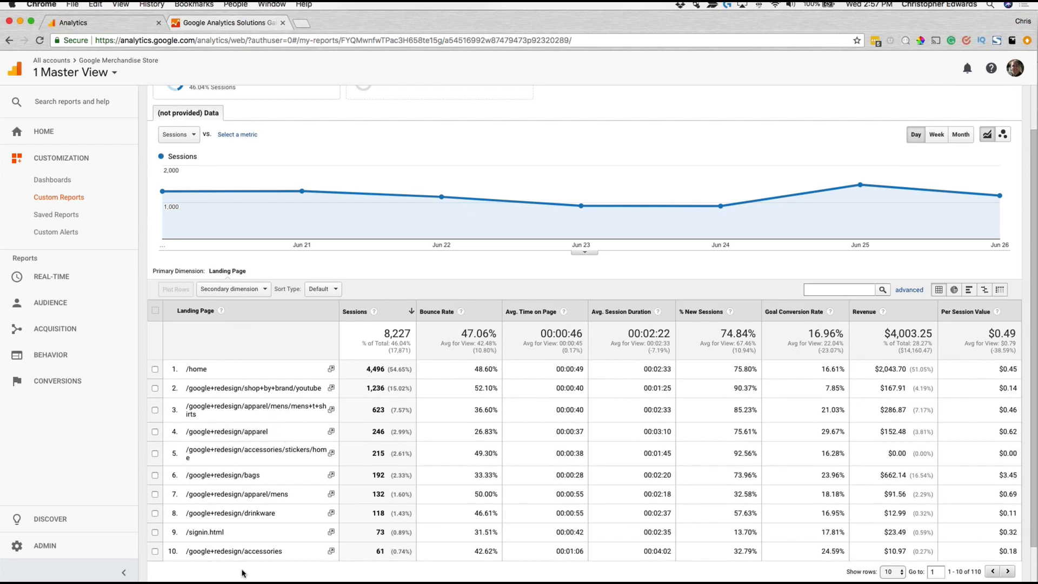
left_click_drag(252, 512, 289, 521)
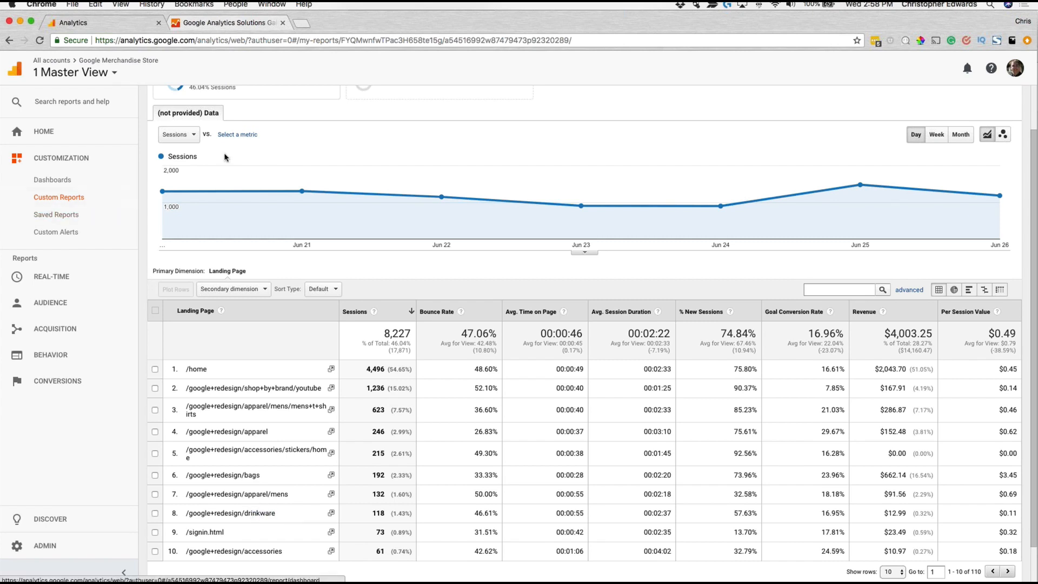
Step: Check the options for emailing the SEO: (not provided) Analysis report and leave without sending it
scroll(228, 163, "up", 2)
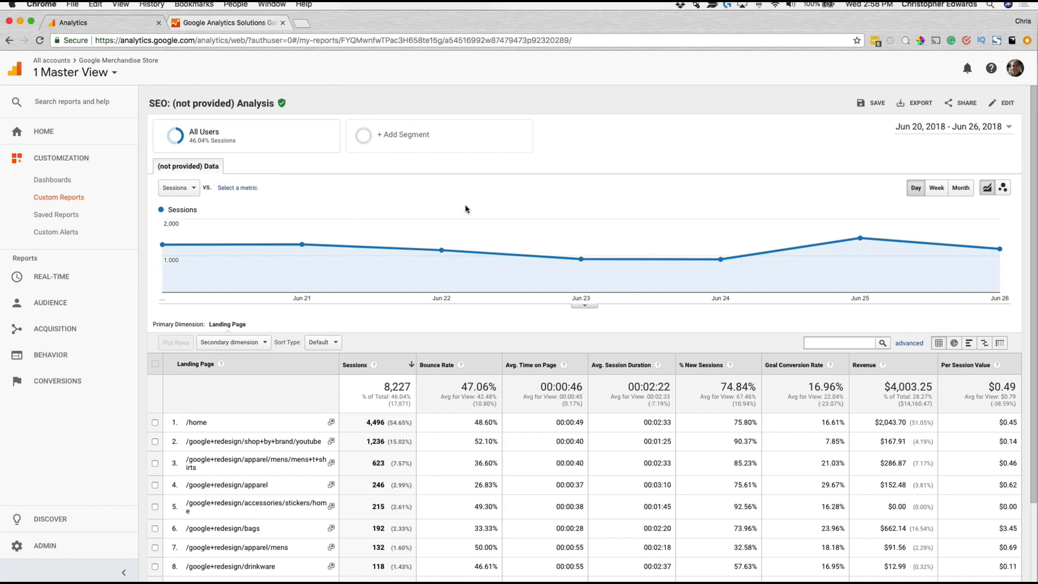
left_click(961, 106)
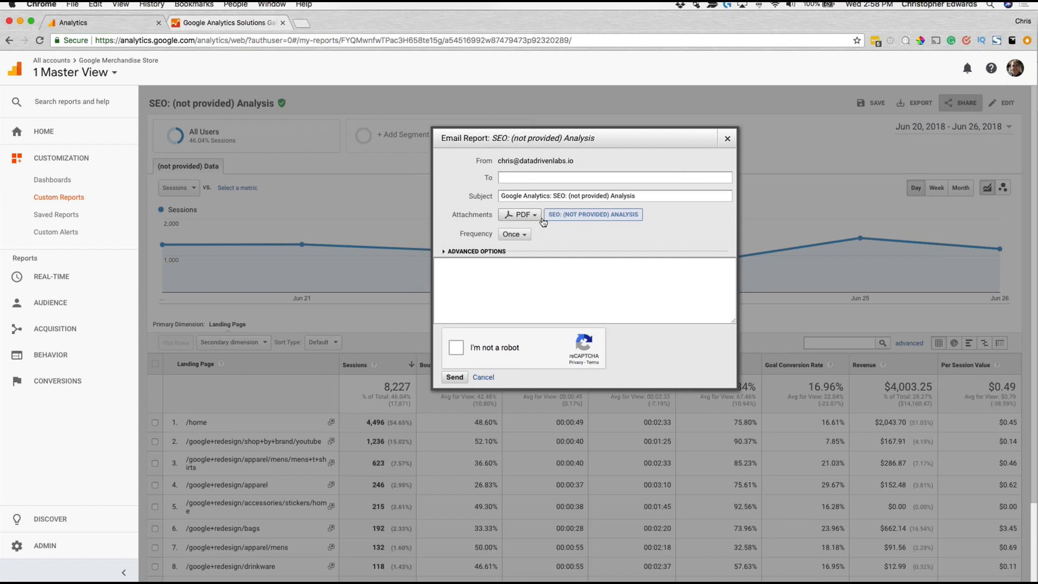
left_click(728, 139)
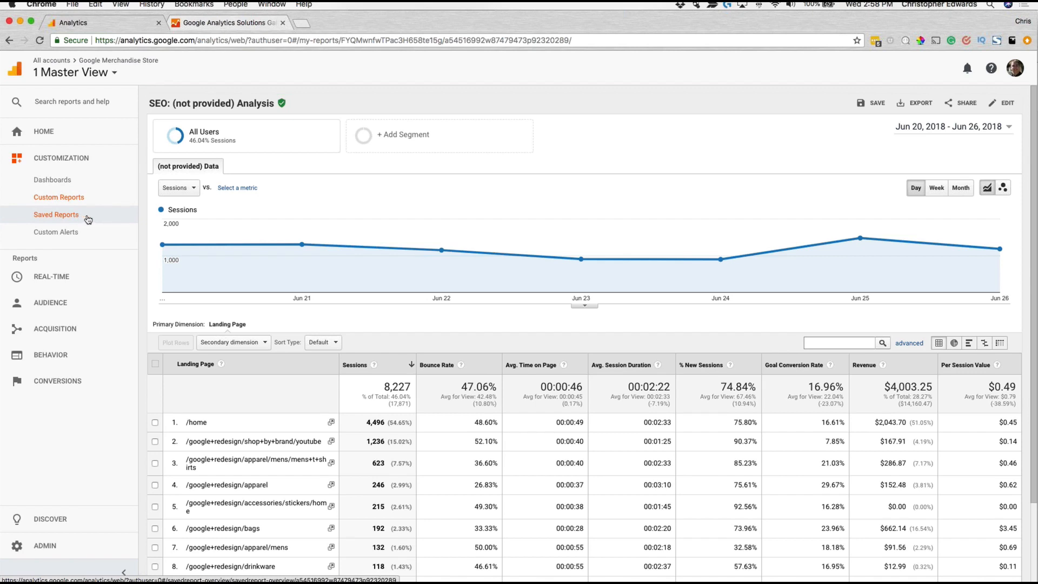
Step: Open the Acquisition Channels report under All Traffic and drill into the Organic Search channel's keywords
left_click(63, 326)
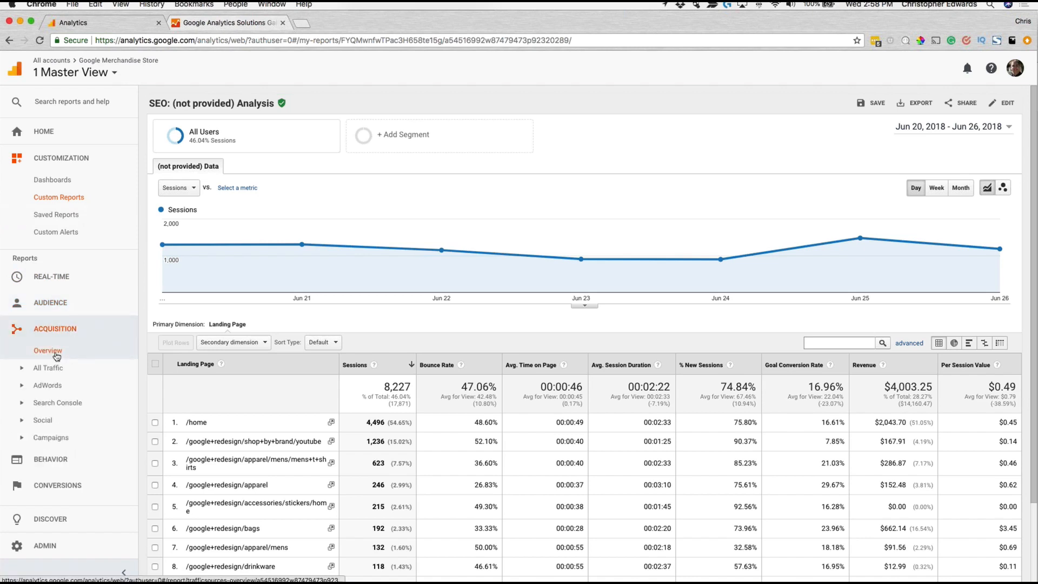
left_click(48, 368)
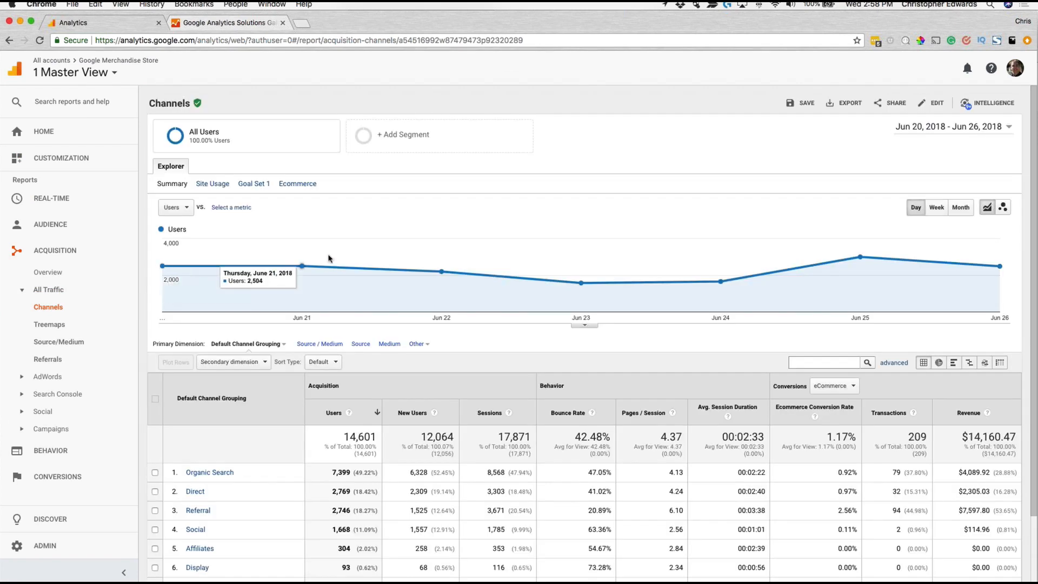
scroll(216, 447, "down", 3)
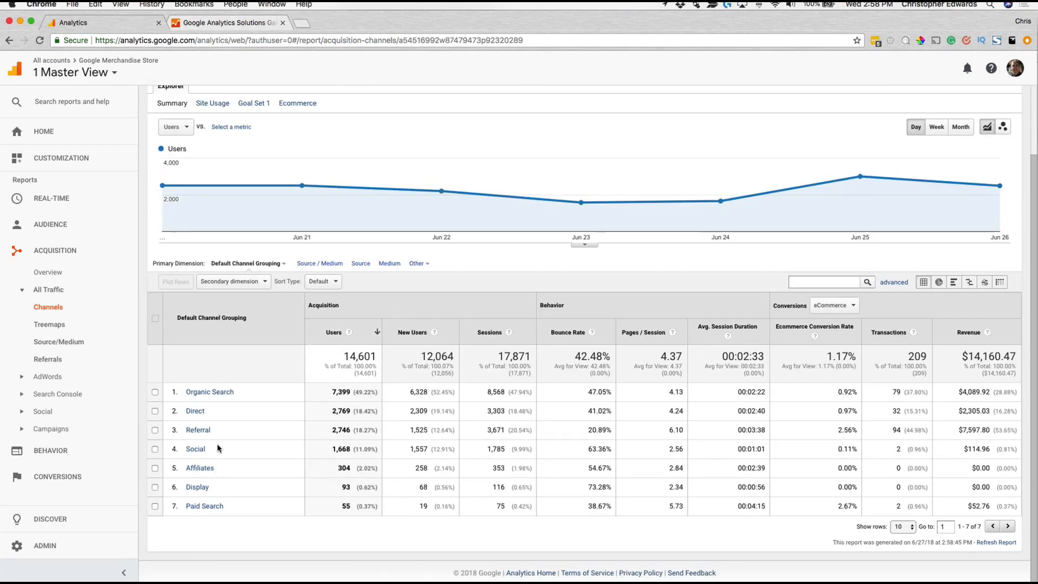
left_click(221, 396)
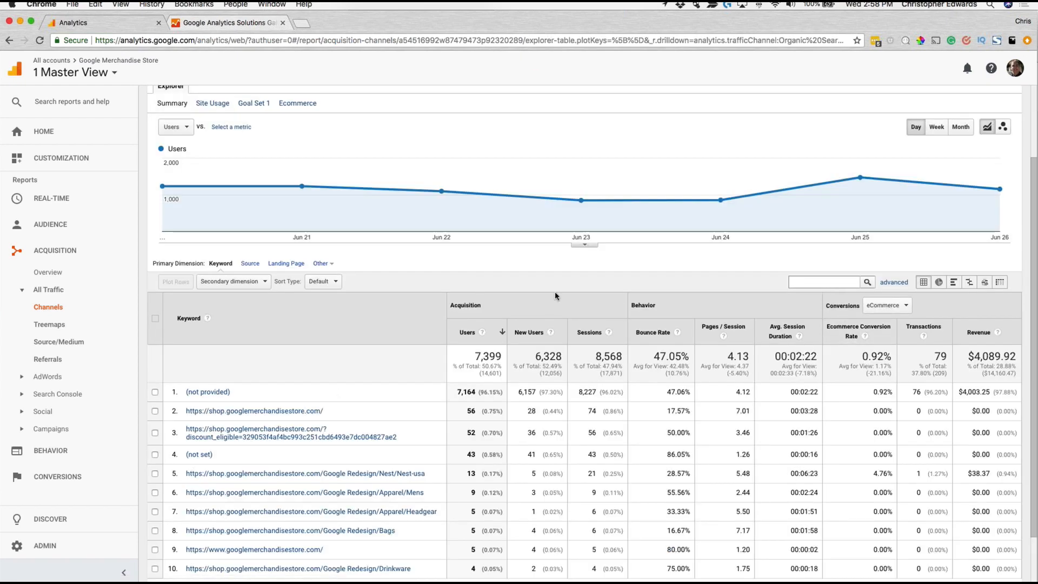
Step: Start an advanced filter on the organic keyword table that includes rows by the Keyword dimension
left_click(892, 282)
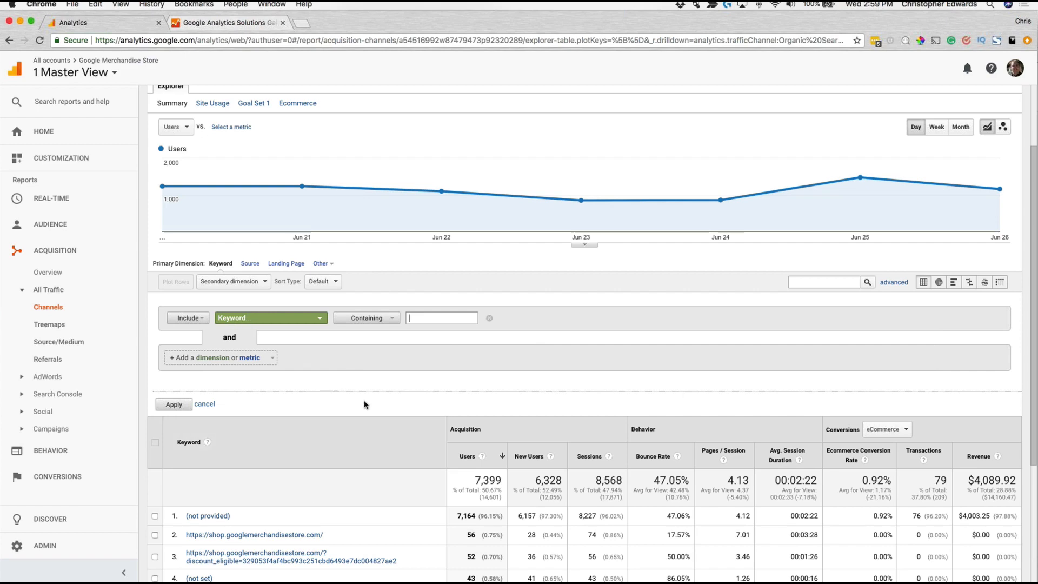
scroll(361, 405, "down", 3)
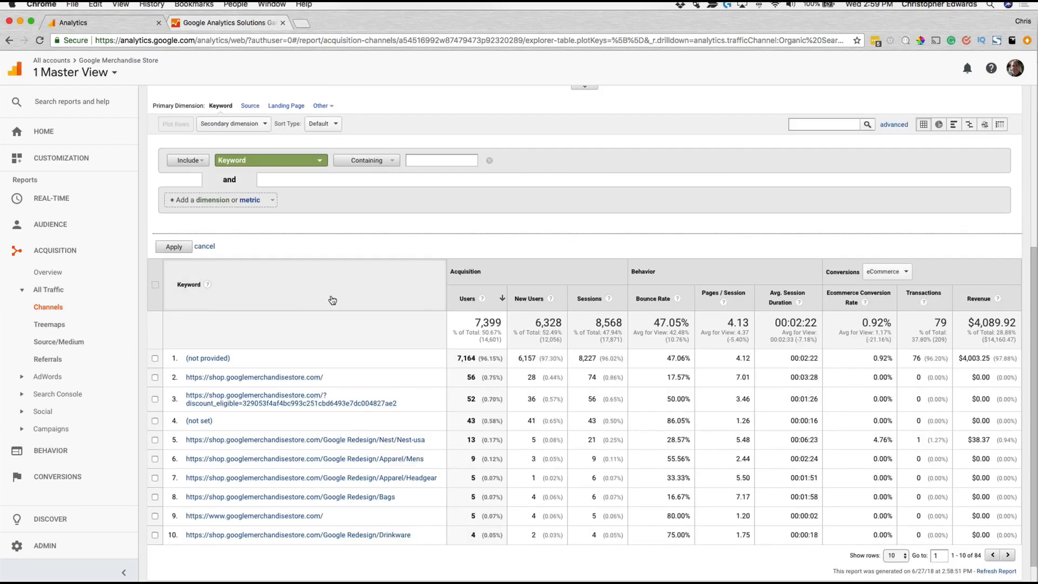
scroll(332, 300, "up", 5)
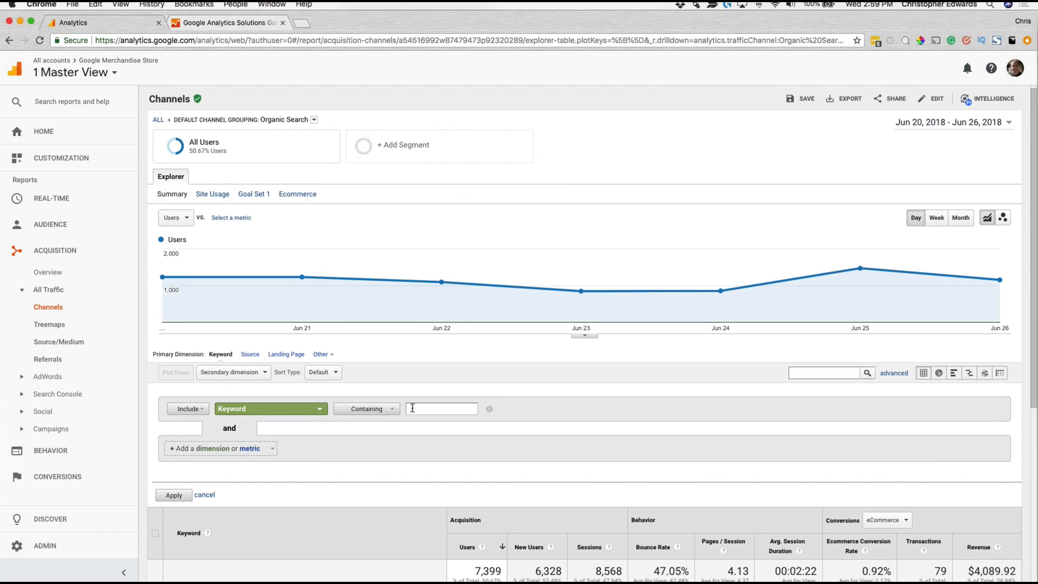
scroll(402, 403, "down", 2)
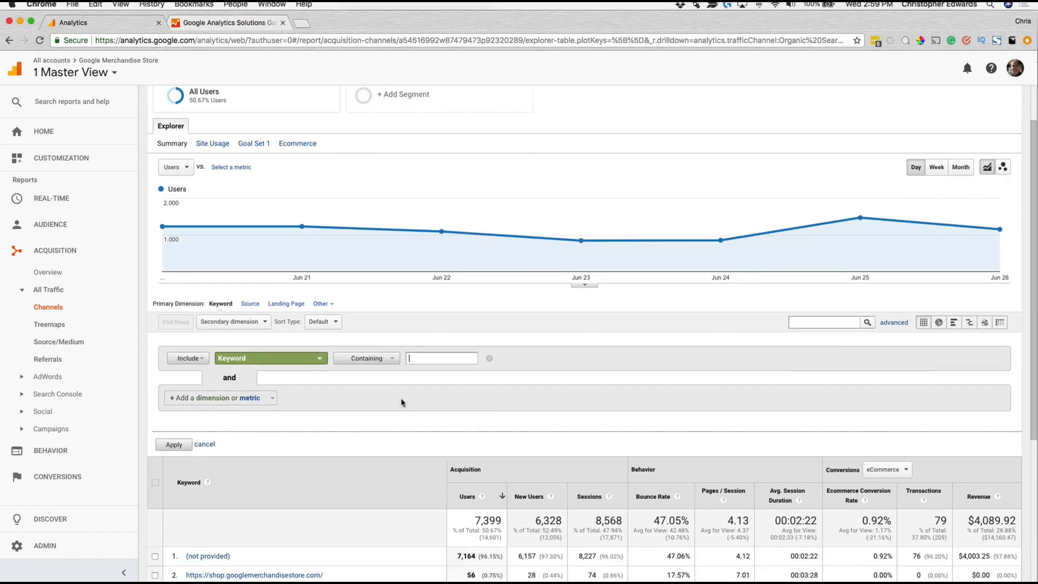
left_click(273, 361)
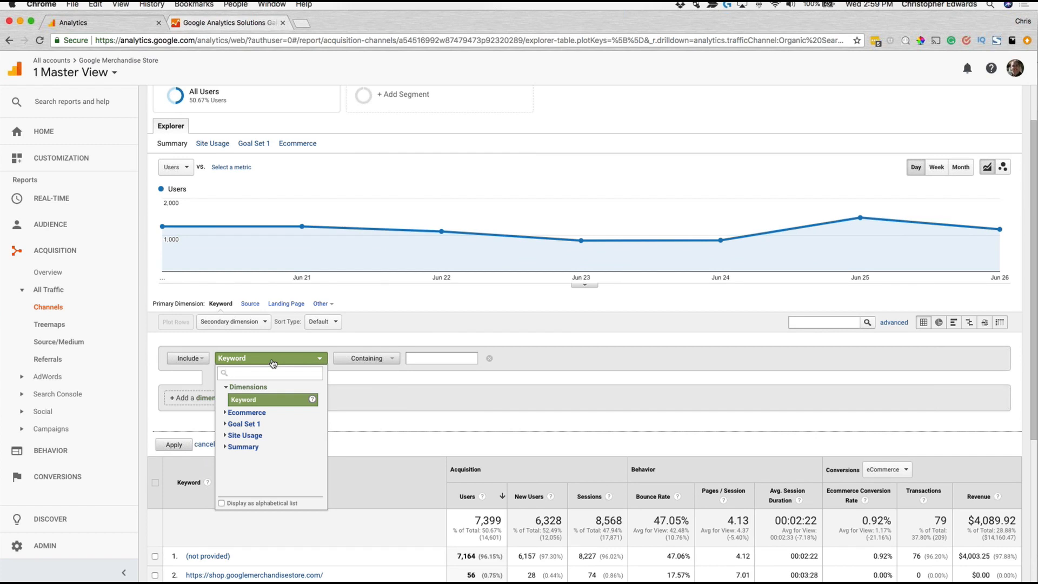
type("sour")
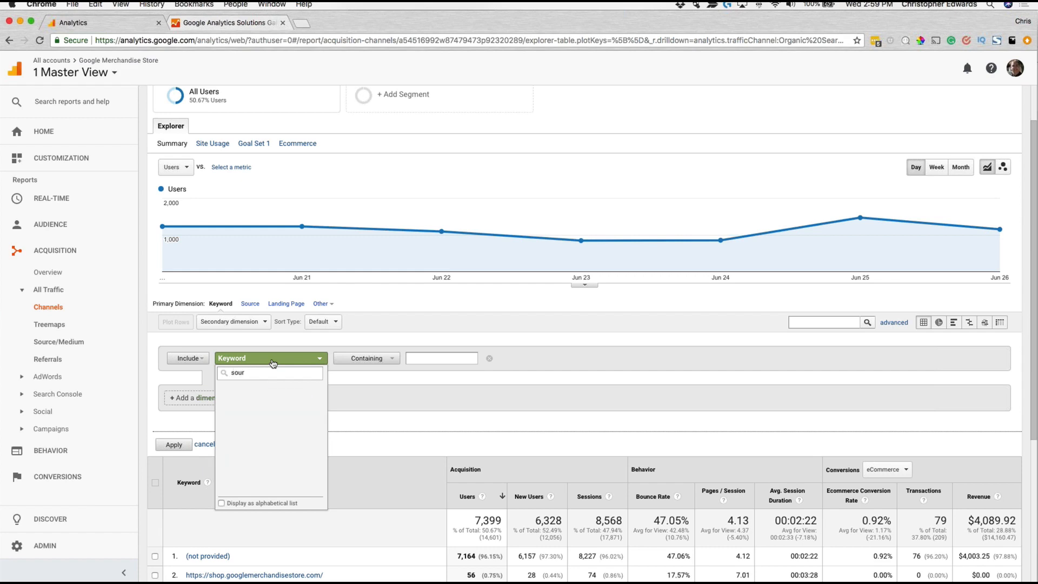
key("BackSpace")
key("BackSpace")
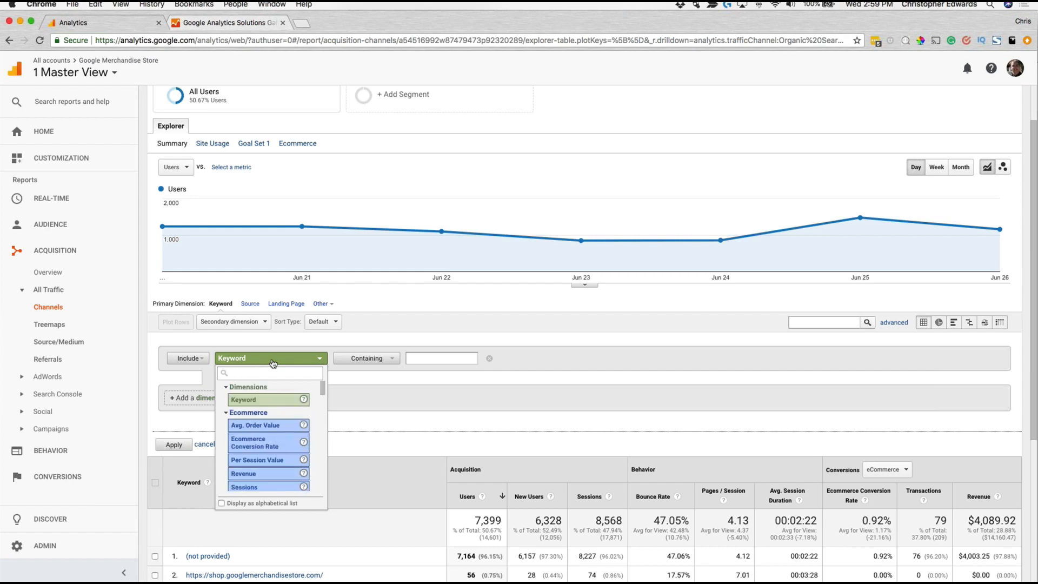
type("key")
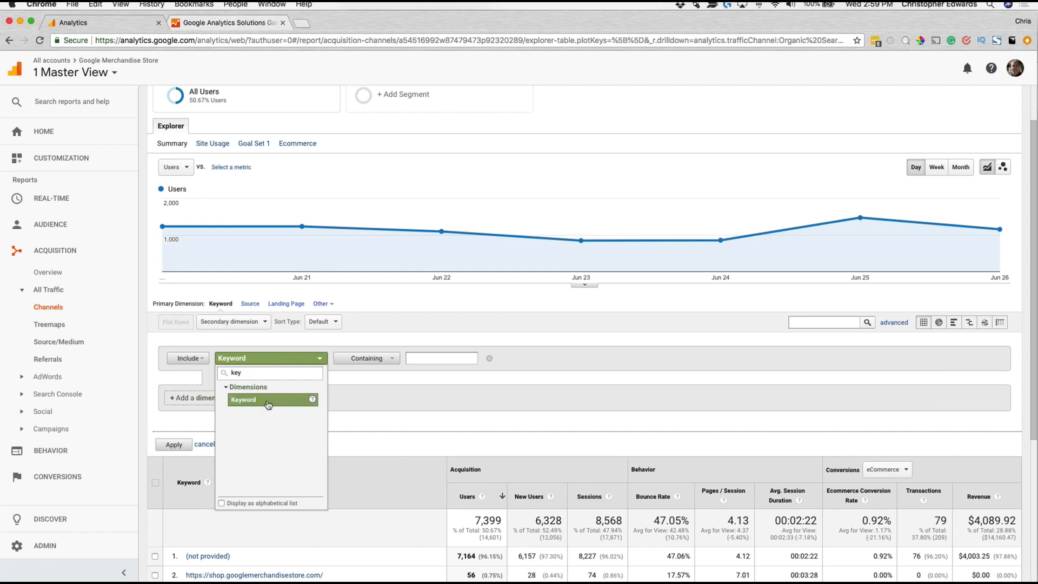
left_click(269, 401)
Step: Set the Keyword condition to containing "(not provided)" and apply the filter to the table
left_click(442, 359)
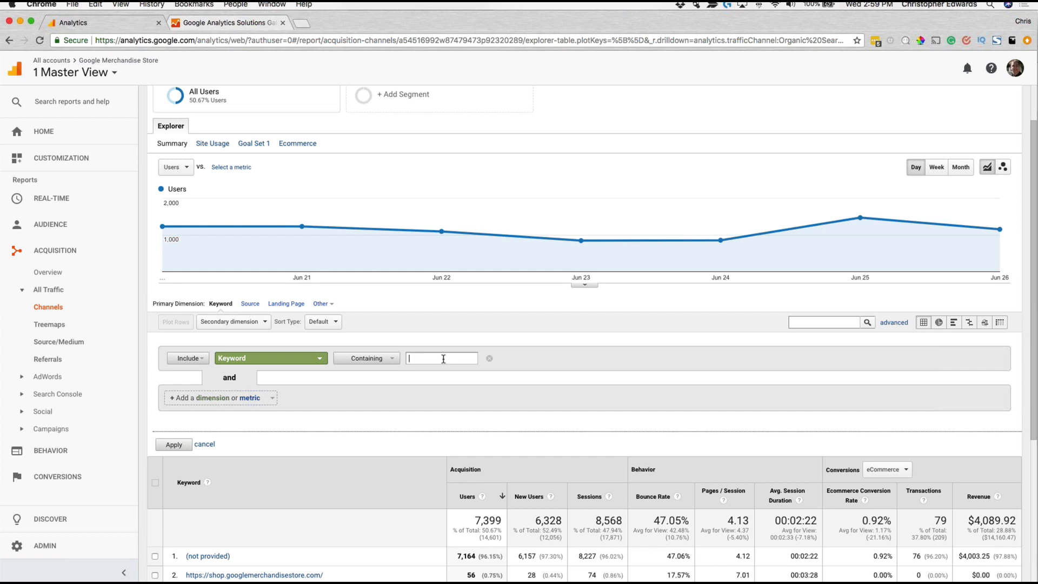
type("(not")
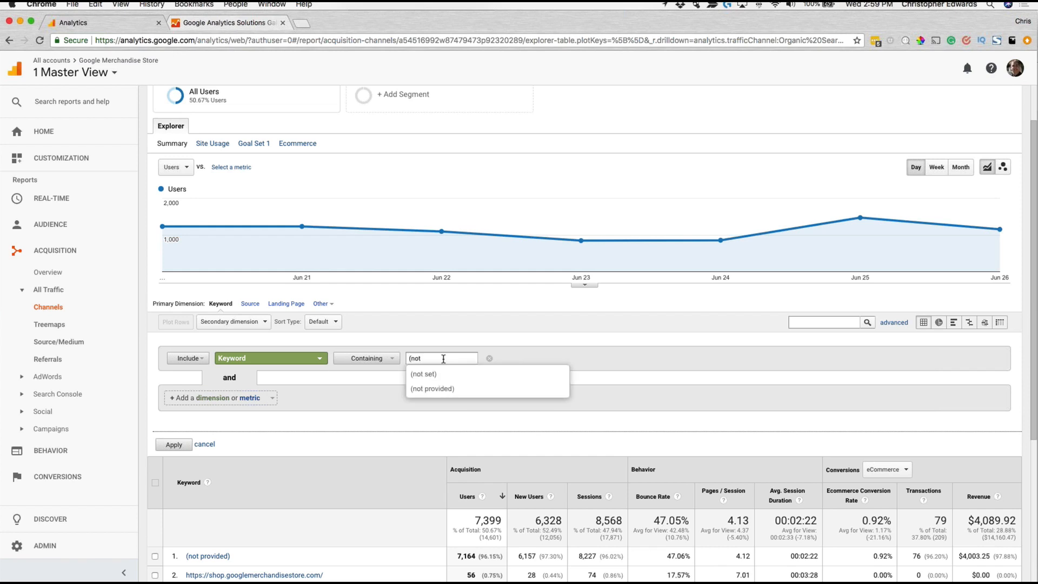
left_click(470, 397)
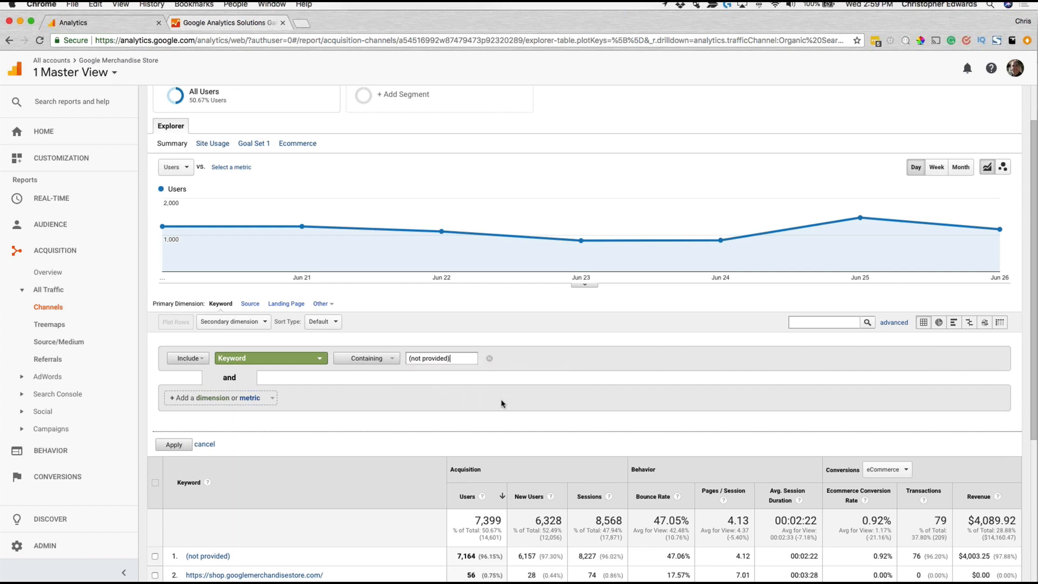
scroll(595, 418, "down", 1)
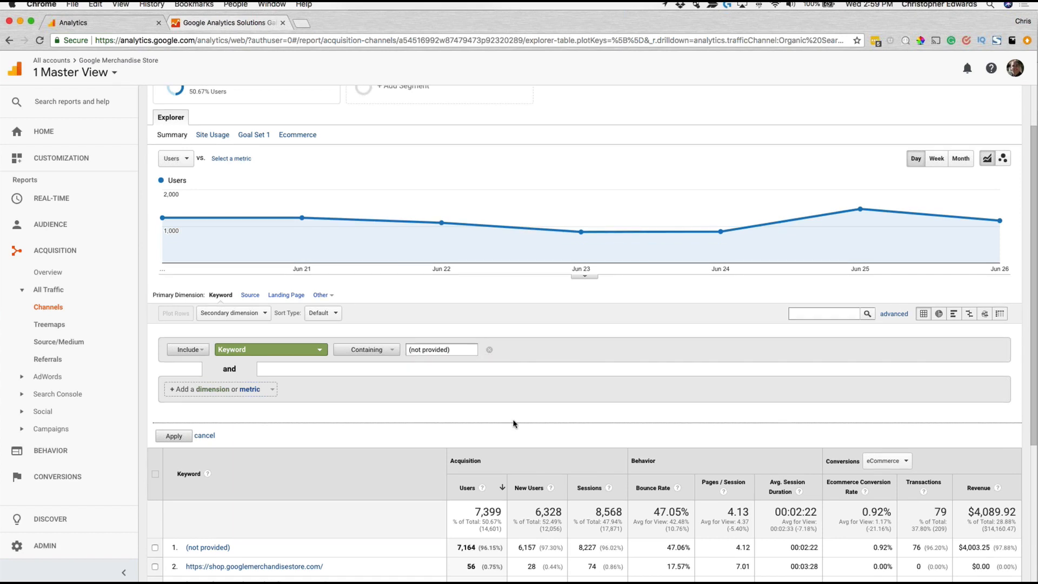
left_click(183, 438)
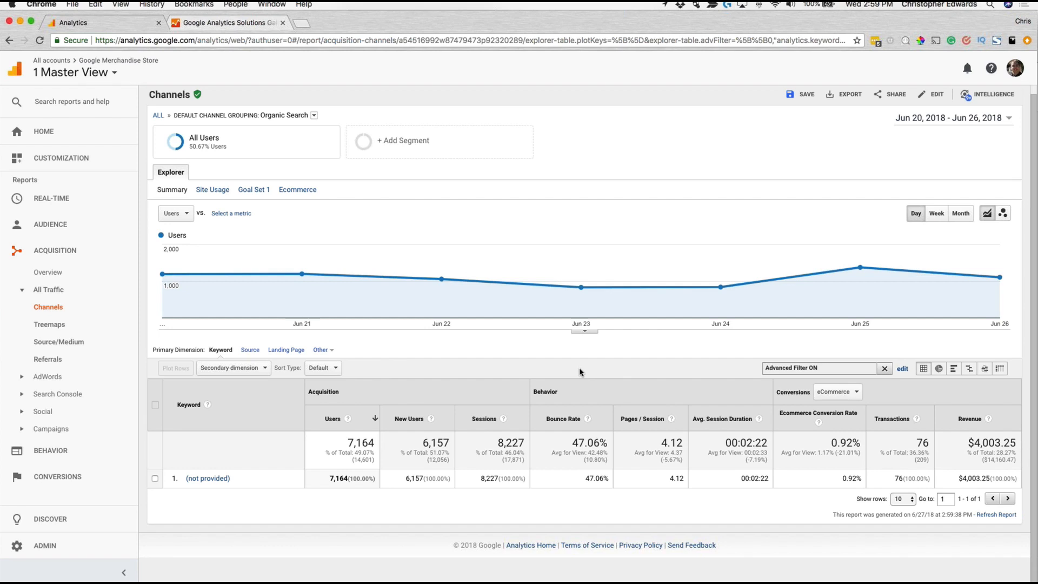
Step: Save the filtered report as "Channels by Not Provided" and reopen it from the saved reports list
scroll(599, 334, "up", 1)
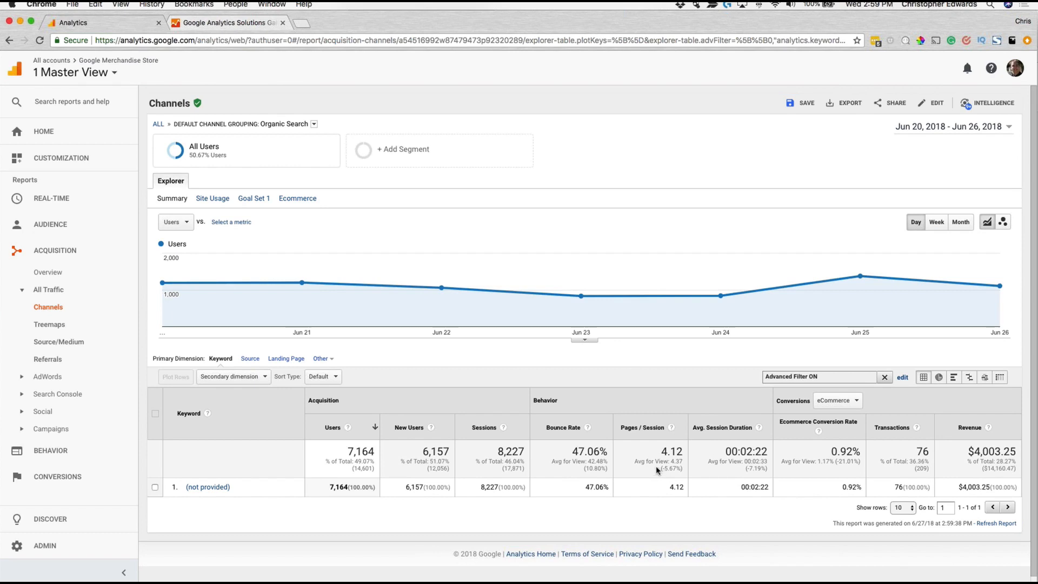
left_click(803, 106)
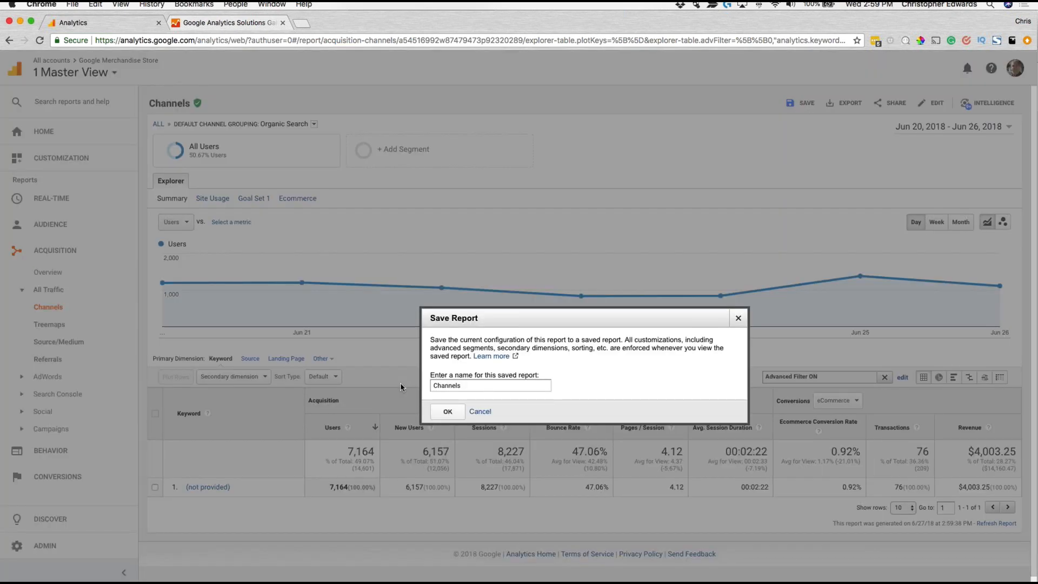
key("super+a")
left_click(470, 386)
type("byNo")
type("t Provite")
type("ec")
left_click(456, 409)
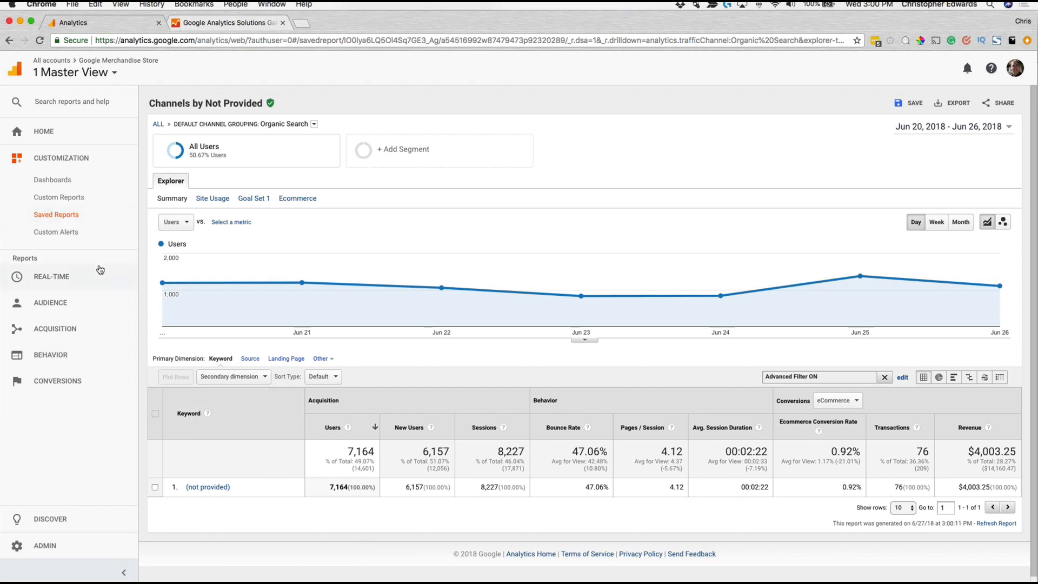
left_click(57, 214)
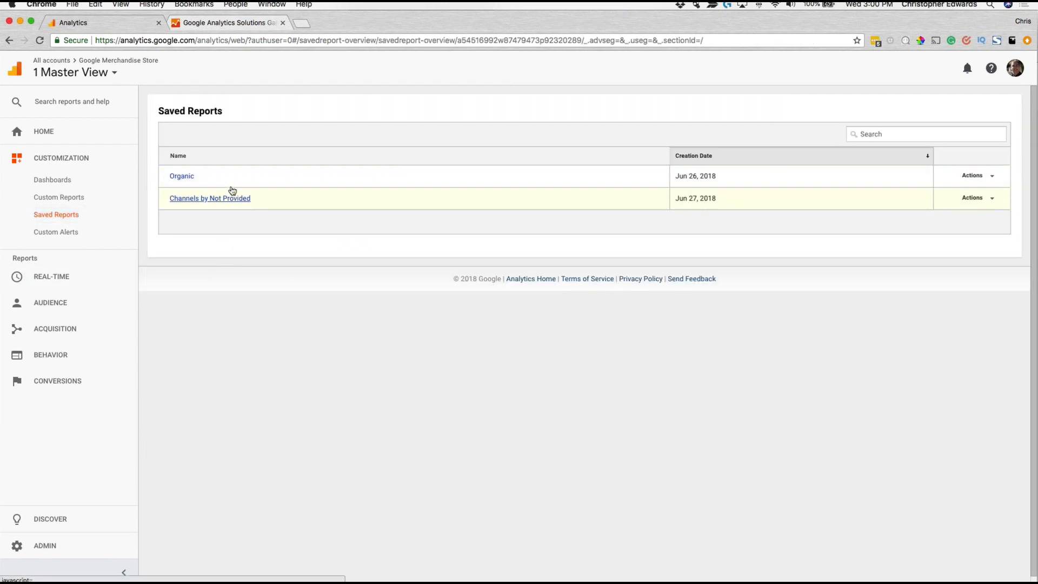
left_click(239, 199)
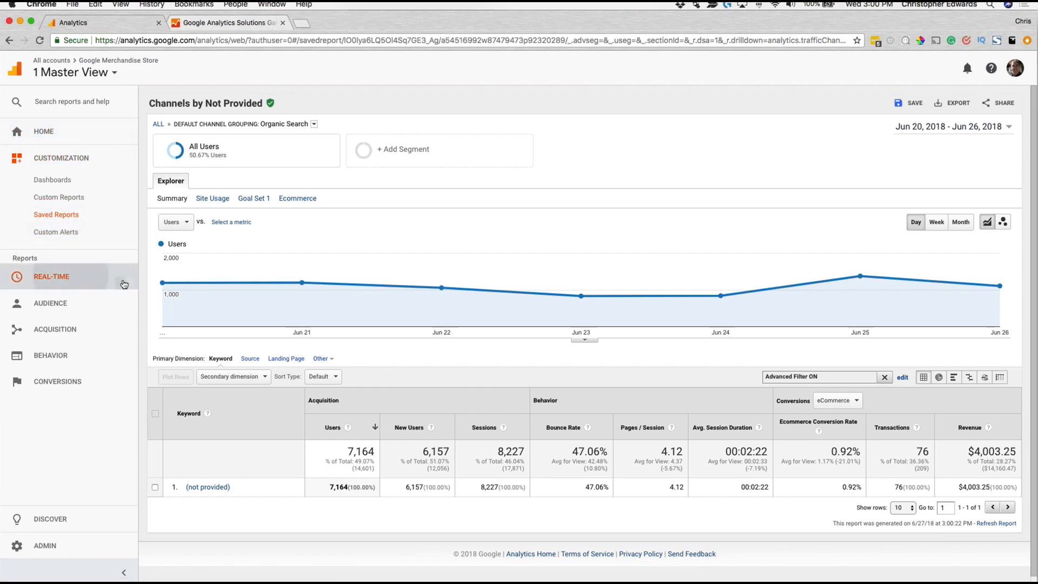
Step: Open the real-time Traffic Sources report and filter it to the Organic medium
left_click(67, 277)
left_click(67, 300)
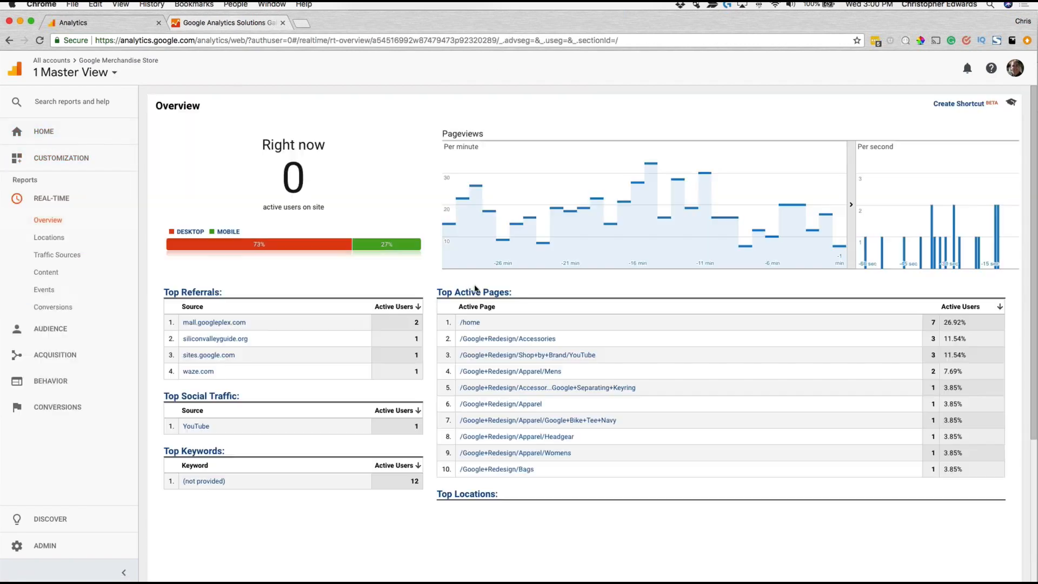
left_click(57, 254)
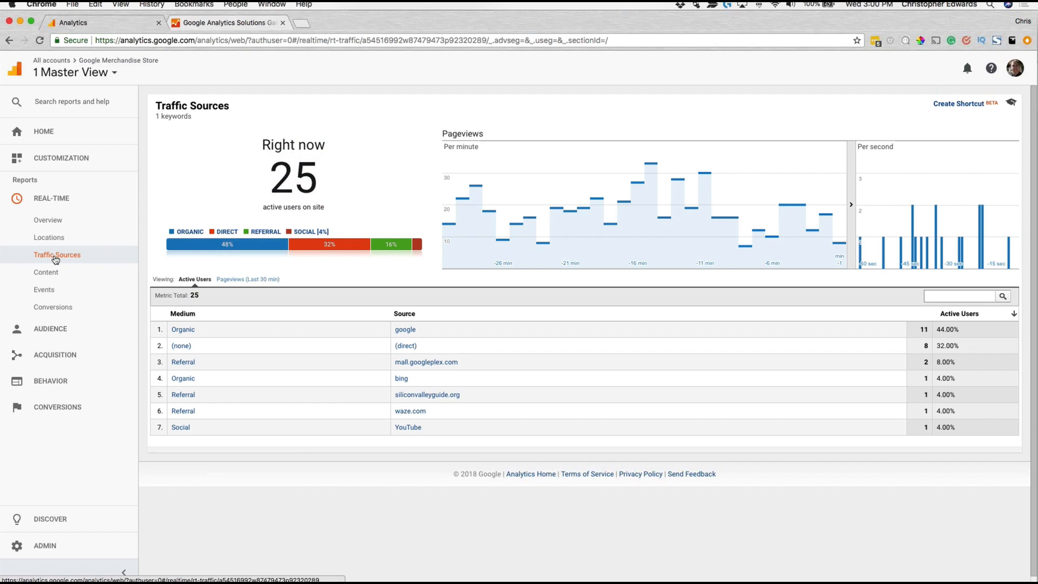
left_click(180, 329)
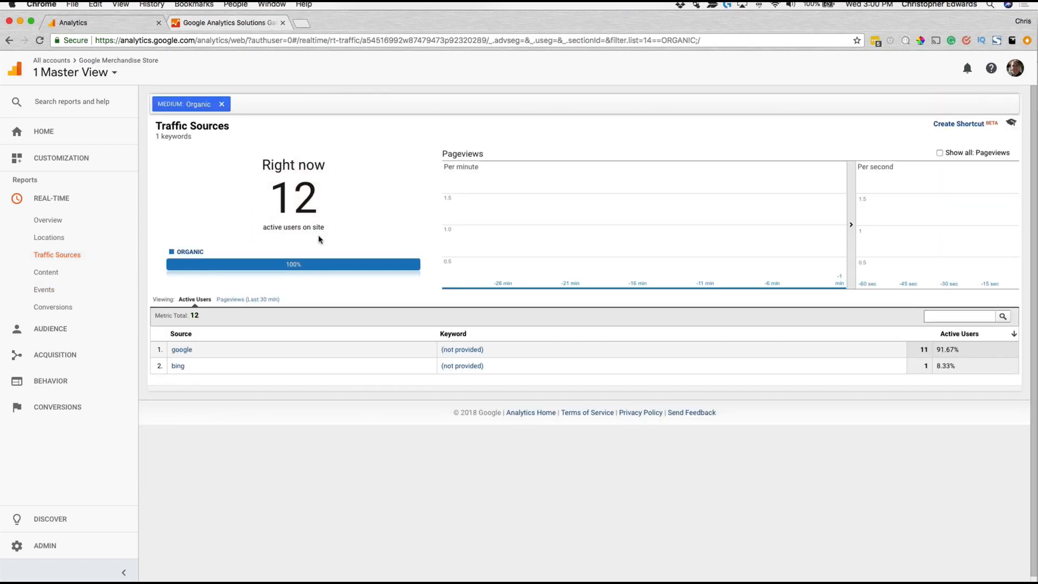
Step: Create a shortcut to the filtered real-time report named "Organic Traffic Sources"
left_click(967, 128)
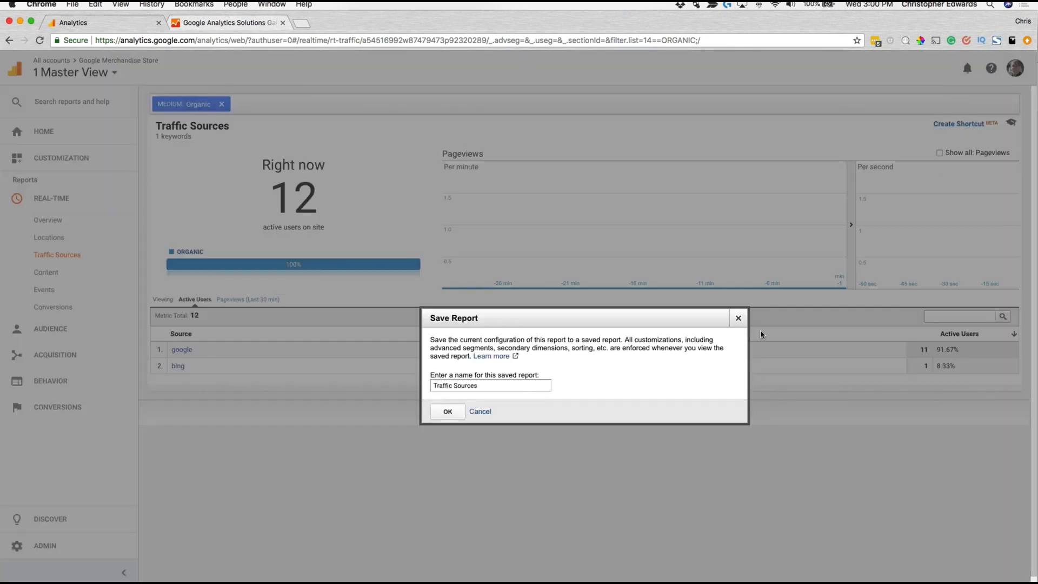
left_click(488, 387)
left_click(434, 386)
type("Organic")
left_click(448, 412)
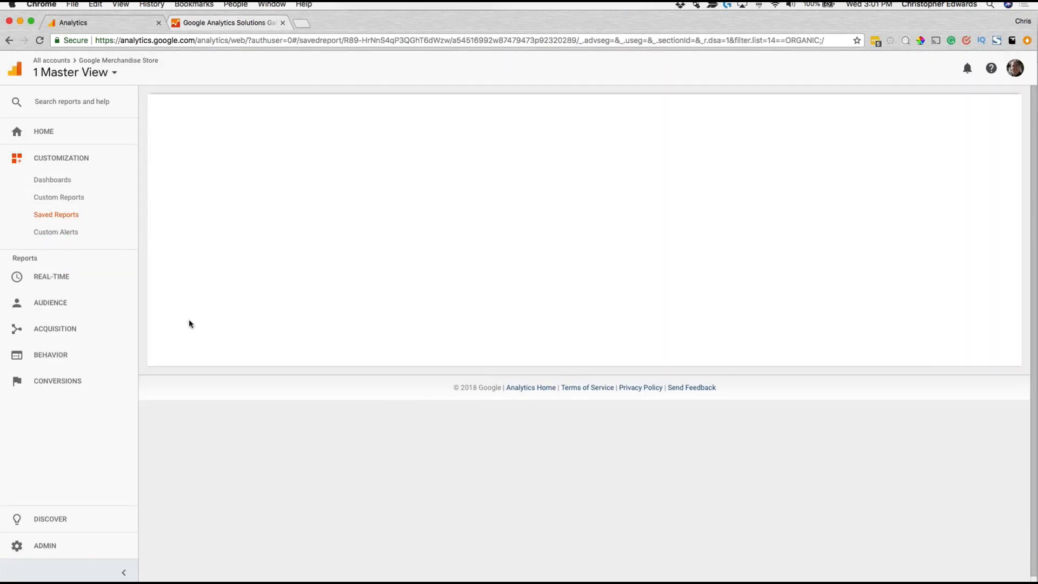
Step: View the Organic Traffic Sources shortcut from the saved reports list, then return to that list
left_click(59, 197)
left_click(62, 216)
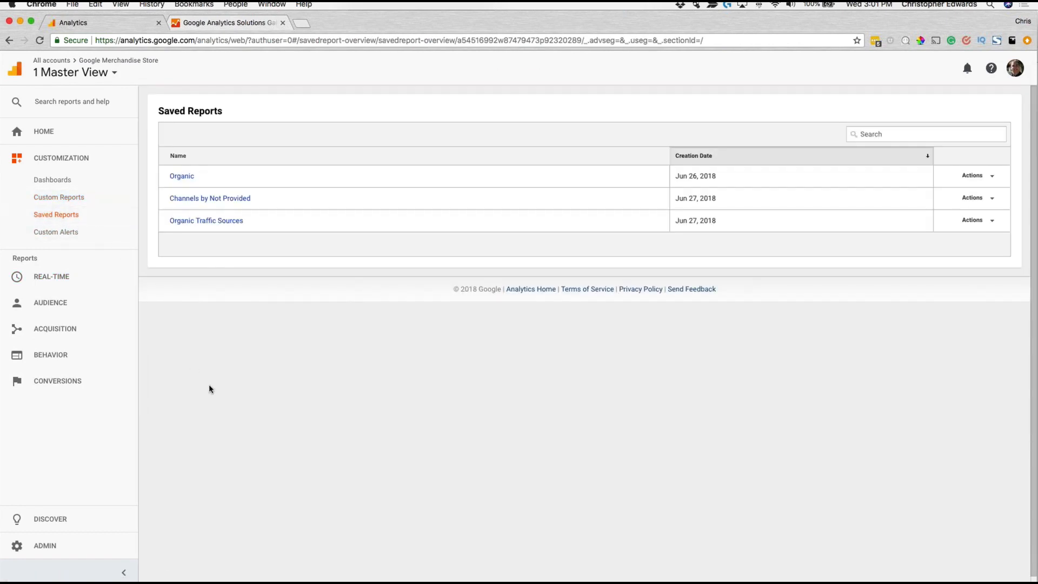
left_click(190, 221)
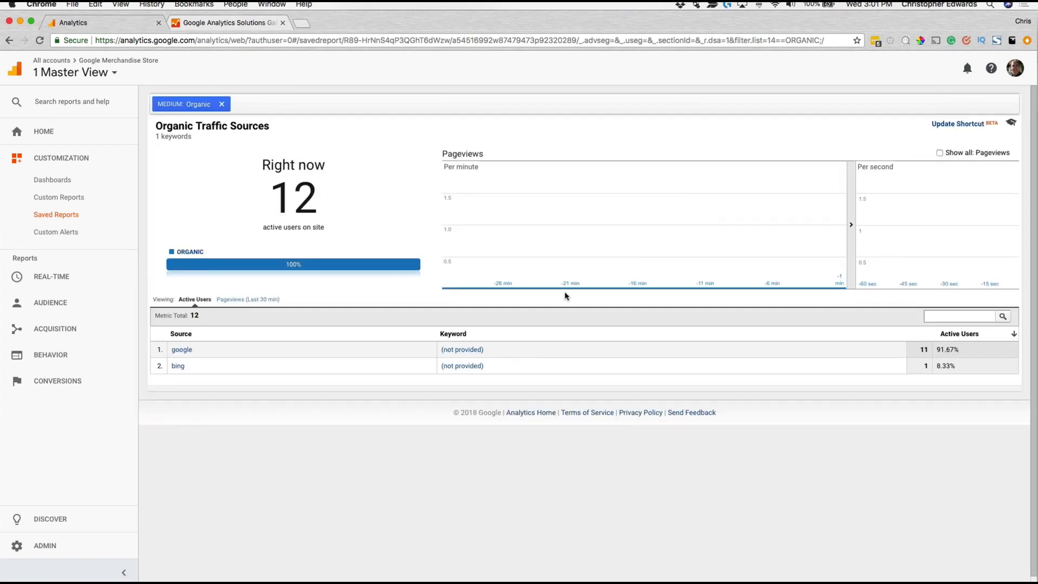
mouse_move(649, 288)
left_click(64, 211)
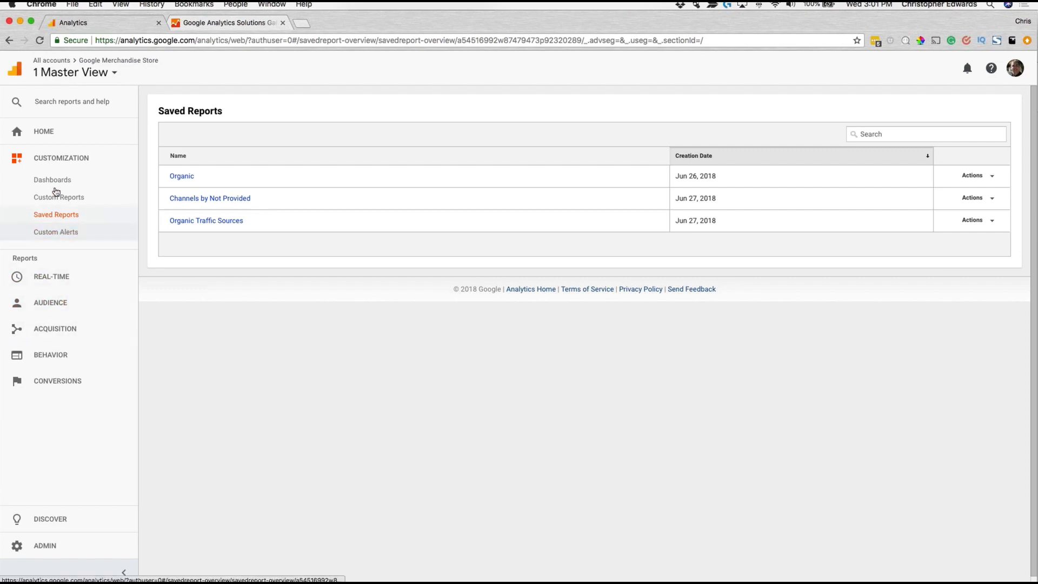
Step: Go to the management of custom alerts and start a new alert named "Lots Of Sessions"
left_click(70, 233)
left_click(73, 236)
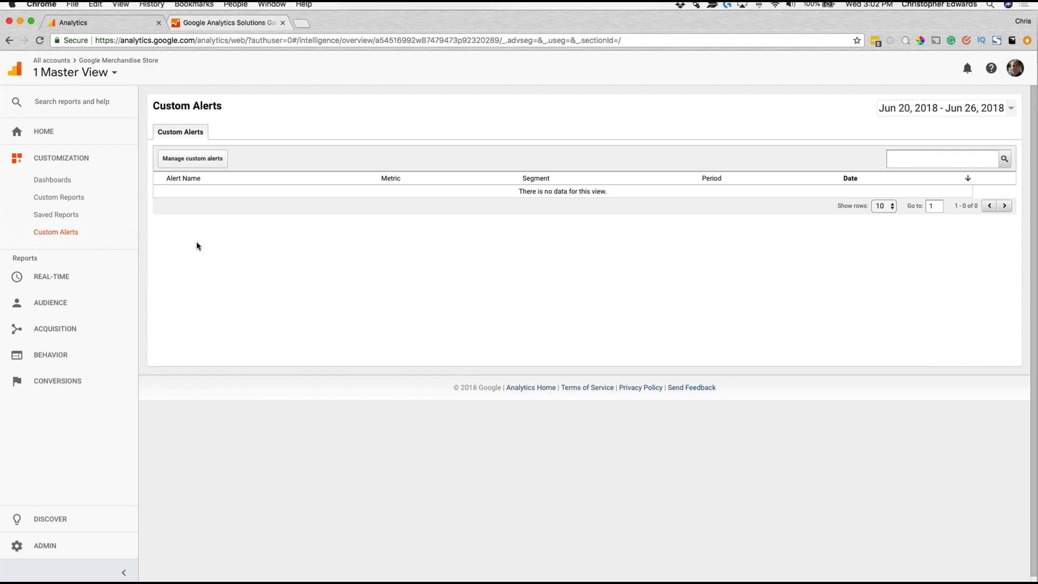
left_click(202, 161)
left_click(360, 143)
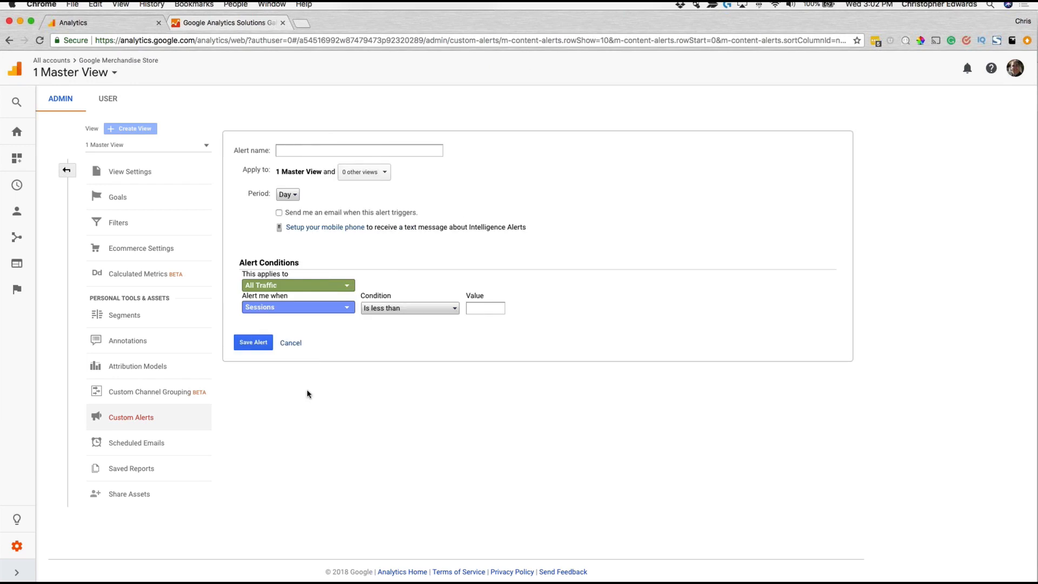
left_click(302, 150)
type("Lots Of Session")
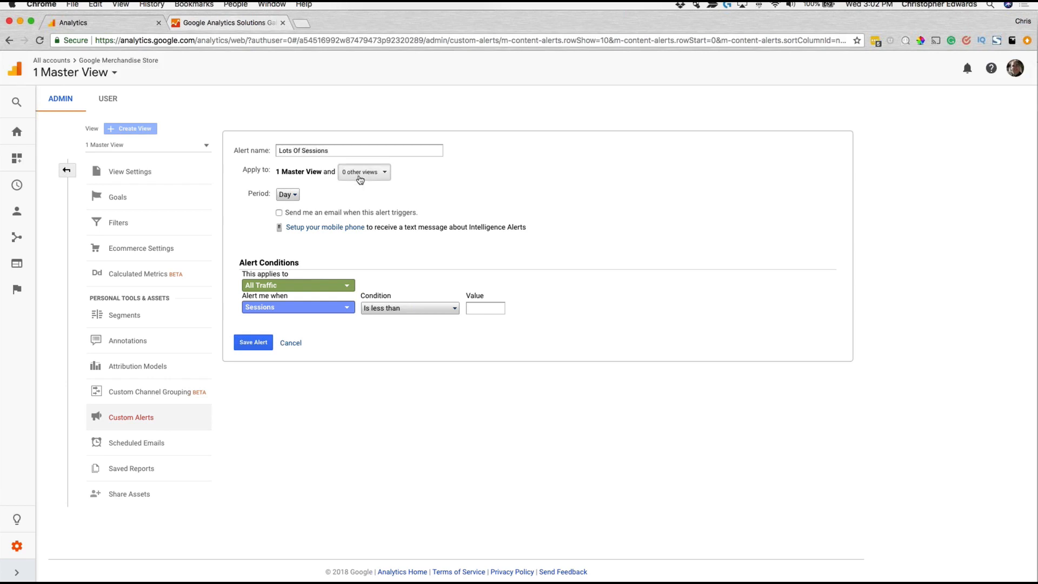
Step: Check the alert's period options, keep Day, and enable the email notification for when the alert triggers
left_click(294, 199)
left_click(375, 207)
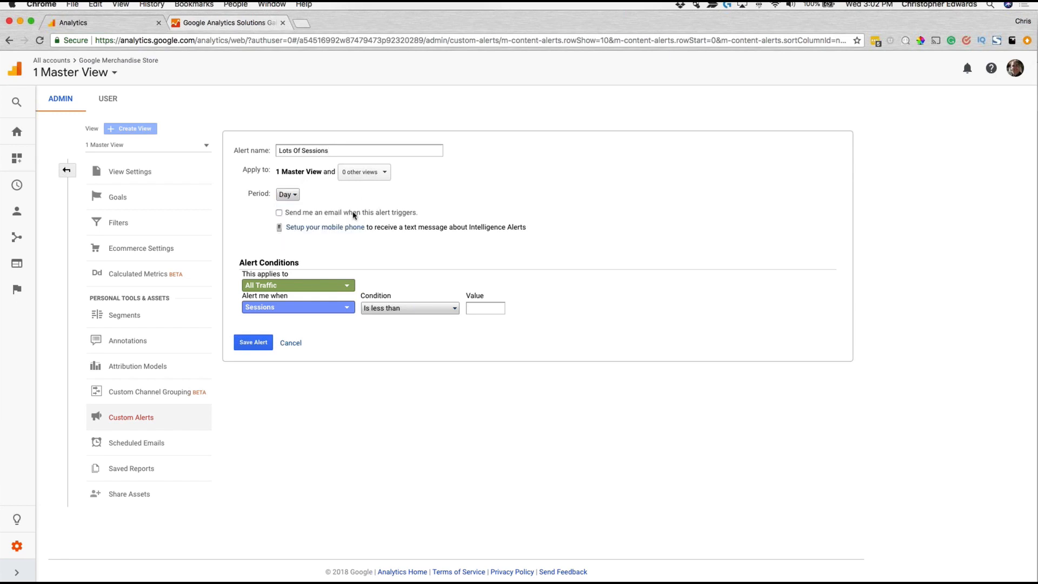
left_click(291, 195)
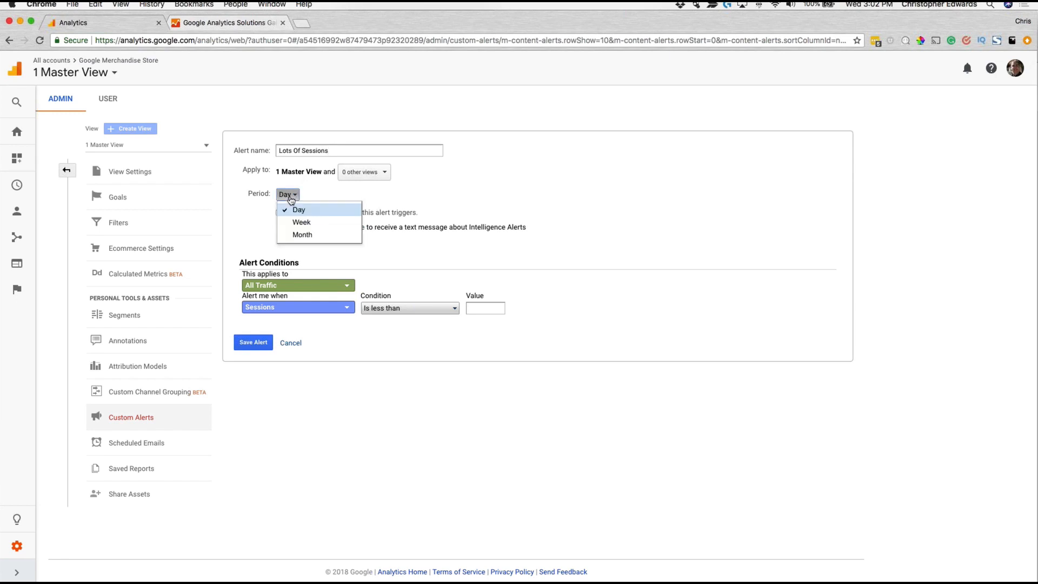
left_click(377, 193)
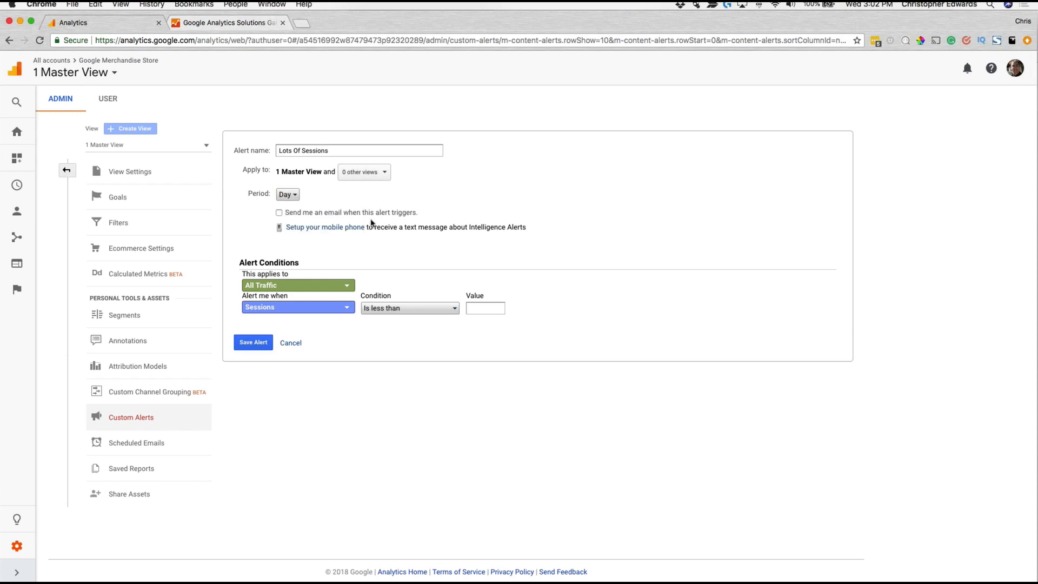
left_click(279, 213)
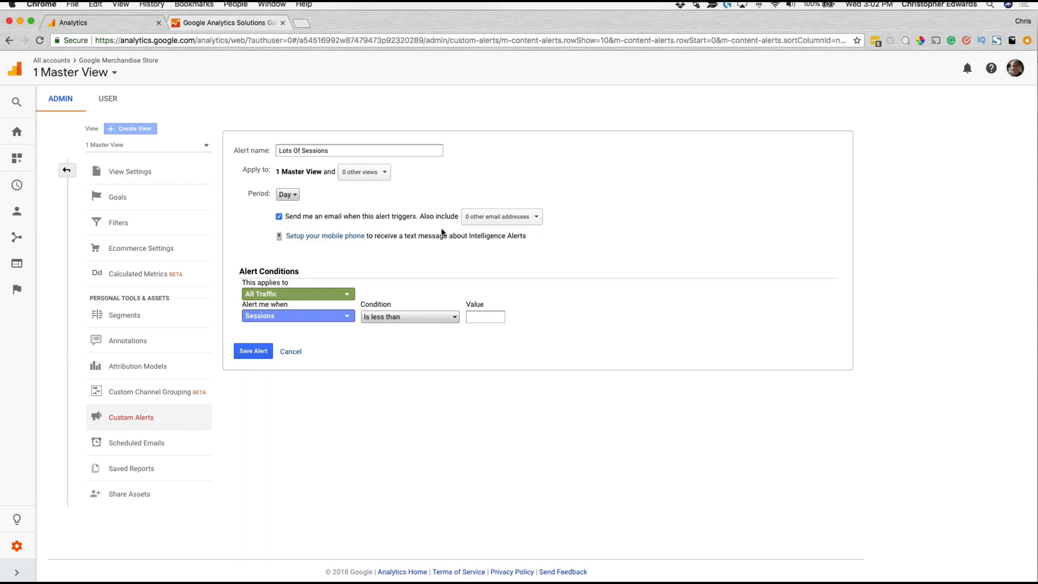
Step: Check the additional email recipient options and set the alert condition to Sessions greater than 1000 for all traffic
left_click(519, 219)
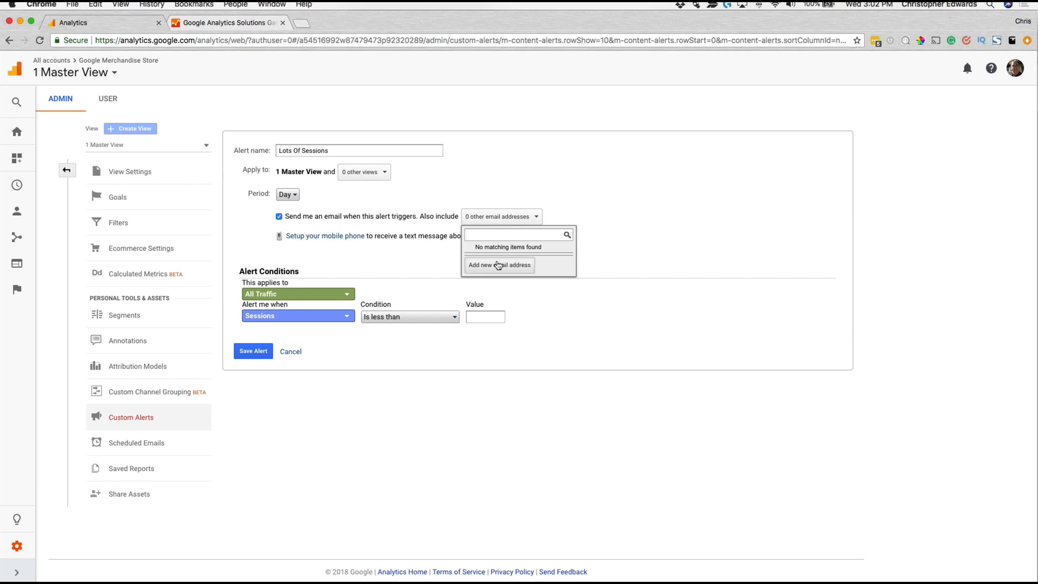
left_click(407, 258)
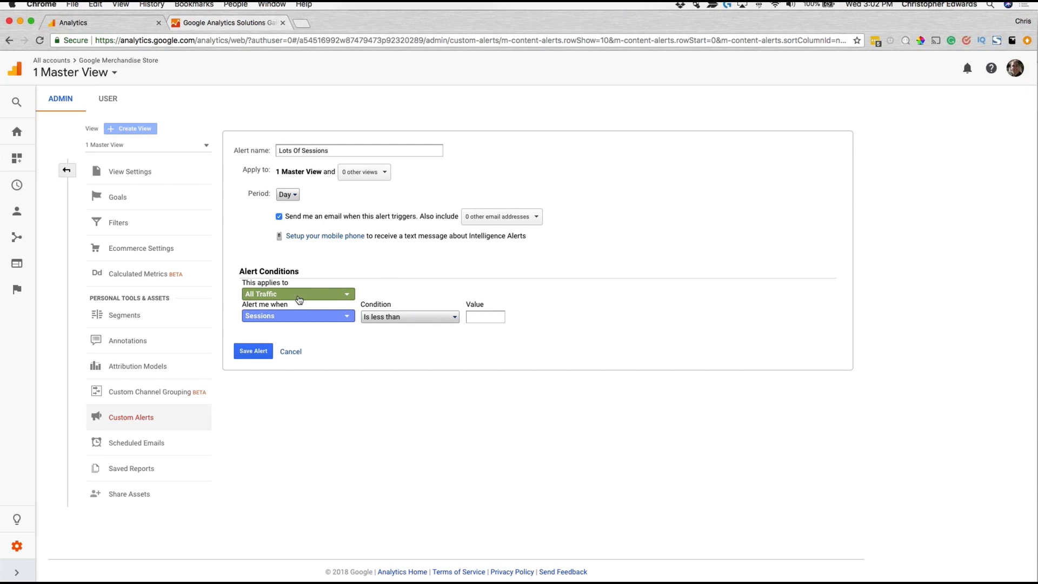
left_click(397, 318)
left_click(413, 343)
type("1000")
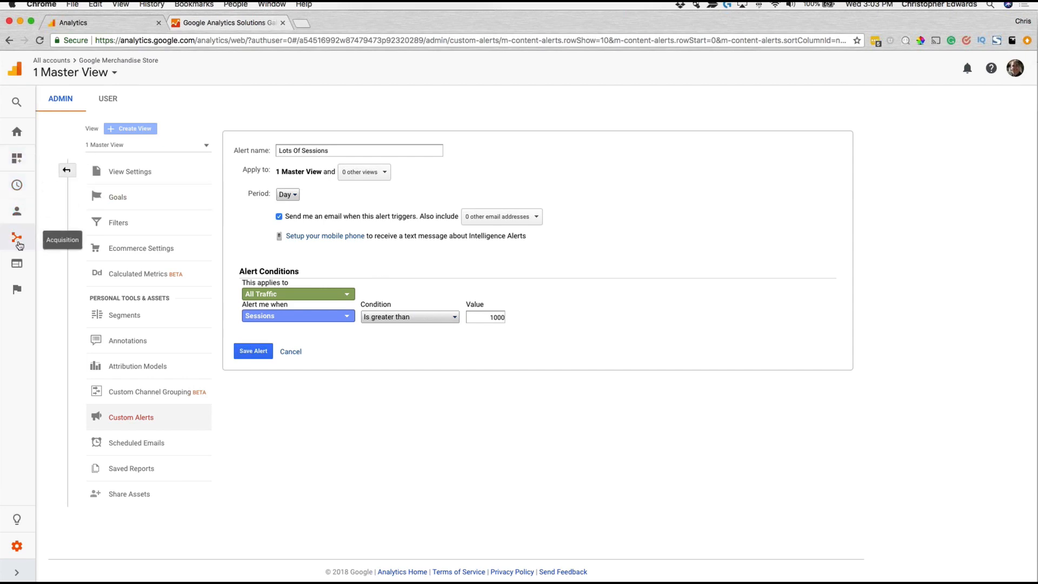
Step: Open the All Pages report of the Behavior site content, discarding the unsaved alert
left_click(17, 264)
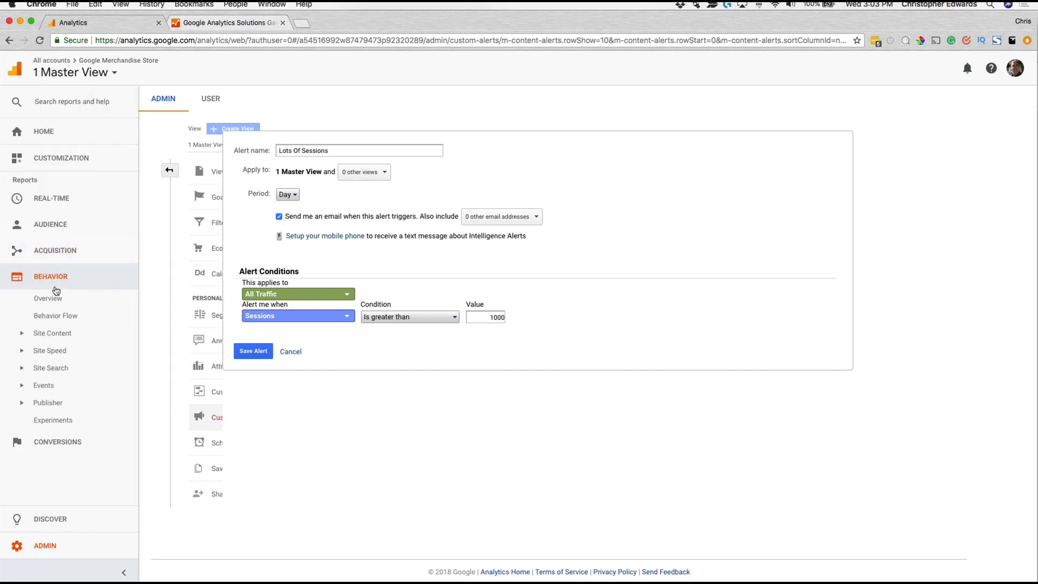
left_click(54, 333)
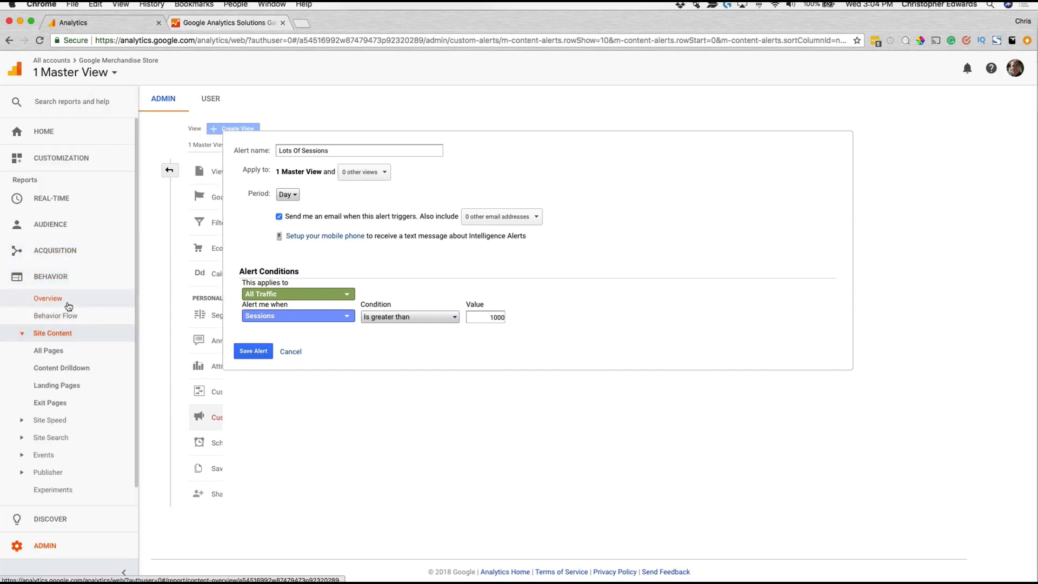
left_click(59, 352)
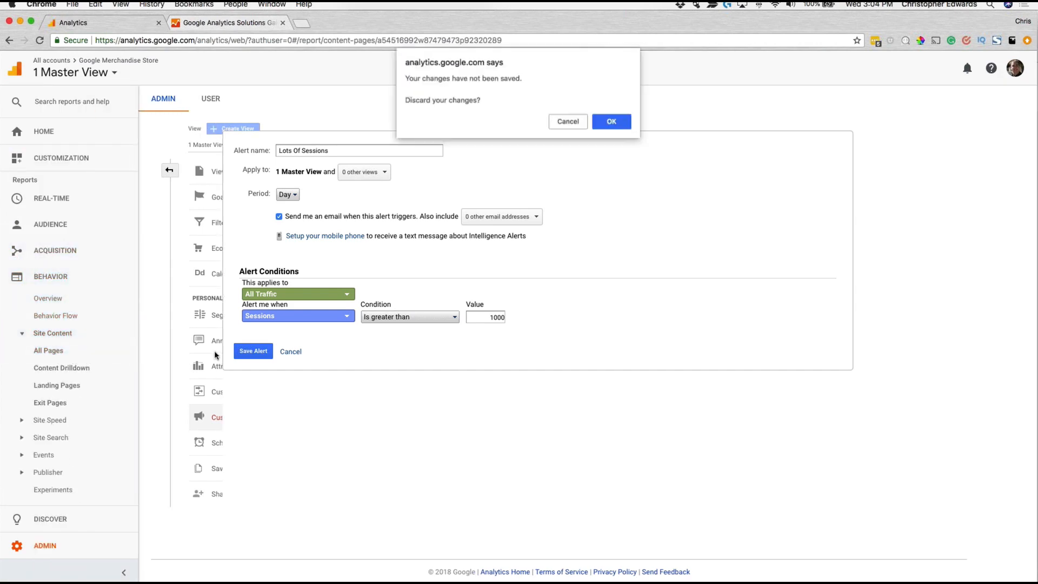
left_click(611, 122)
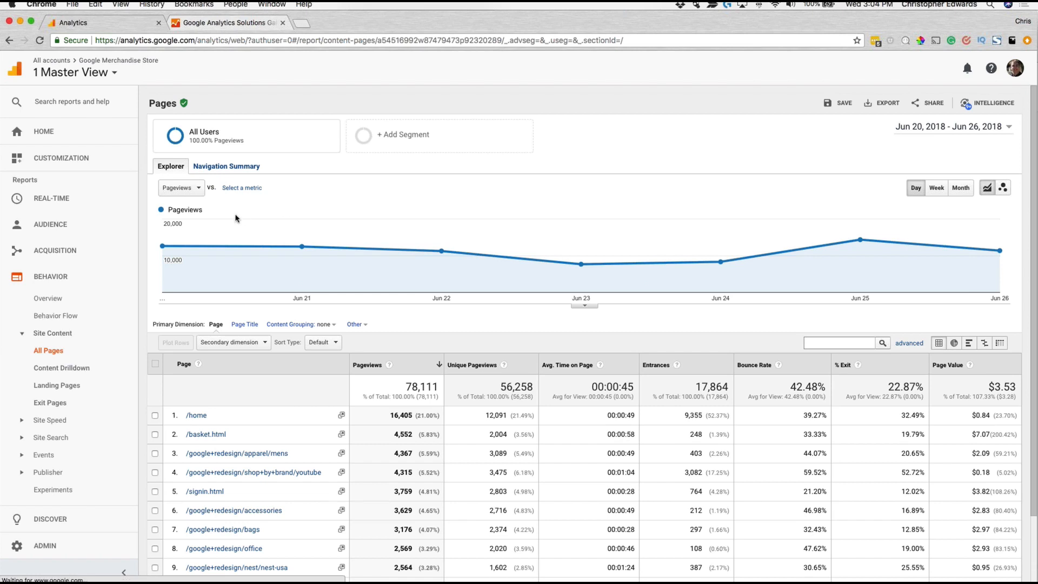
Step: Set the Pages report's date range to Apr 1, 2018 - Jun 26, 2018
left_click(1007, 128)
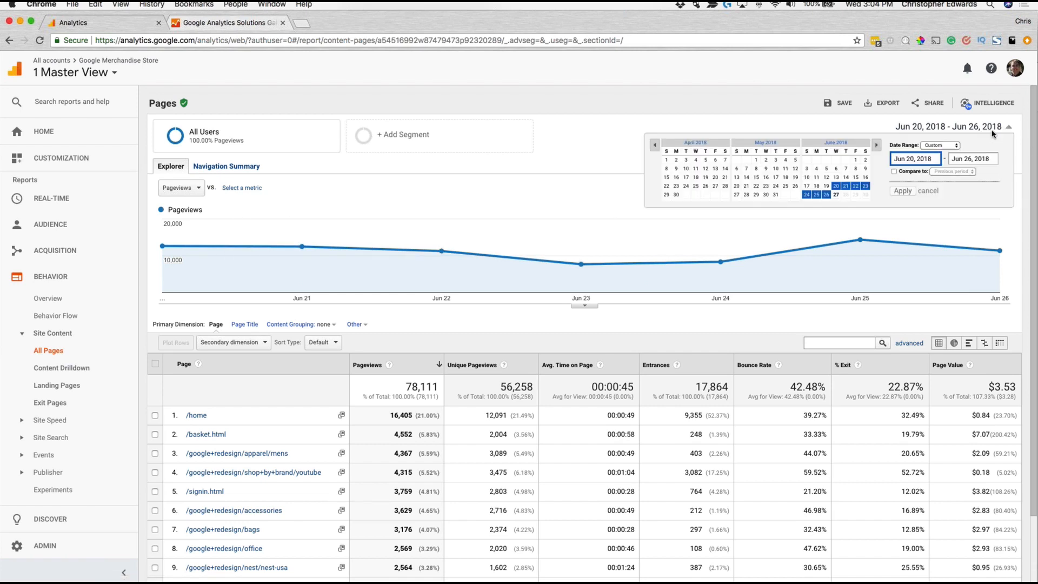
left_click(670, 161)
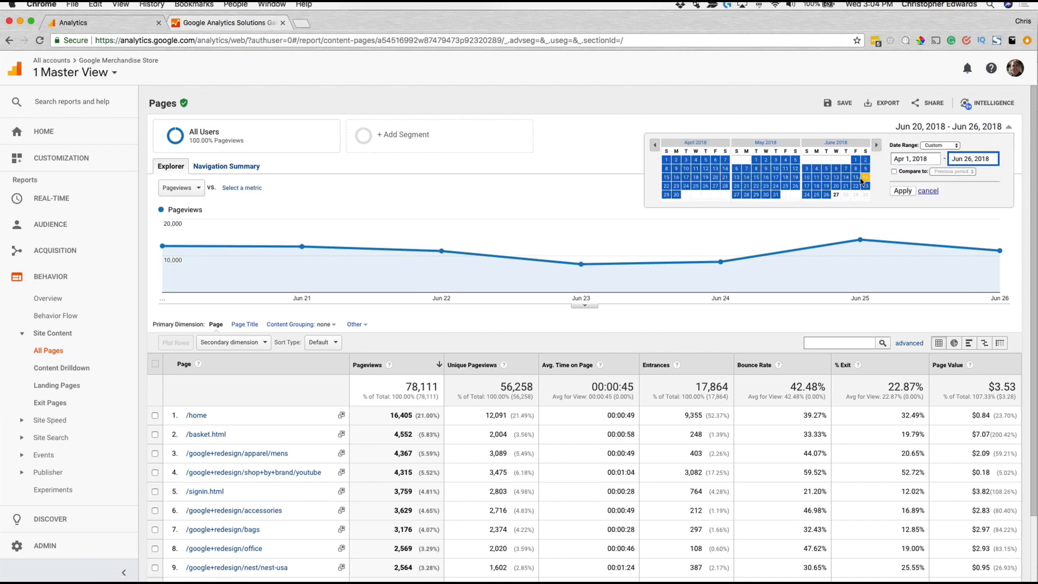
left_click(902, 192)
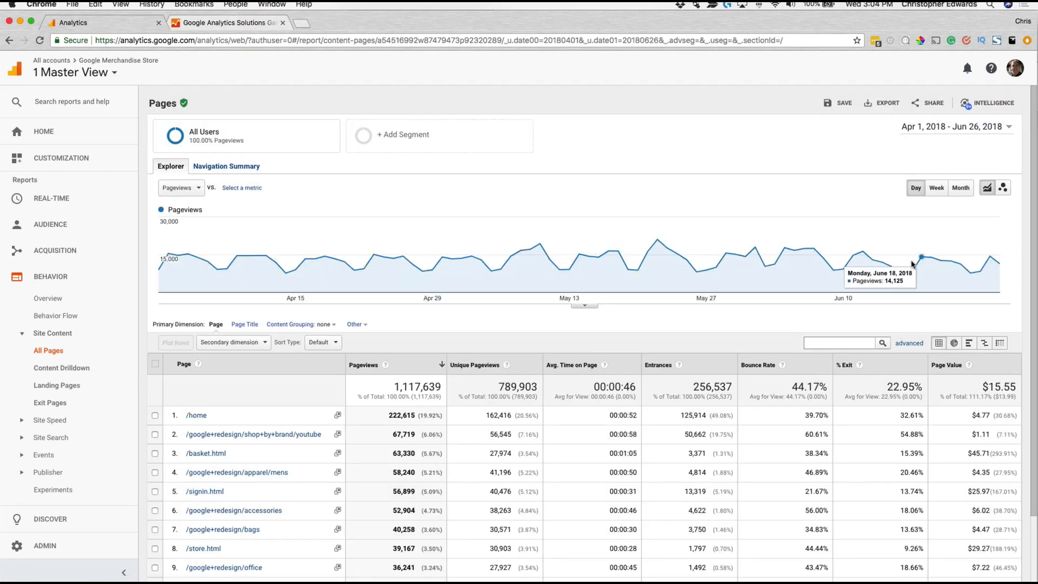
Step: Add a private annotation dated Jun 13, 2018 to the pageviews chart with the text "Cool Stuff Happened"
left_click(580, 307)
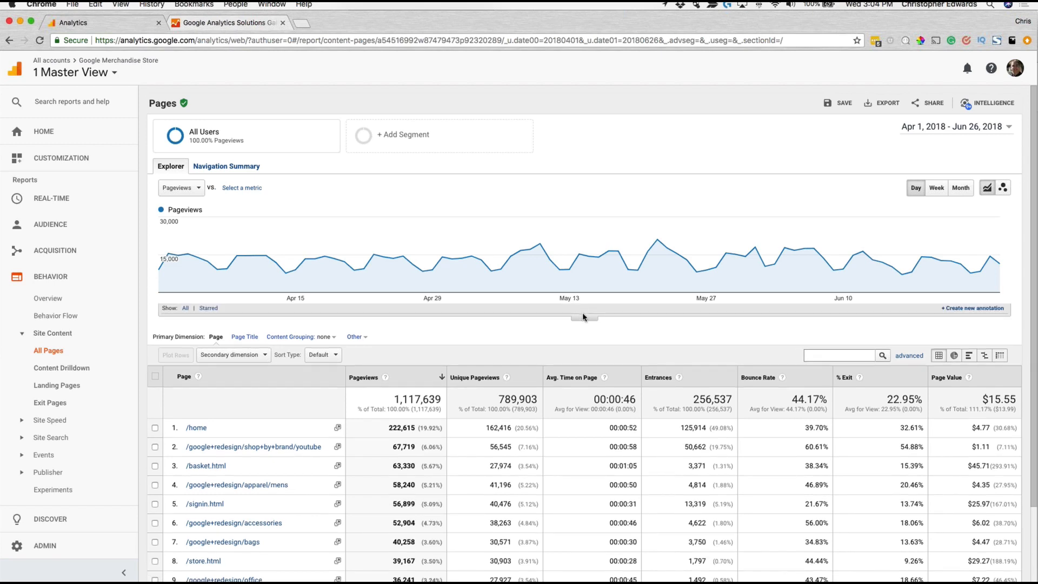
left_click(585, 316)
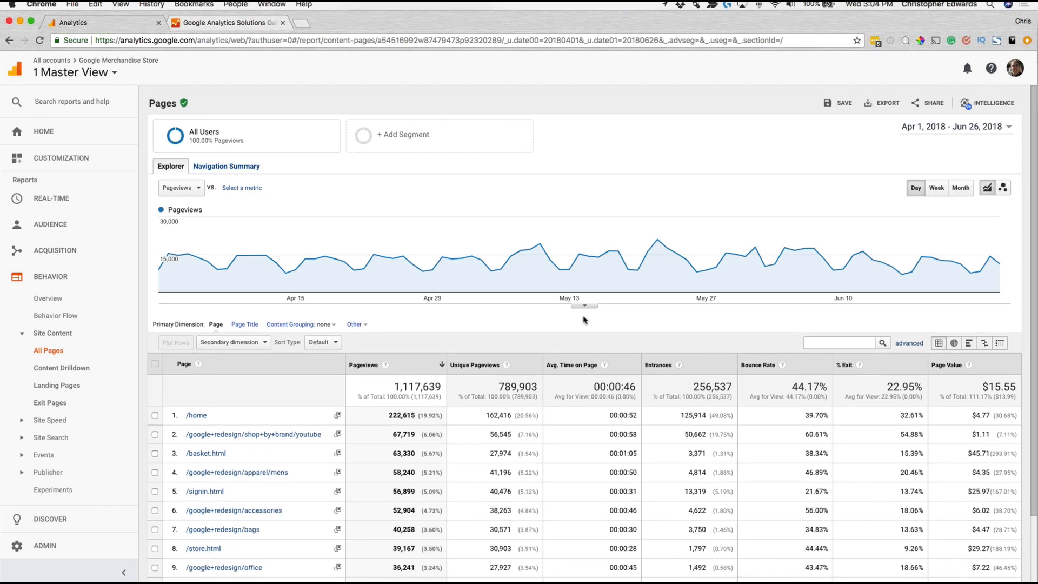
left_click(585, 306)
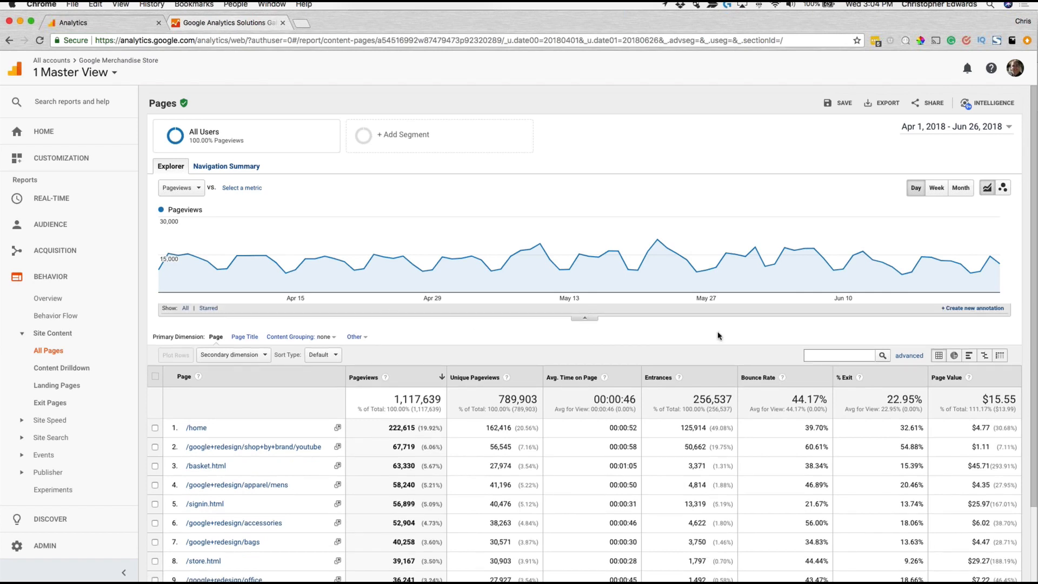
left_click(979, 312)
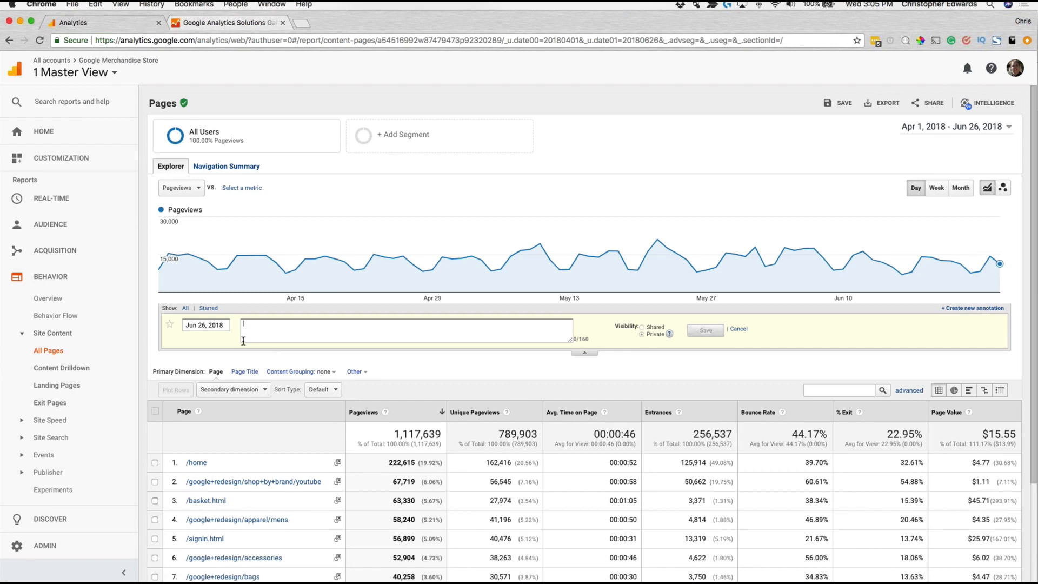
left_click(199, 326)
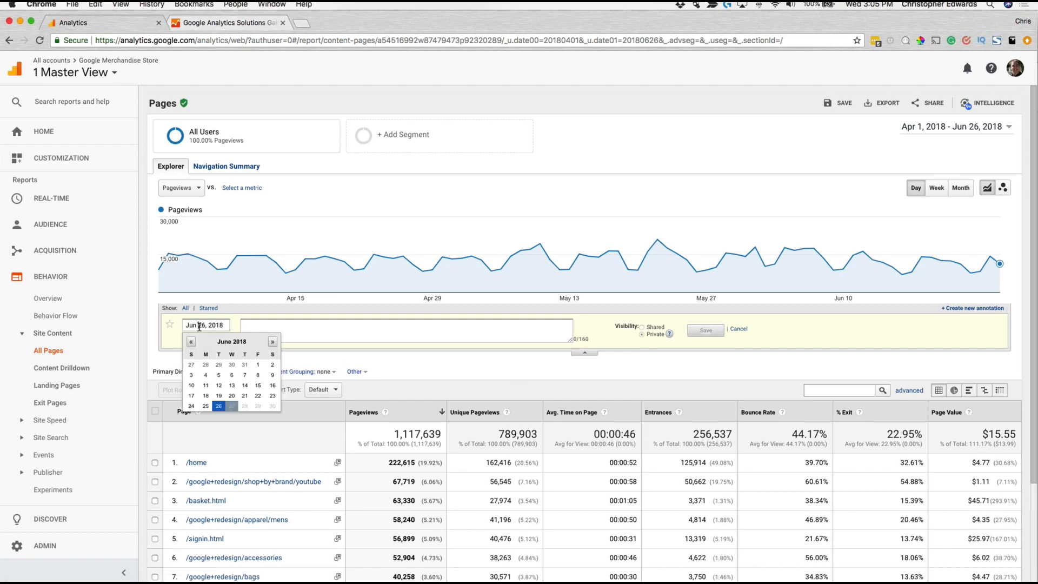
left_click(232, 385)
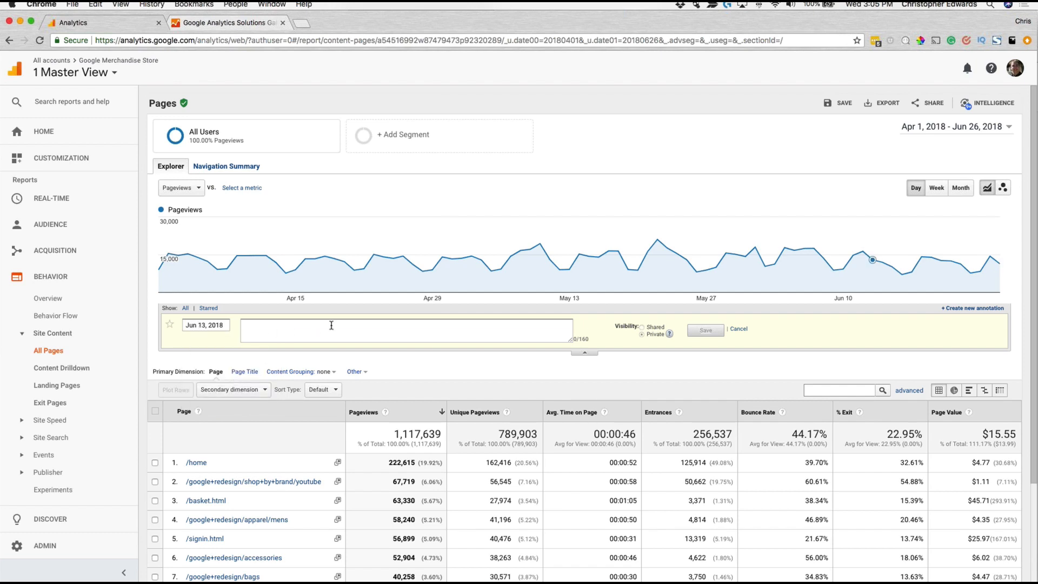
type("Cool Stuff Happened")
left_click(710, 332)
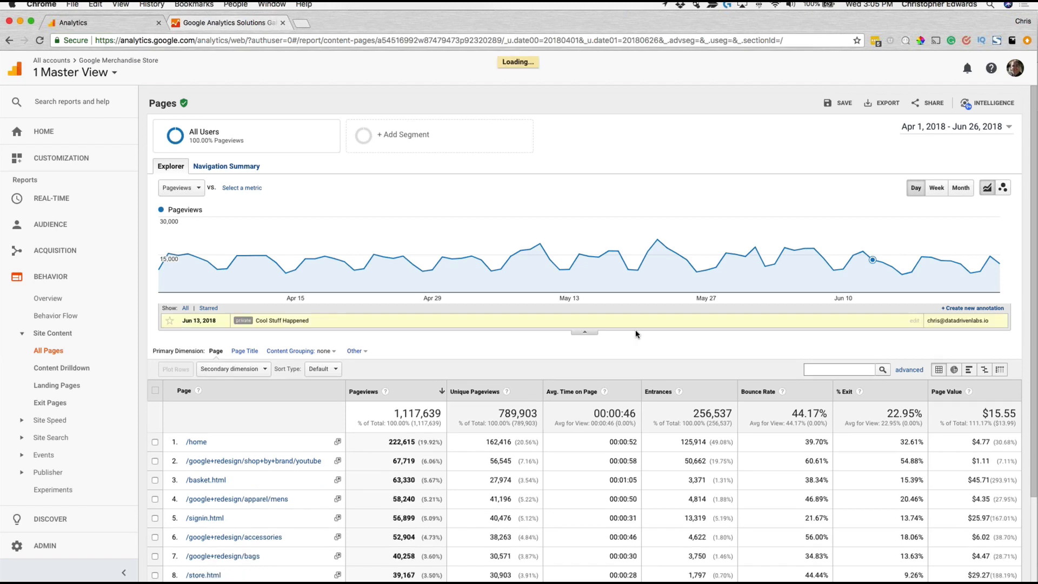
Step: Add another private annotation dated Jun 7, 2018 with the text "More Stuff Happened"
left_click(971, 309)
left_click(214, 324)
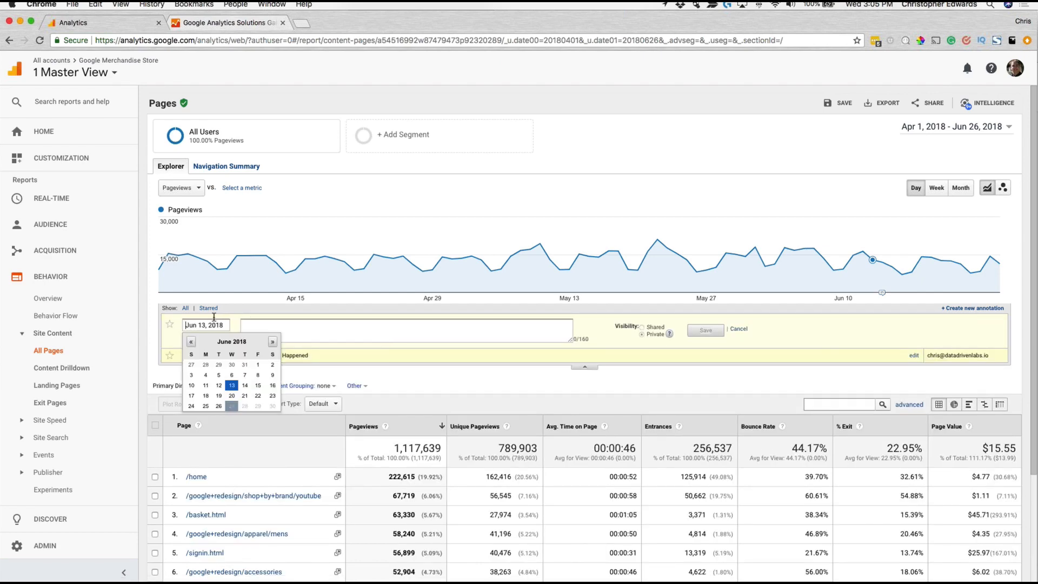
left_click(244, 374)
left_click(299, 324)
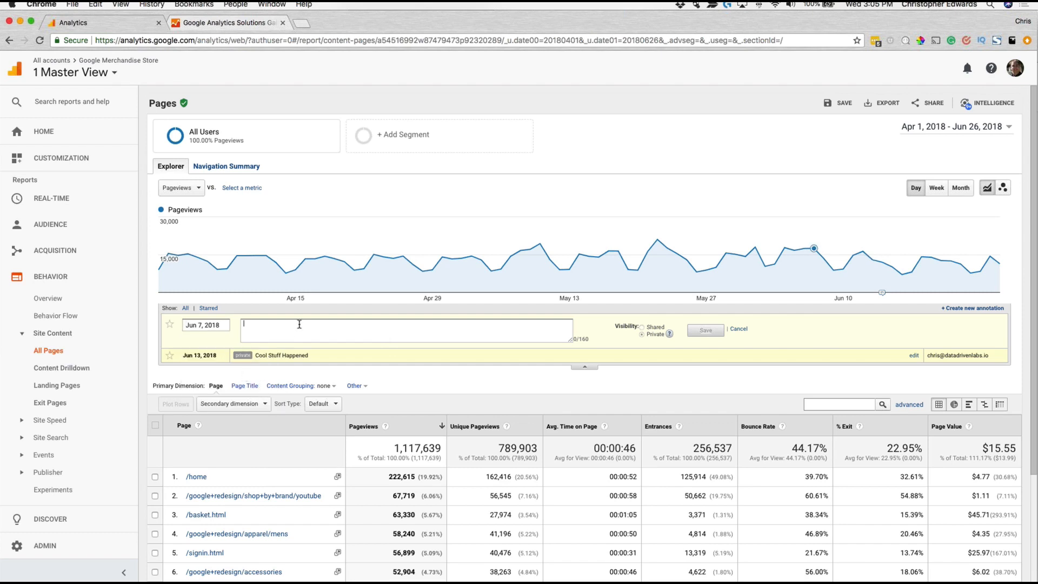
type("More Stuff Happend")
left_click(701, 330)
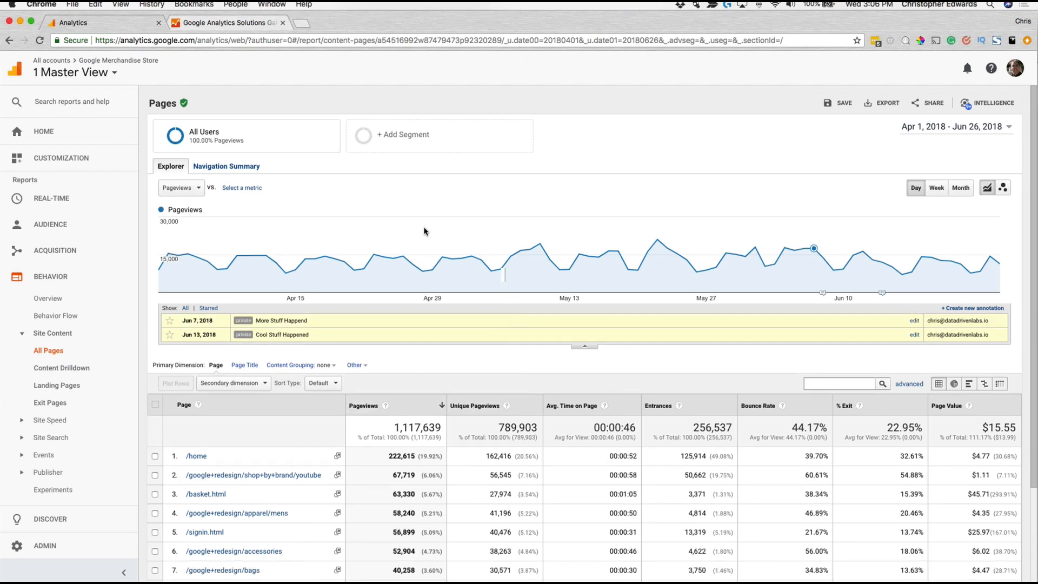
Step: Collapse the annotations list and view the June 13 and June 7 annotations from their markers on the chart
left_click(596, 253)
left_click(595, 347)
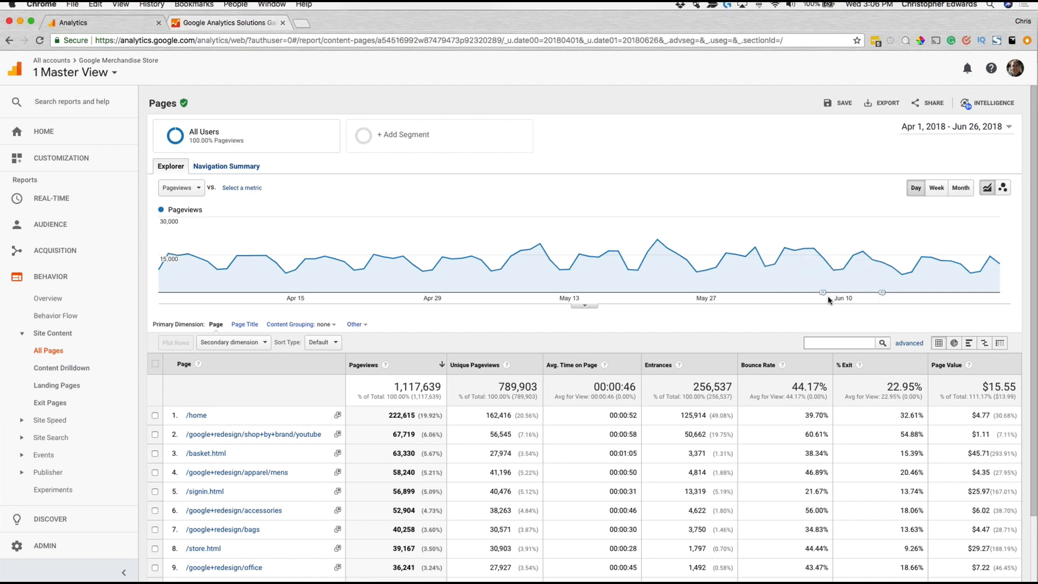
mouse_move(825, 270)
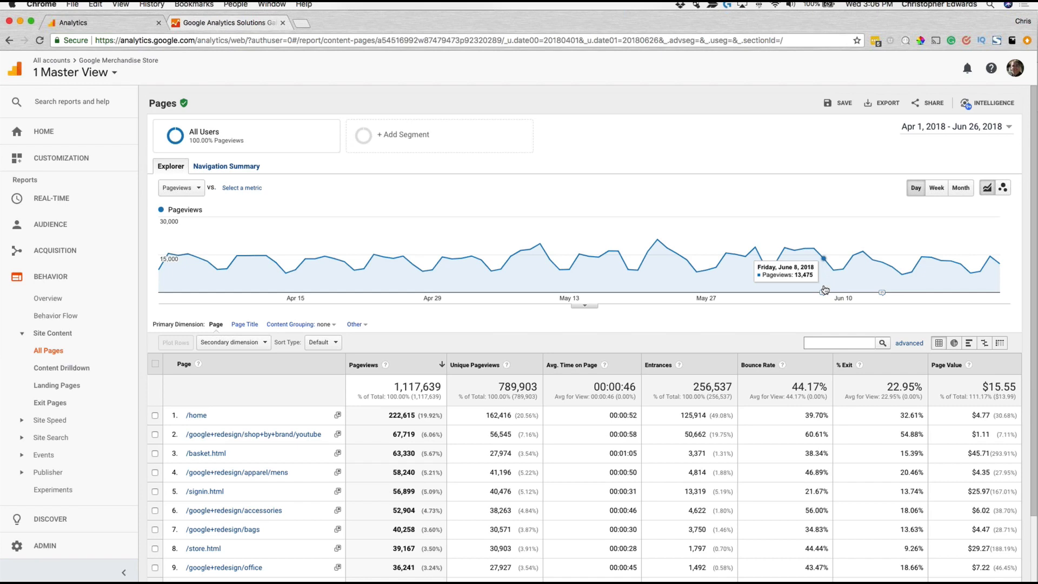
left_click(882, 296)
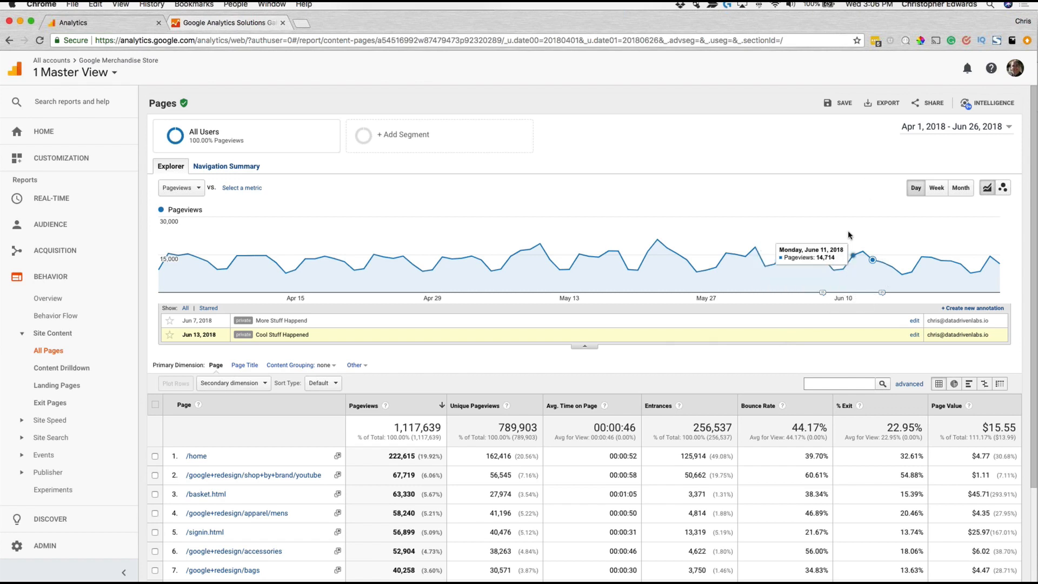
left_click(823, 293)
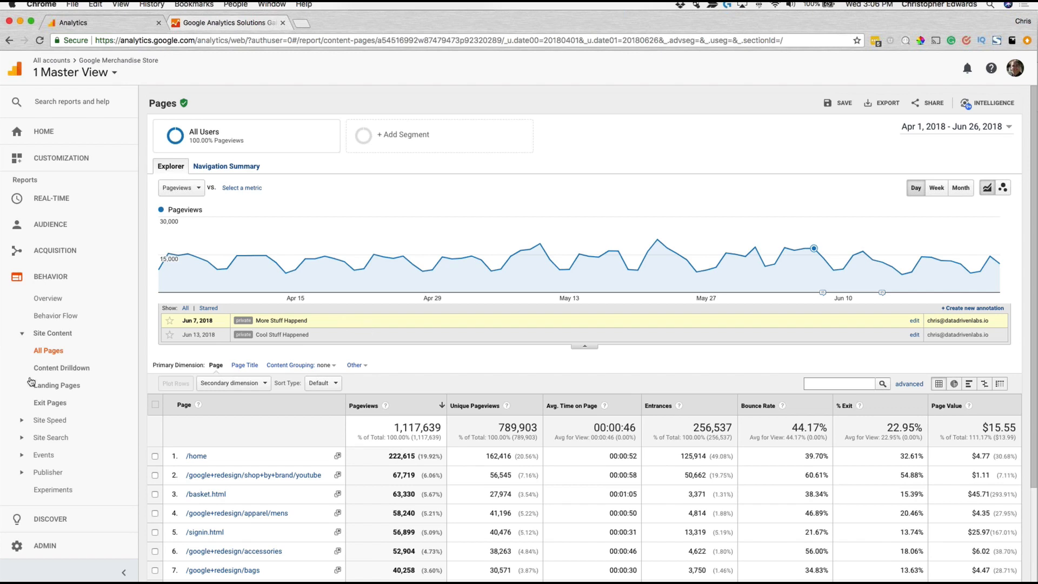
Step: View the Acquisition Channels report for all traffic and check its chart for the annotation markers
left_click(61, 421)
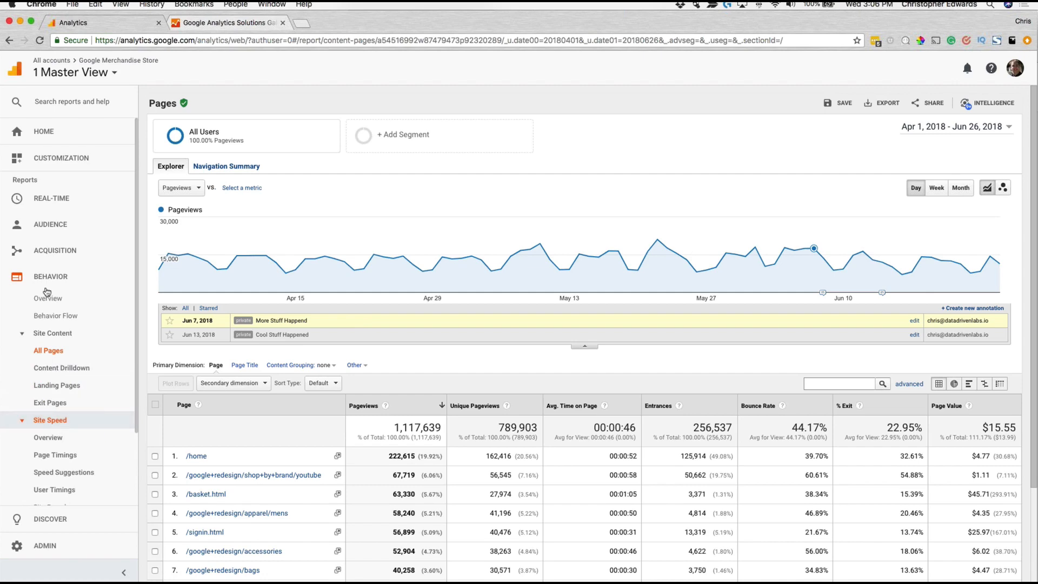
left_click(41, 260)
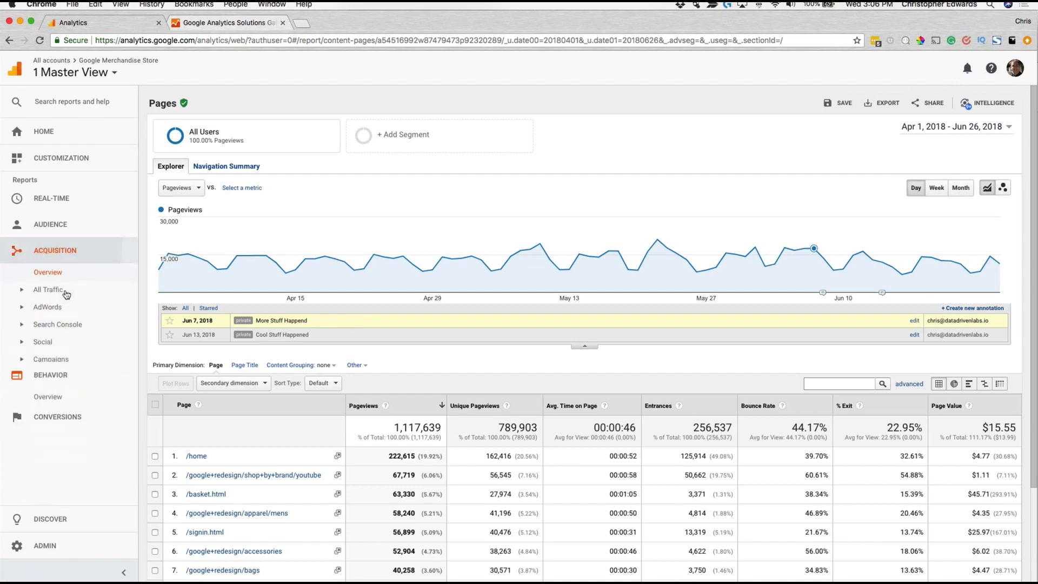
left_click(64, 289)
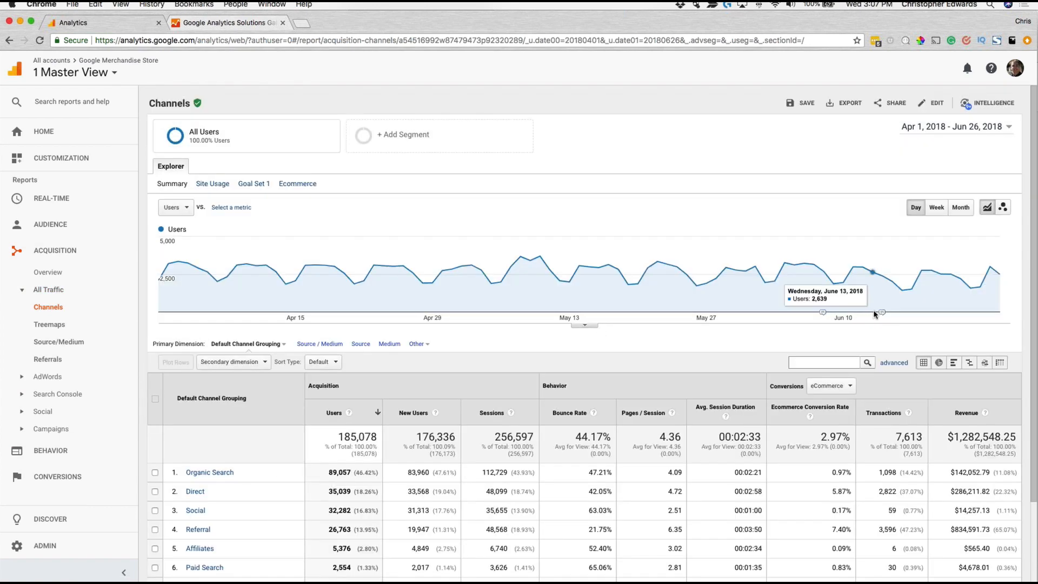
Step: Go to the custom reports list and view the Test Report
left_click(52, 162)
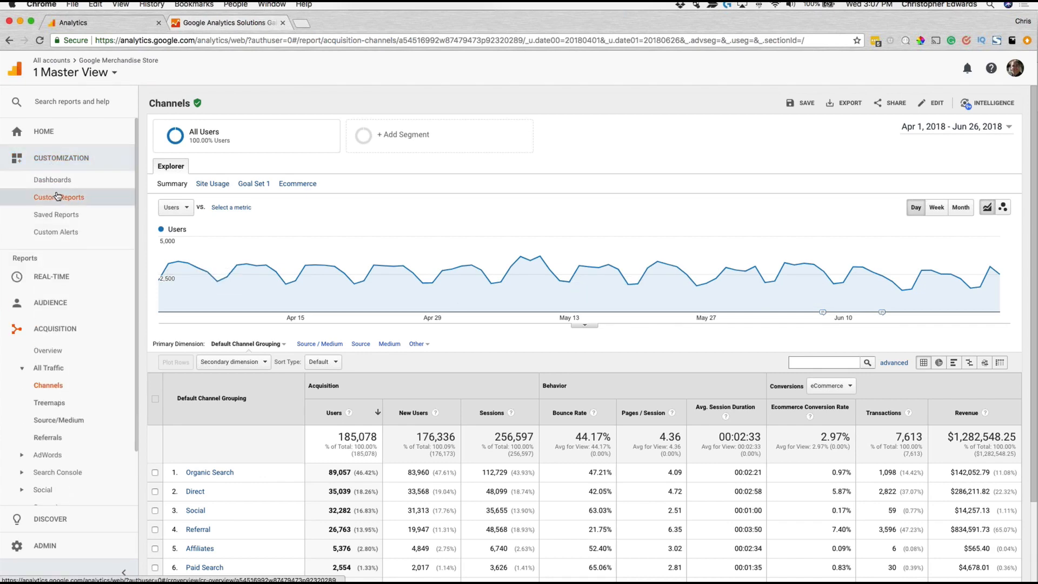
left_click(55, 197)
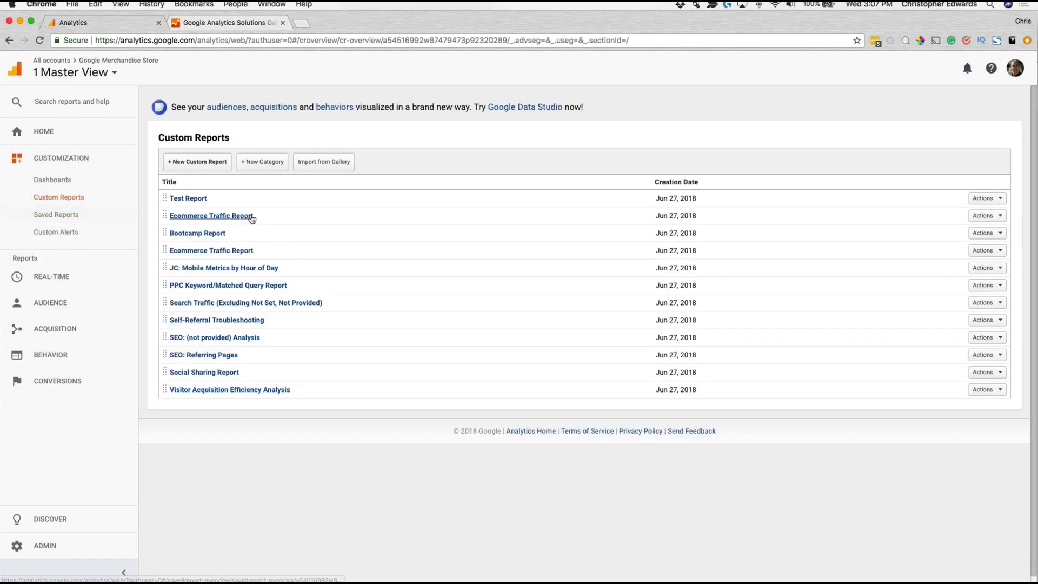
left_click(199, 200)
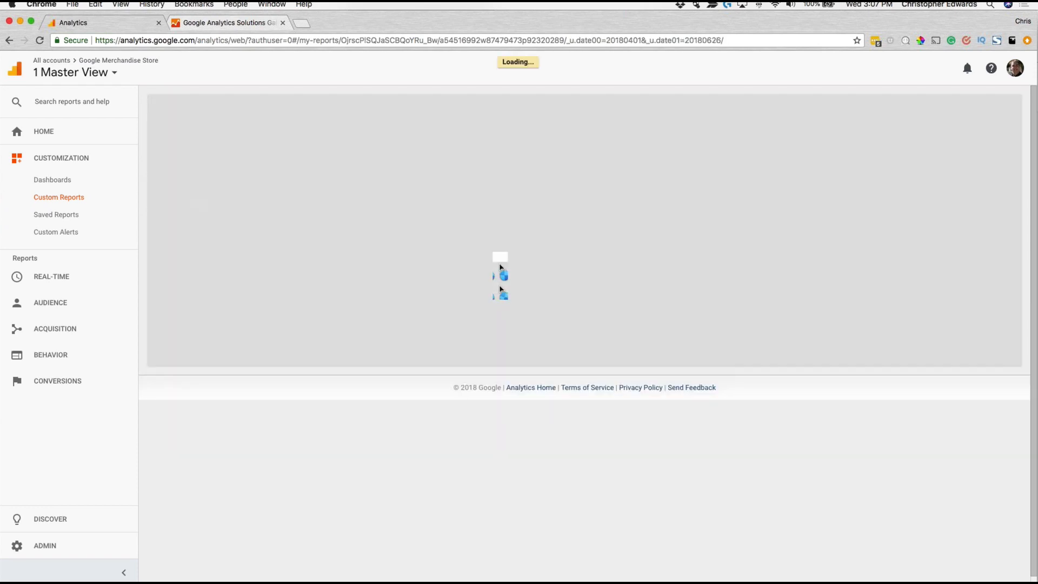
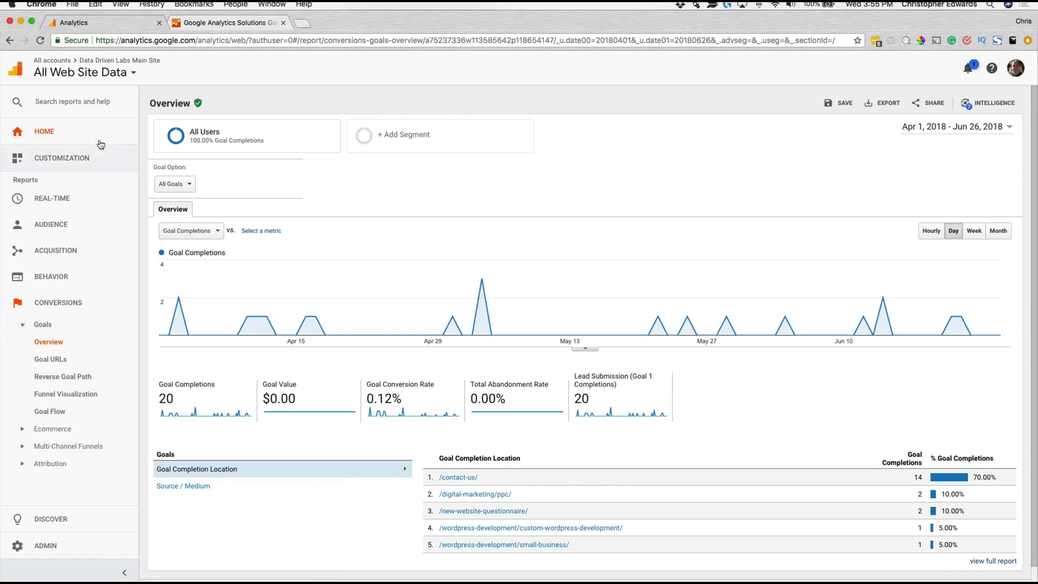
Step: Open the goals list in the admin settings for the All Web Site Data view
left_click(75, 543)
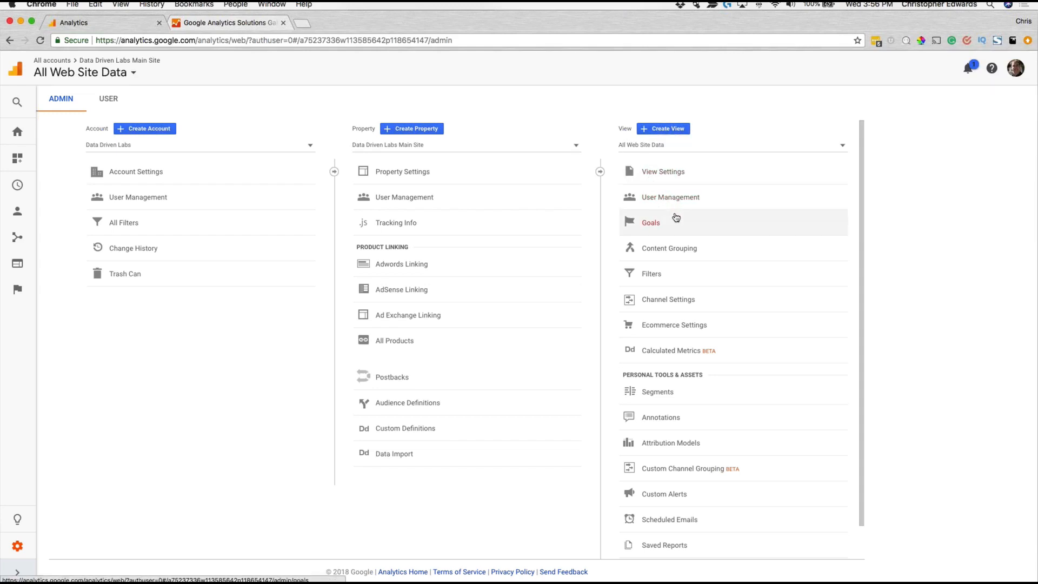
left_click(666, 147)
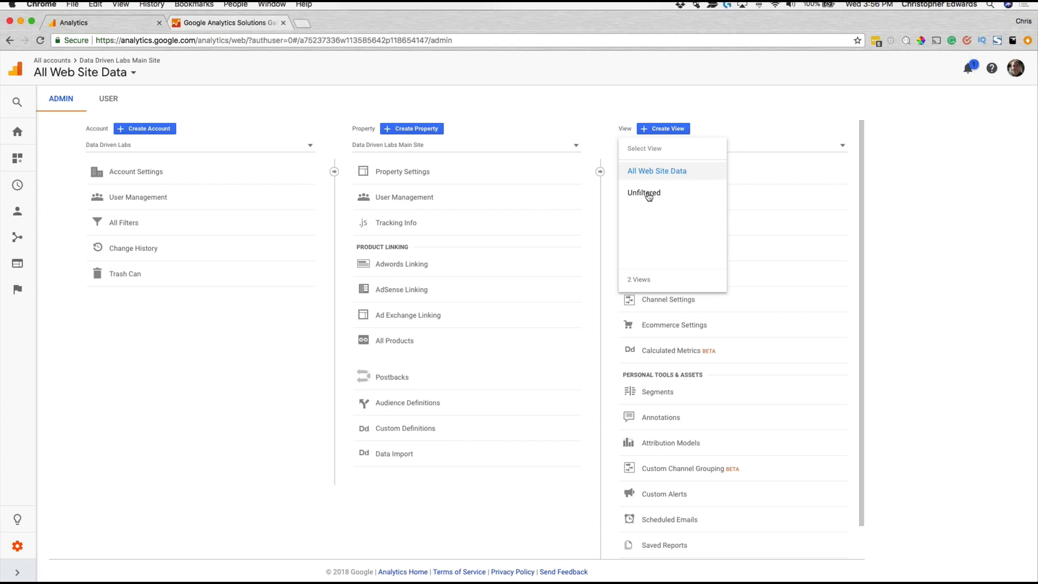
left_click(670, 170)
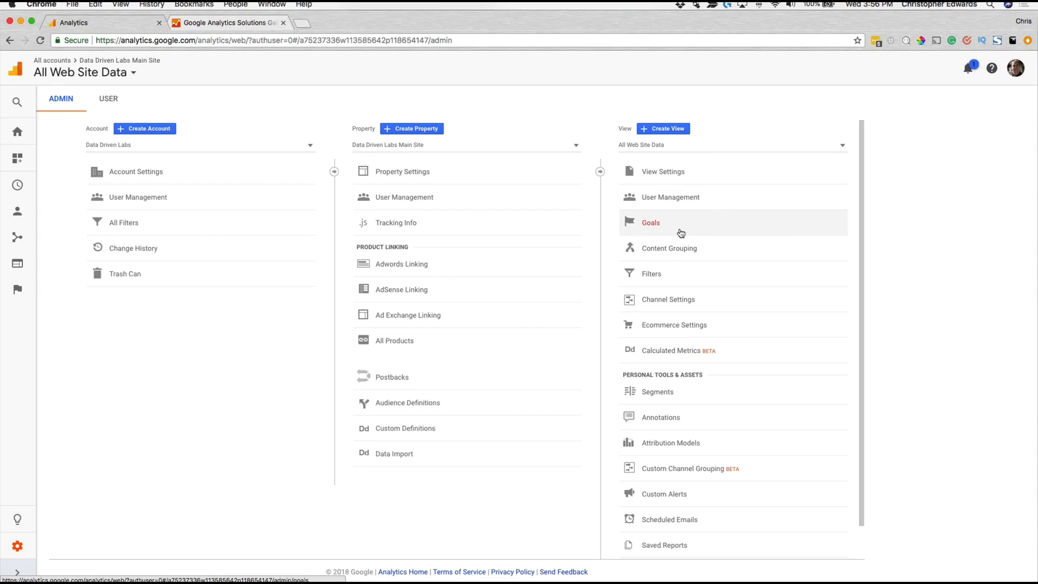
left_click(660, 227)
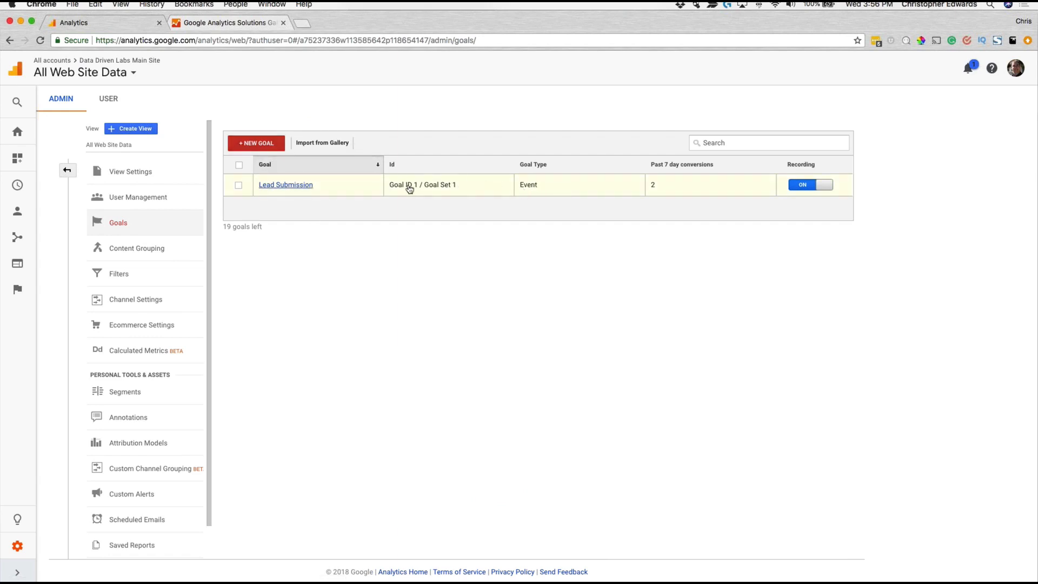
Step: Start a new goal, review the available templates, and choose the Custom setup instead
left_click(269, 145)
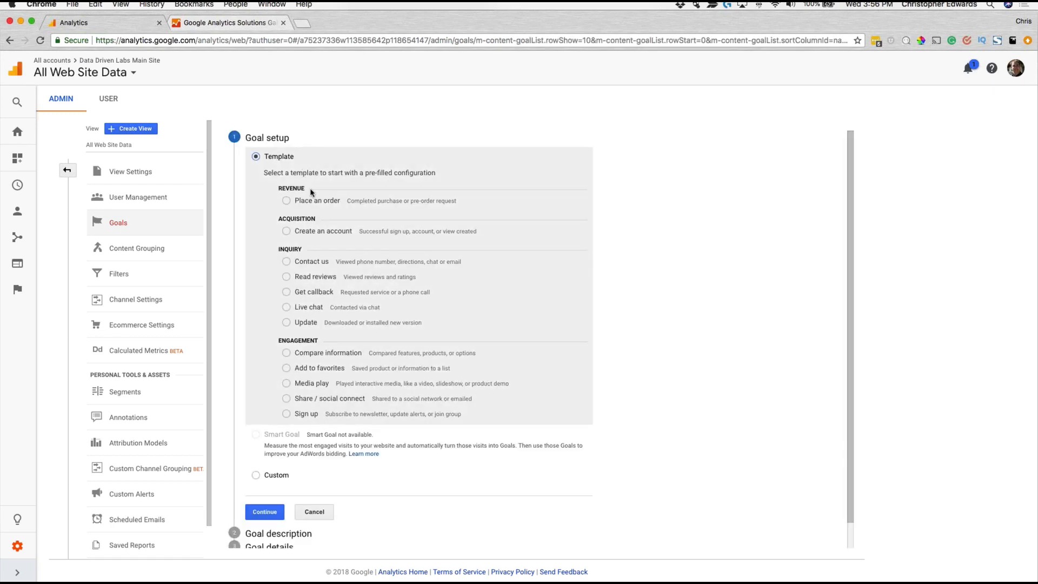
scroll(344, 262, "down", 1)
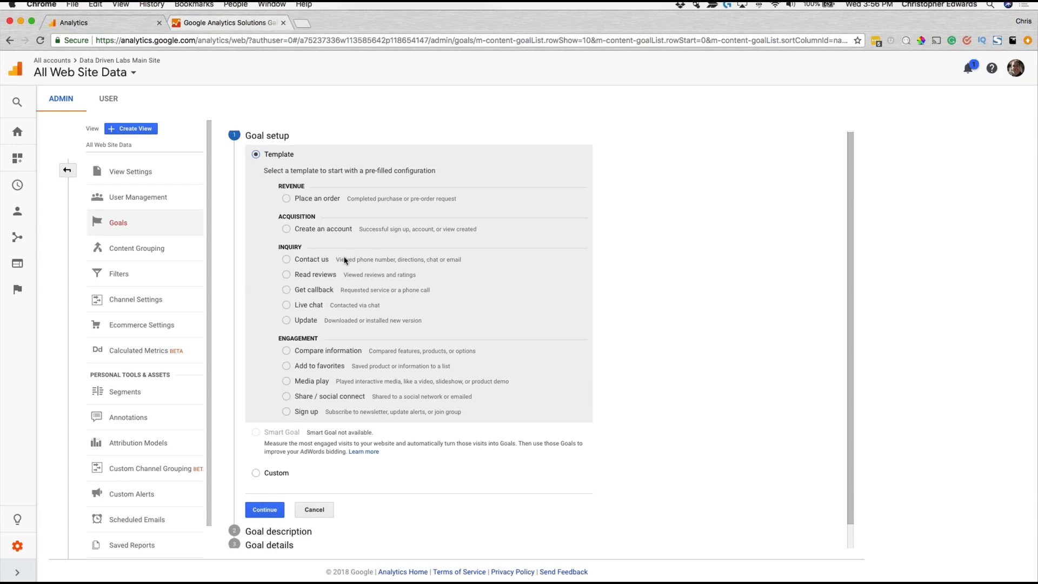
scroll(344, 259, "down", 2)
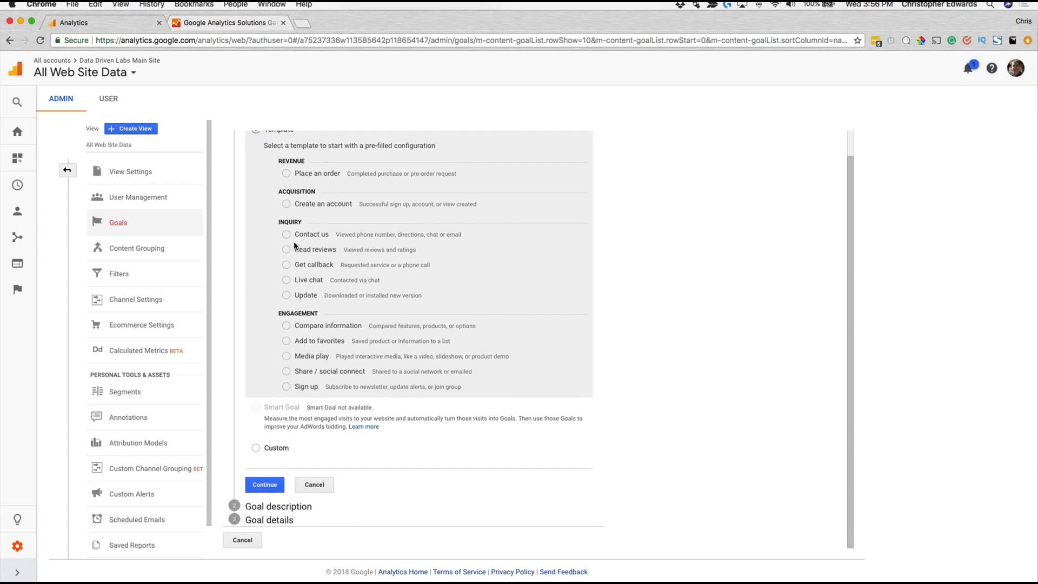
left_click(255, 448)
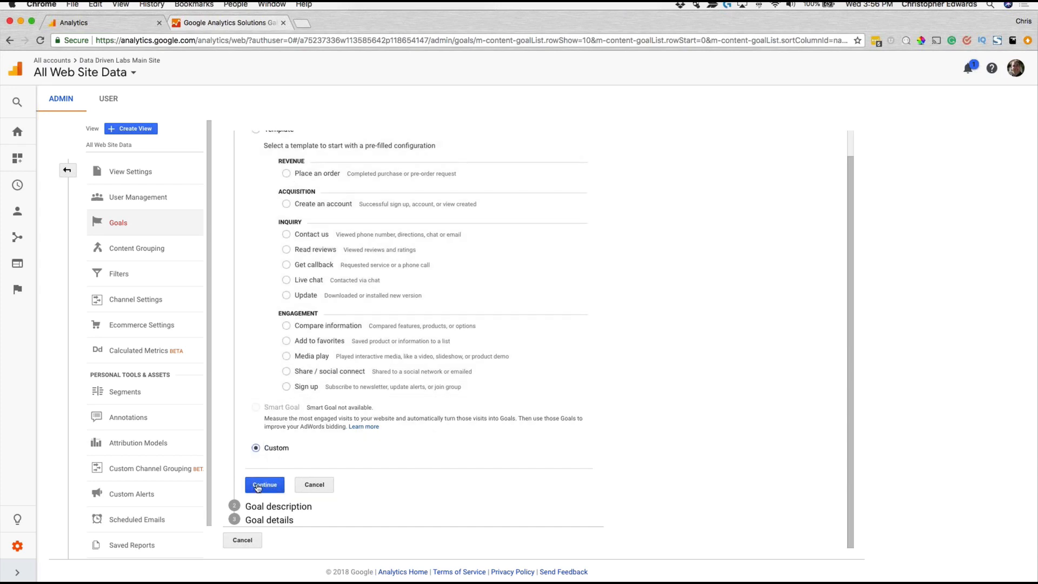
left_click(264, 484)
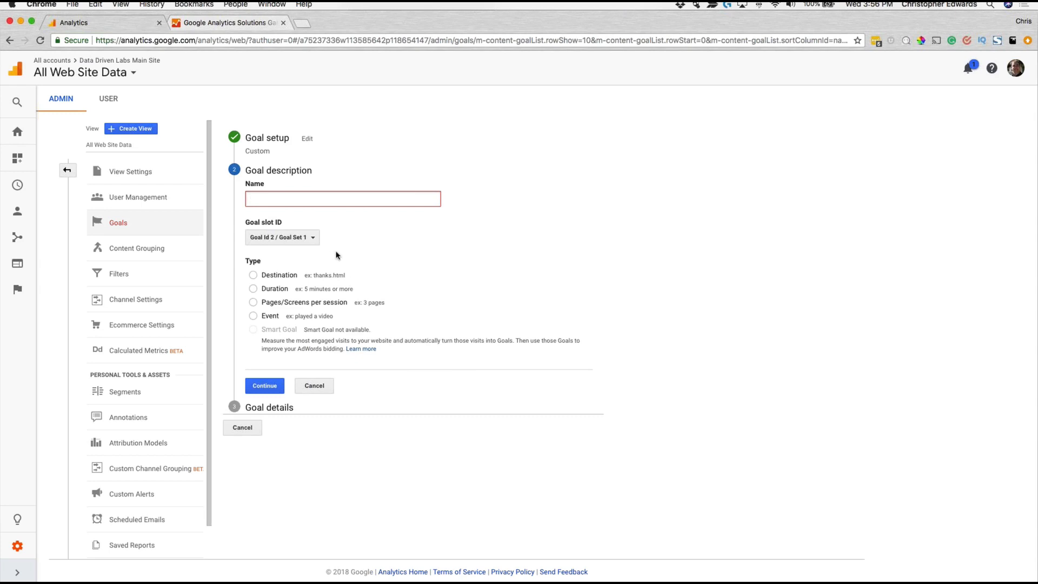
Step: Name the goal "Test Goal" and assign it to the slot Goal Id 20 / Goal Set 4
type("Test Goal")
left_click(283, 238)
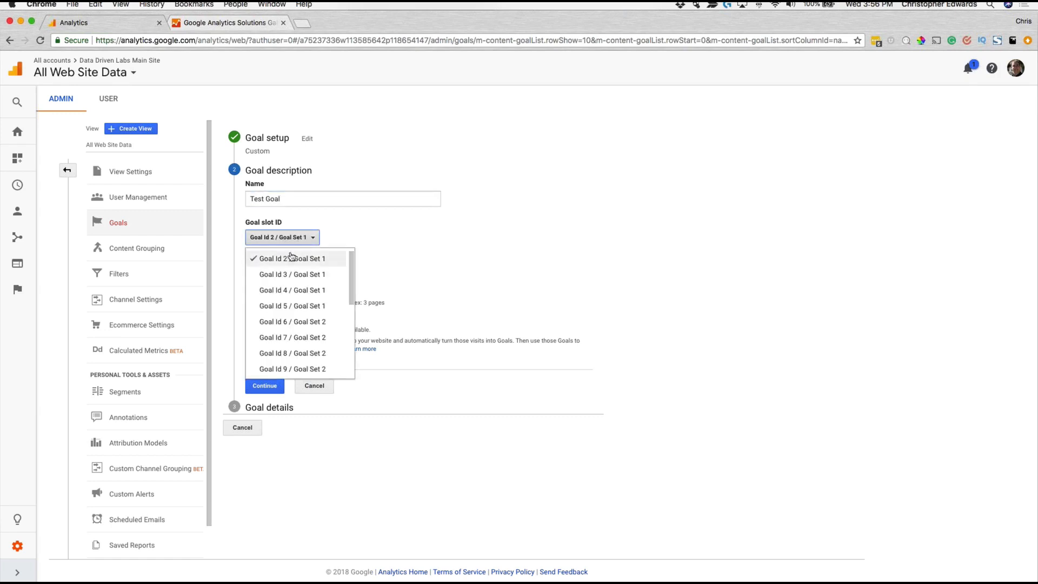
left_click_drag(352, 277, 355, 365)
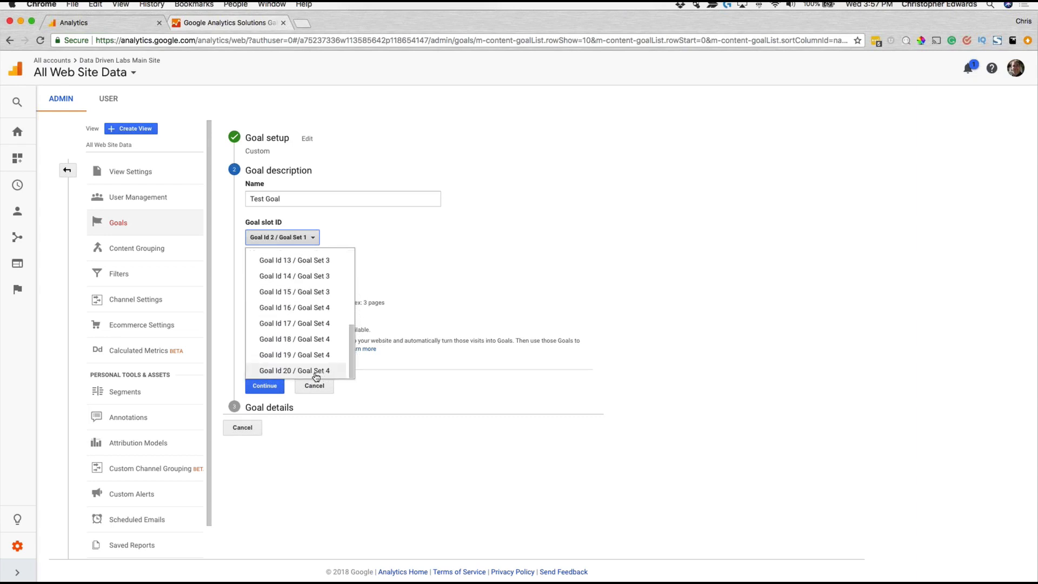
left_click(315, 372)
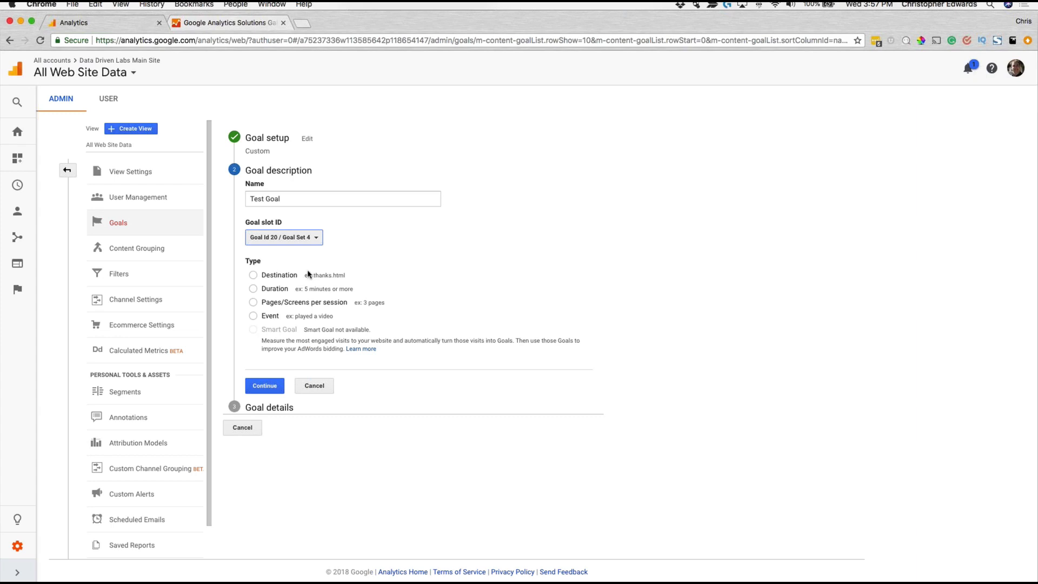
Step: Try out the available goal types, settle on Destination, and continue to the goal details
left_click(276, 275)
left_click(274, 289)
left_click(280, 306)
left_click(276, 315)
left_click(273, 276)
left_click(265, 386)
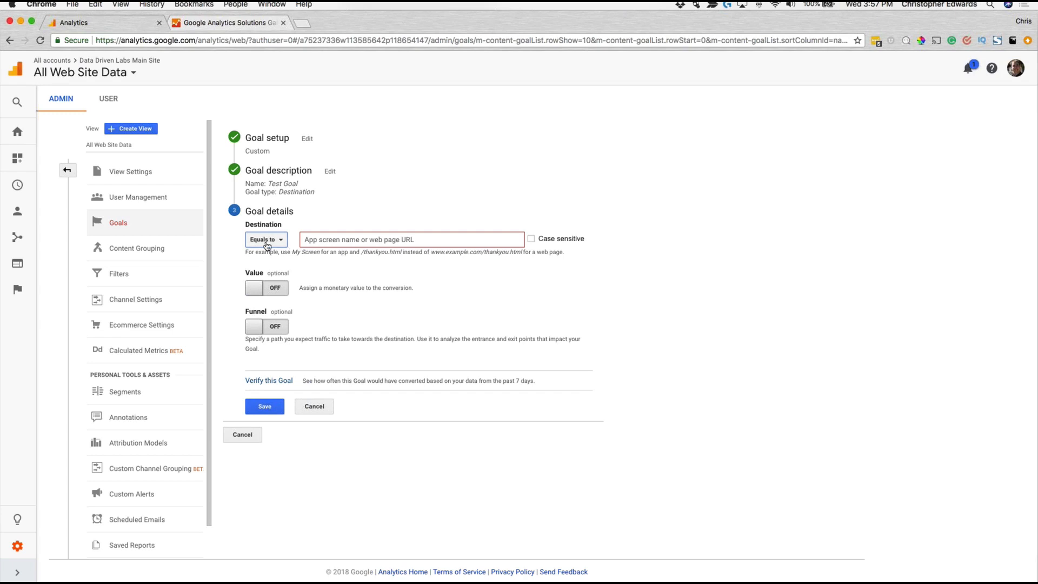
Step: Set the goal's destination to equal /products/seo/ and verify the goal against past data
left_click(340, 240)
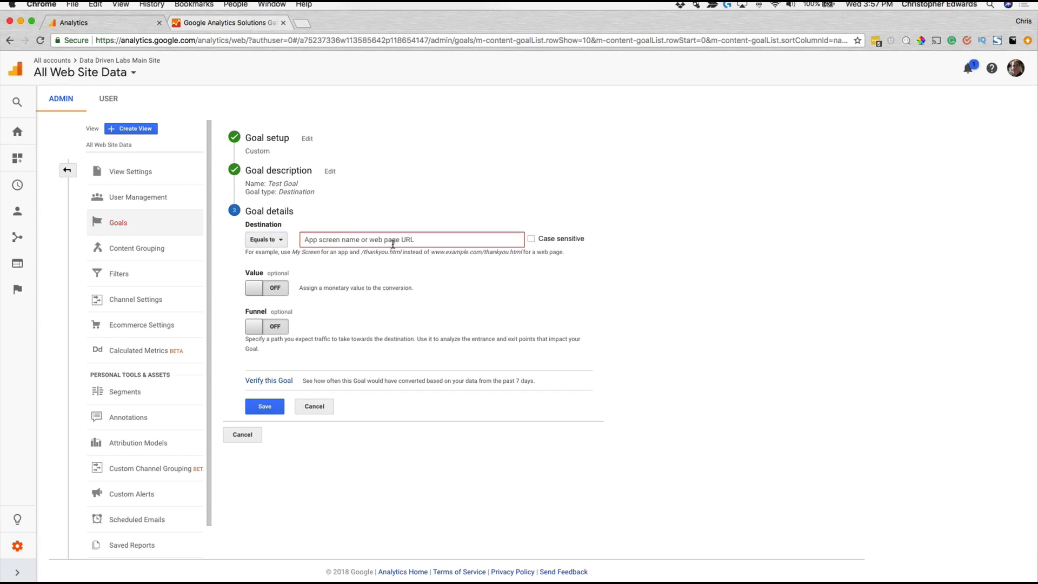
type("/")
key("BackSpace")
key("BackSpace")
key("BackSpace")
key("BackSpace")
key("BackSpace")
type("con")
key("BackSpace")
key("BackSpace")
key("BackSpace")
type("/")
type("products")
left_click(304, 240)
type("/seo/")
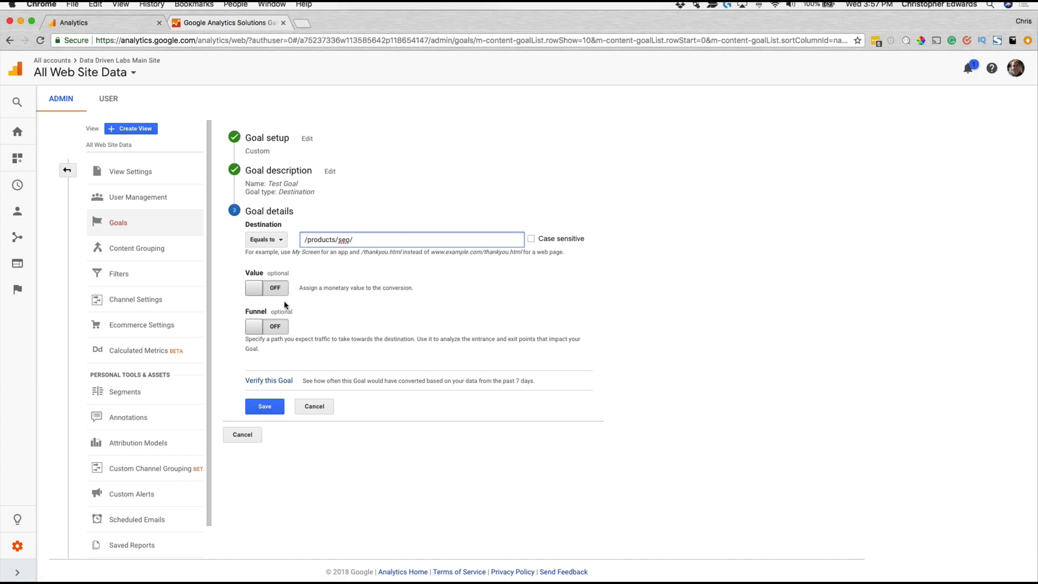
left_click(277, 382)
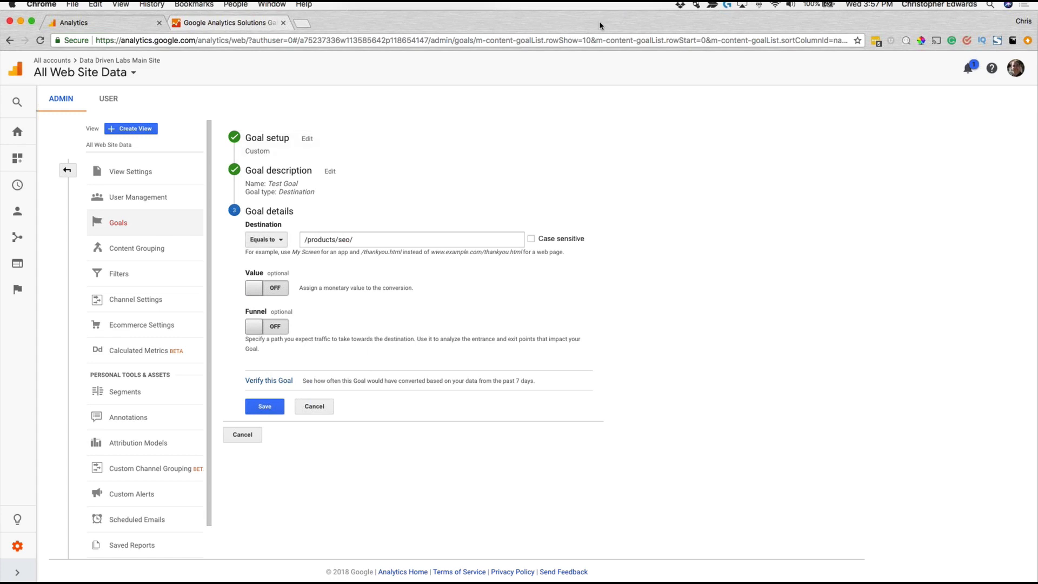
Step: Open datadrivenlabs.io in a new browser tab and go to its Support & Maintenance page
left_click(301, 22)
type("data")
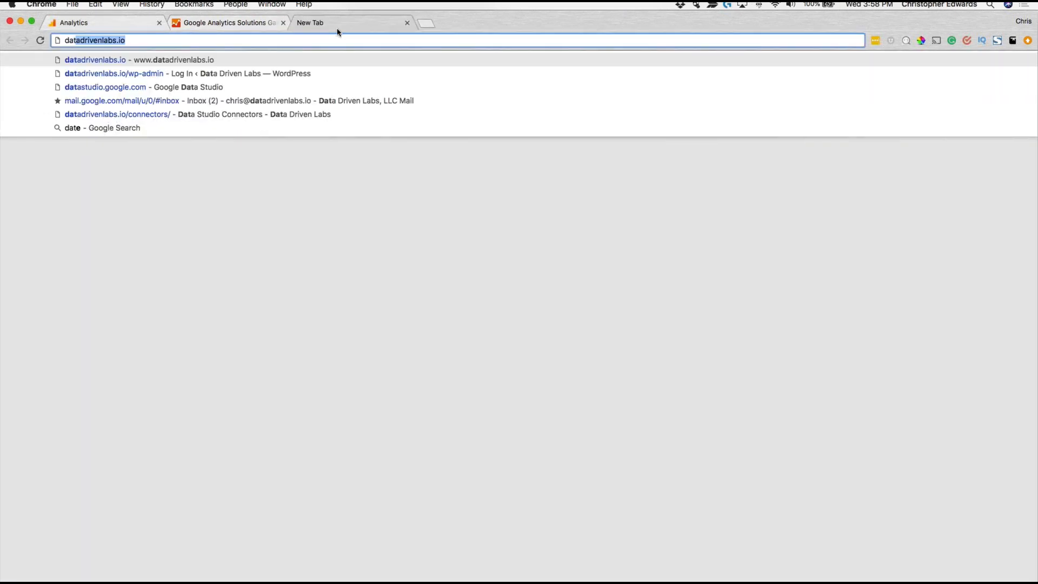
key("Return")
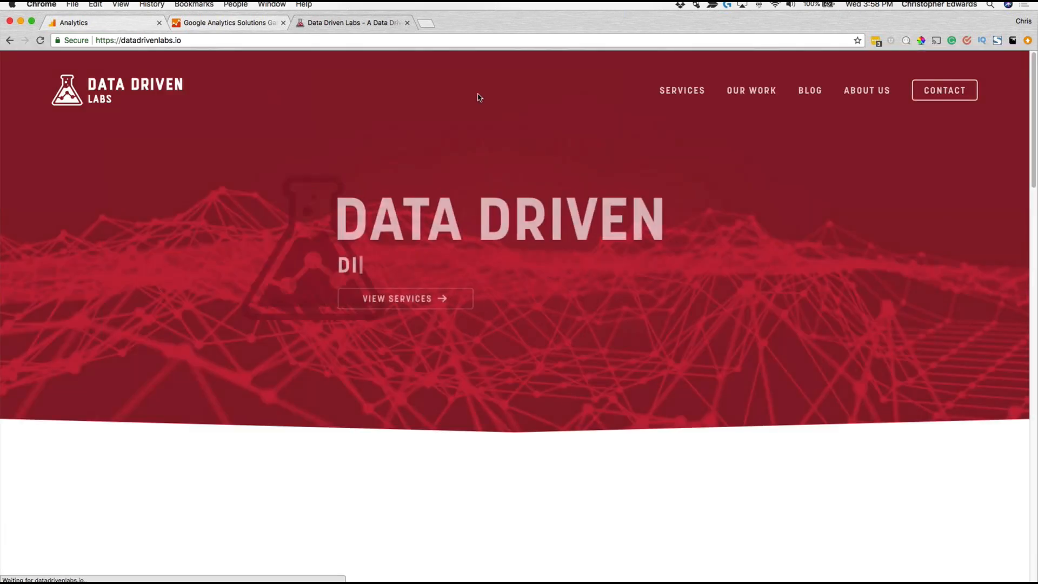
mouse_move(661, 90)
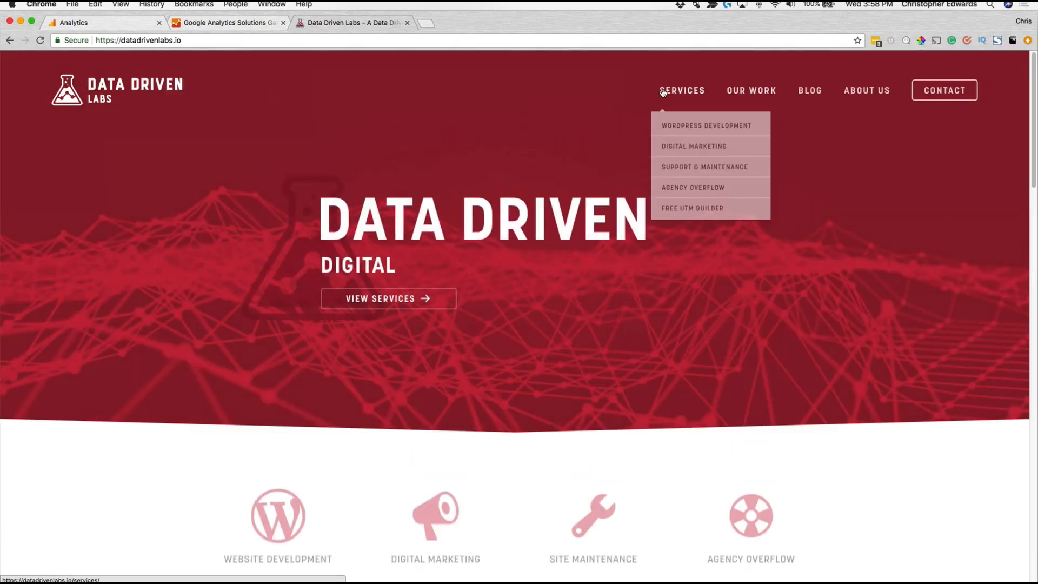
left_click(701, 170)
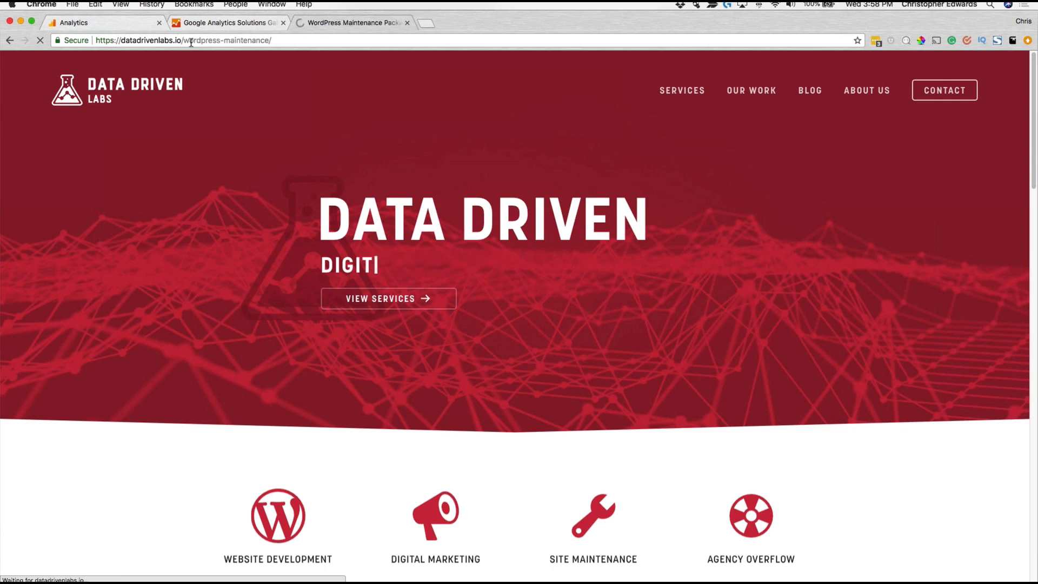
Step: Copy the page's path from its URL, make /wordpress-maintenance/ the goal's destination in Analytics, and verify the goal
left_click(190, 44)
right_click(196, 41)
left_click(212, 50)
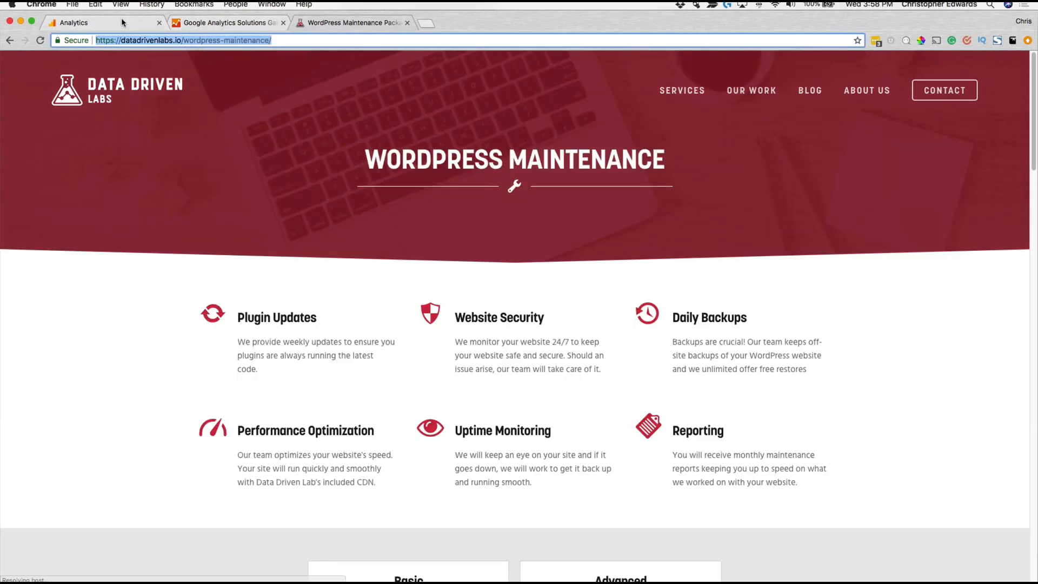
left_click_drag(272, 40, 183, 42)
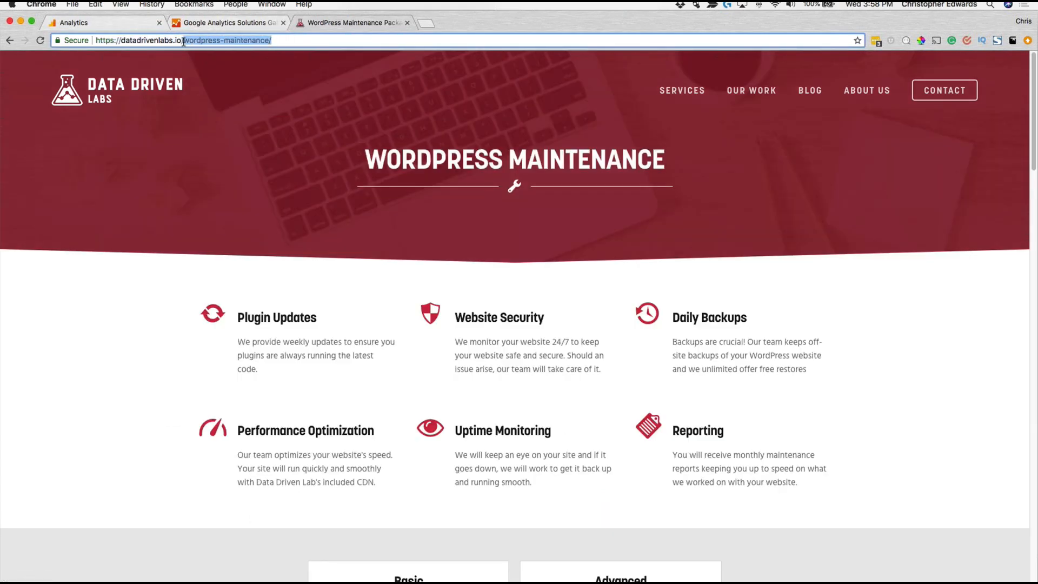
left_click(120, 19)
left_click_drag(361, 239, 274, 240)
type("/wordpress-maintenance/")
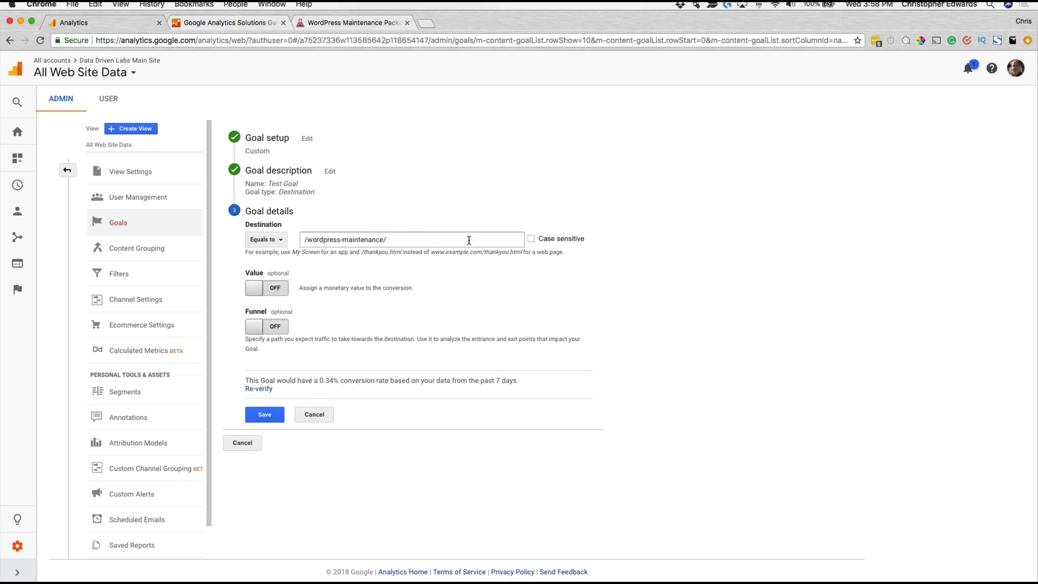
Step: Toggle the goal's monetary value on and off, and enable the funnel with a first step "Homepage" at page /
left_click(255, 291)
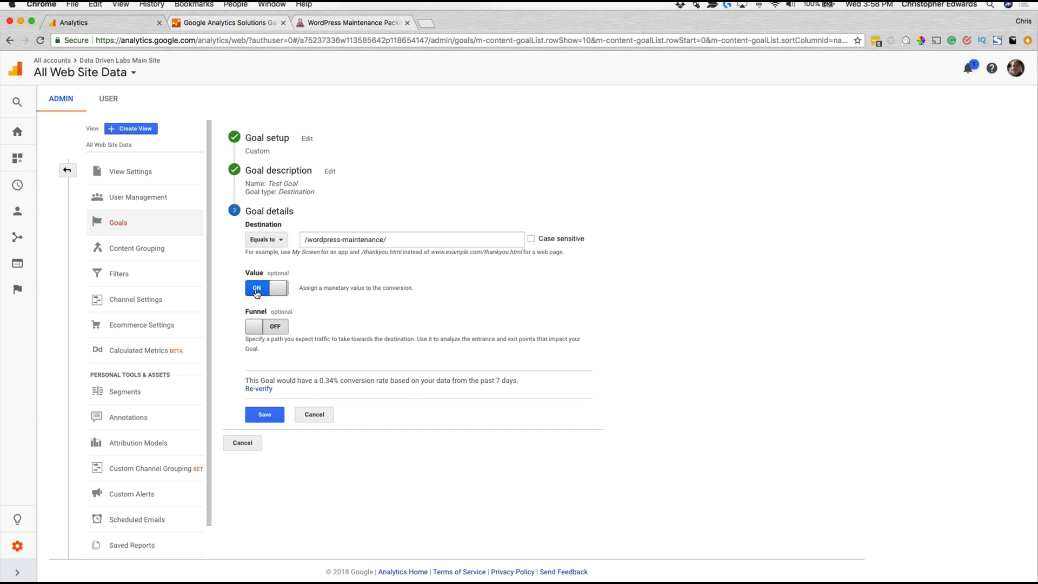
left_click(257, 292)
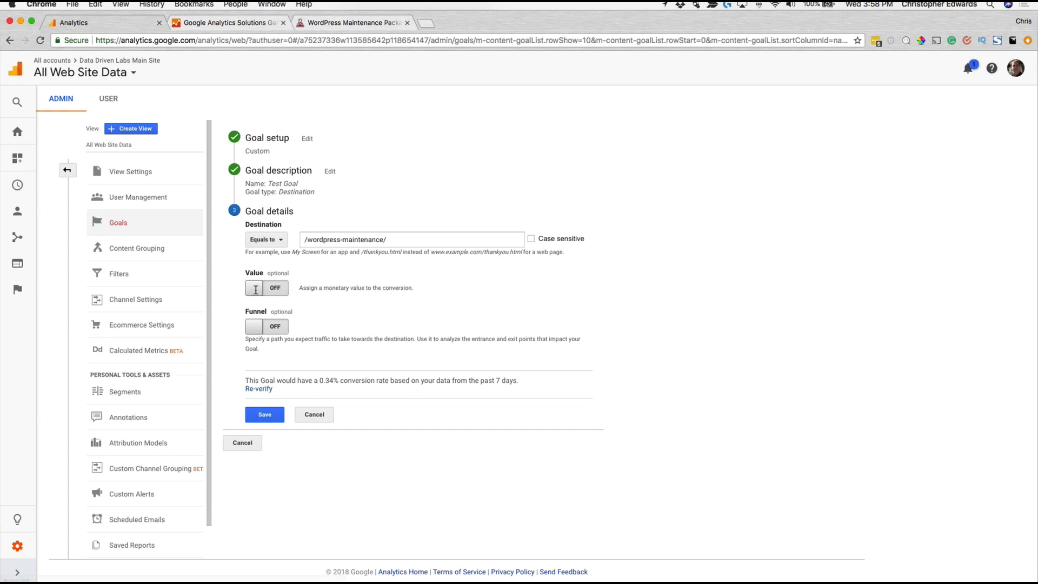
left_click(267, 327)
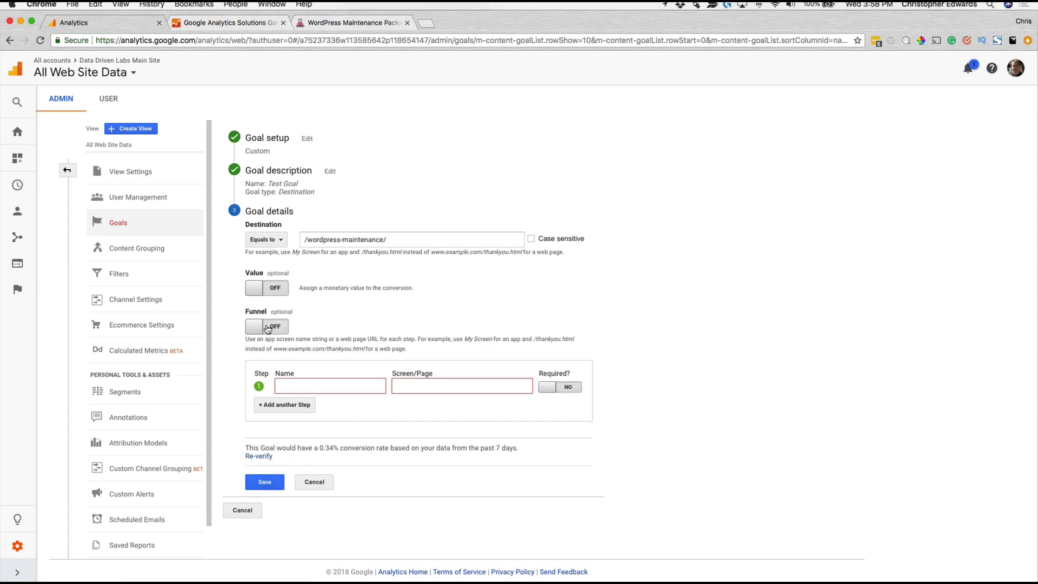
left_click(345, 385)
type("Homepage")
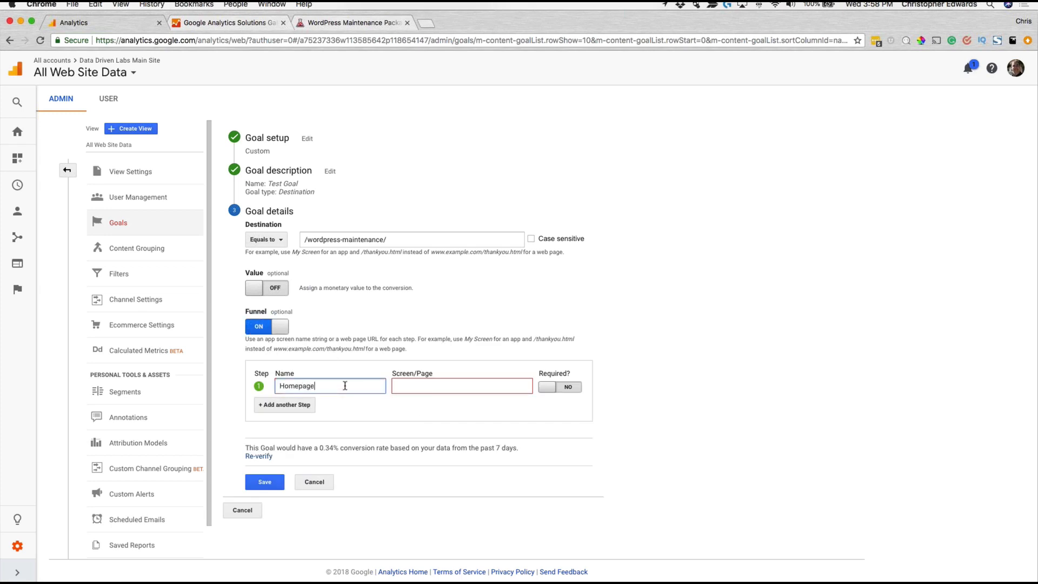
left_click(414, 394)
type("/")
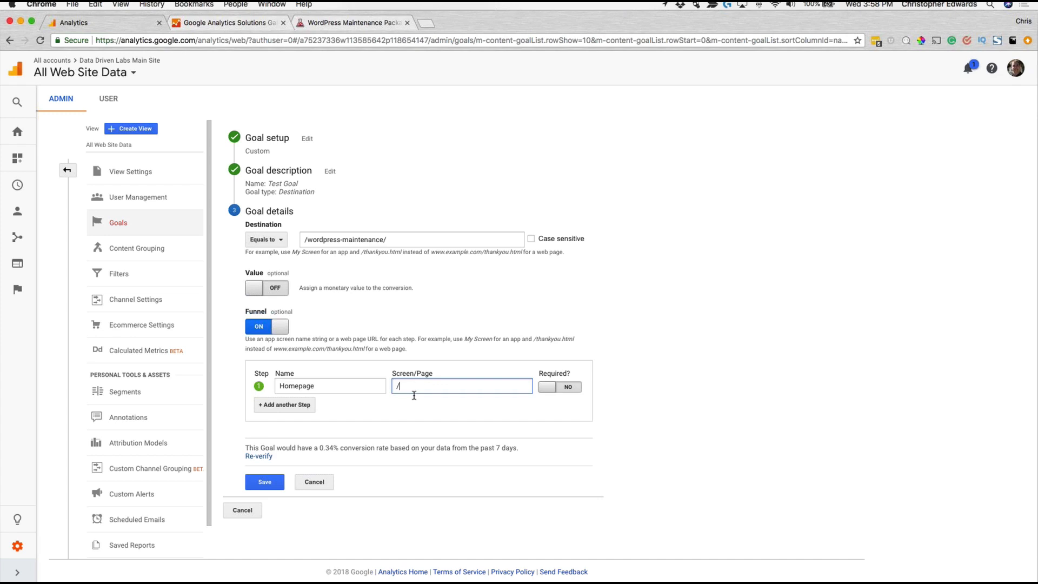
Step: Add a second funnel step "Second Page" at /step2/ and turn the funnel off
left_click(285, 406)
left_click(315, 404)
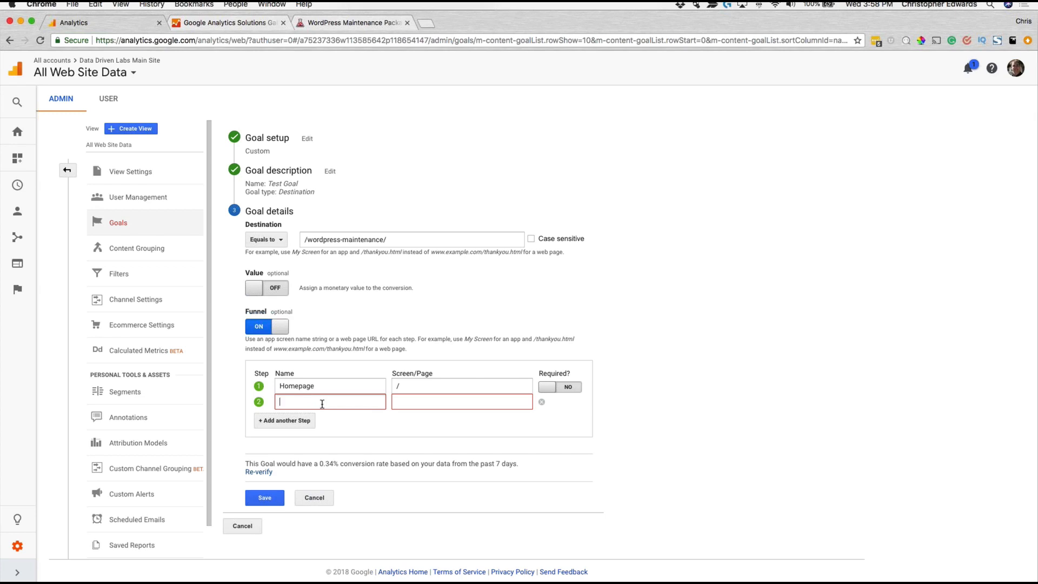
type("Second Page")
left_click(436, 400)
type("/step2/")
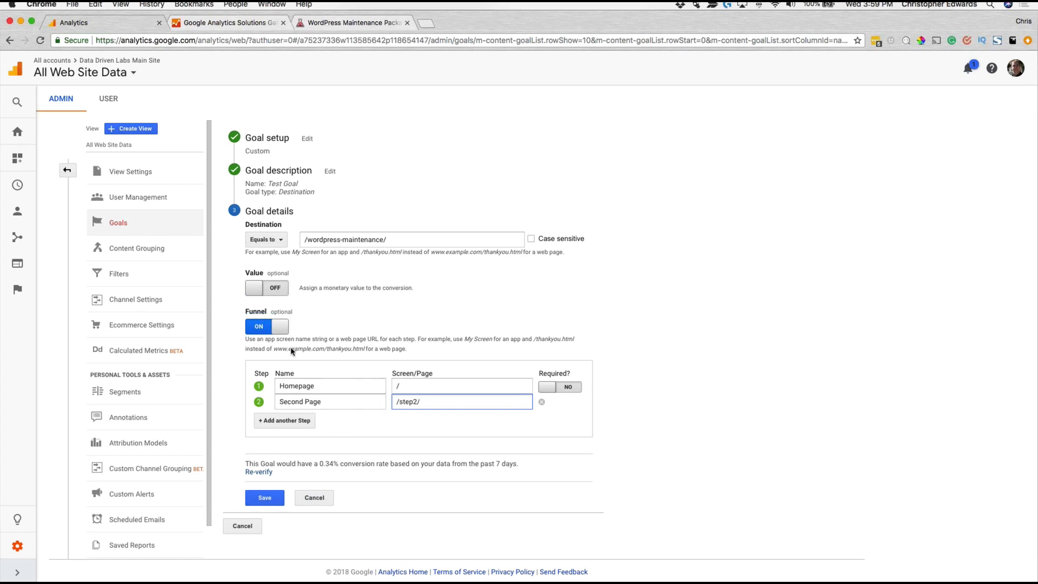
left_click(266, 327)
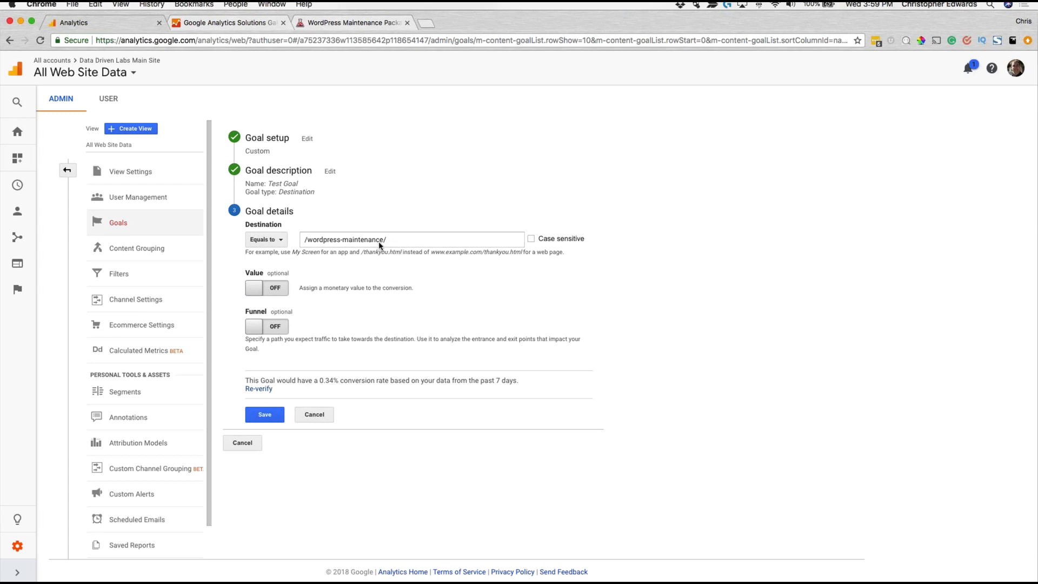
Step: Edit the goal description to change the type to Event and continue to the event conditions
left_click(330, 171)
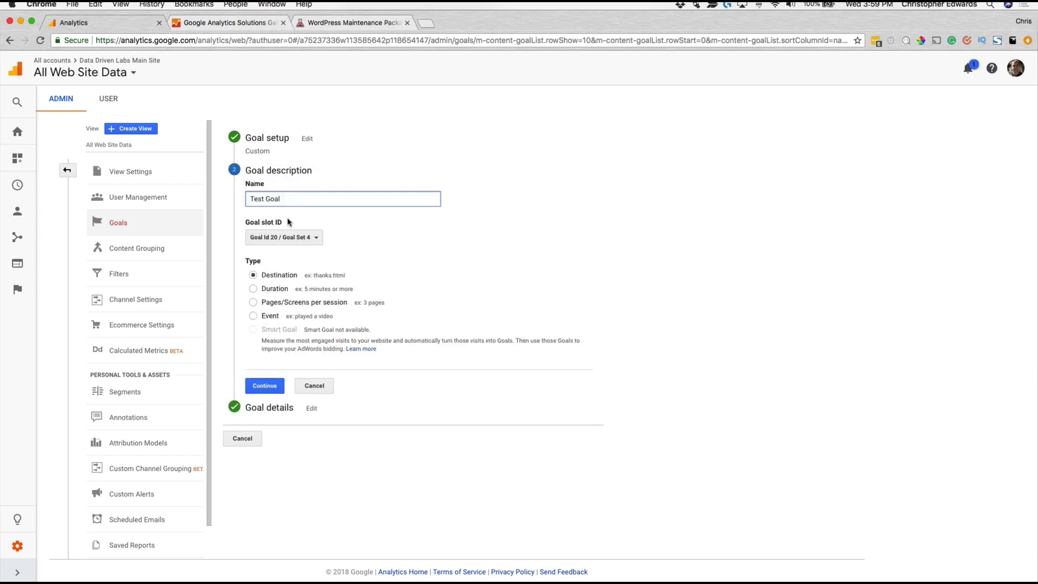
left_click(253, 316)
left_click(270, 389)
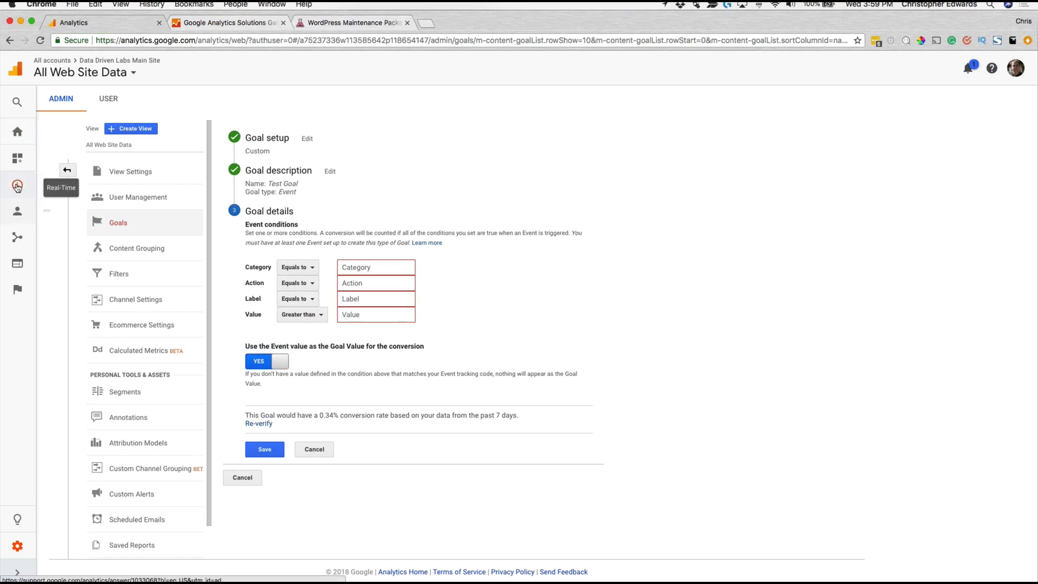
Step: Open the Behavior section's Events Overview report in a separate browser tab and switch to it
left_click(16, 263)
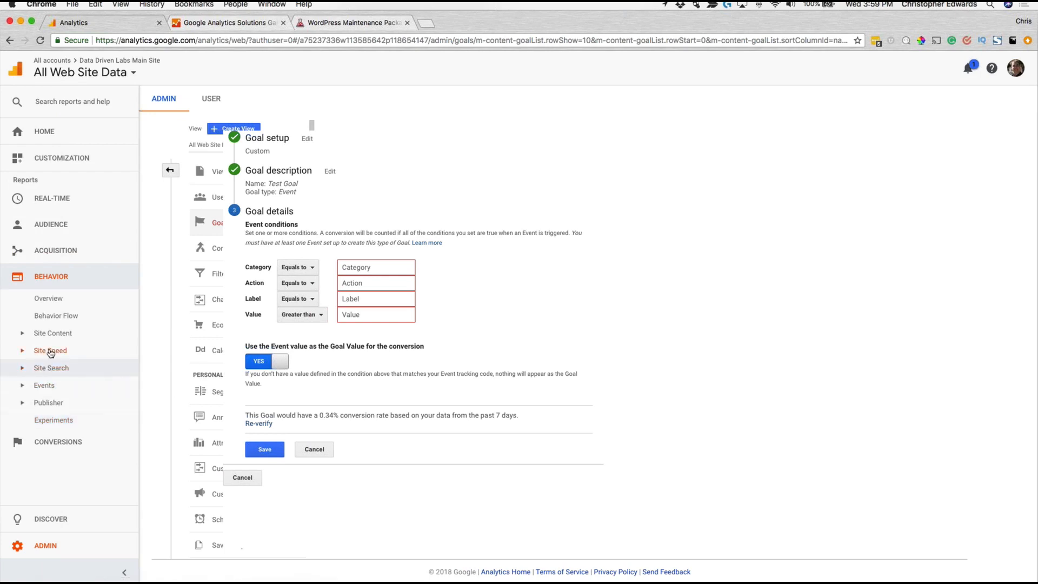
left_click(48, 385)
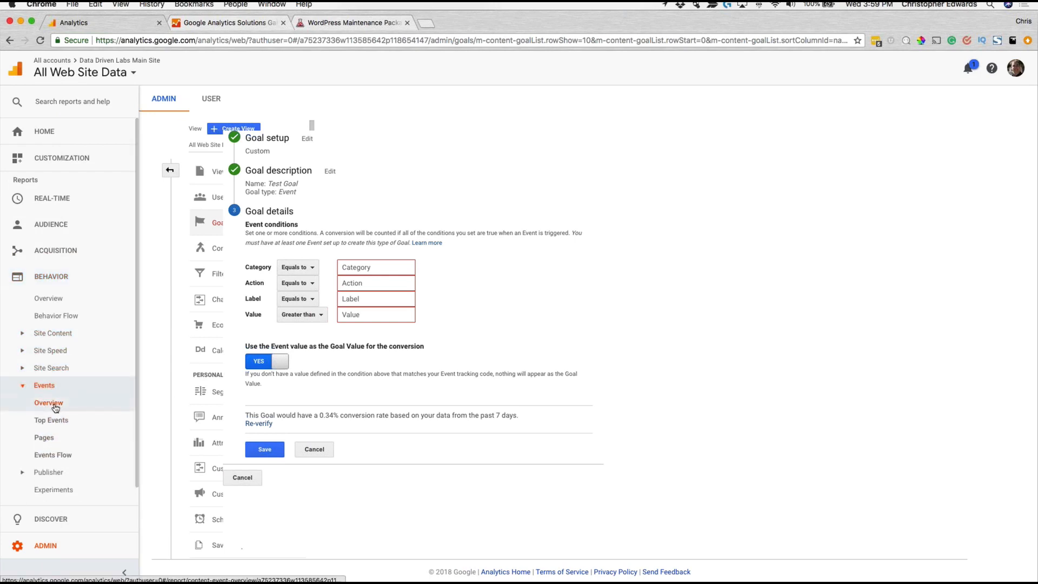
left_click(55, 408, "super")
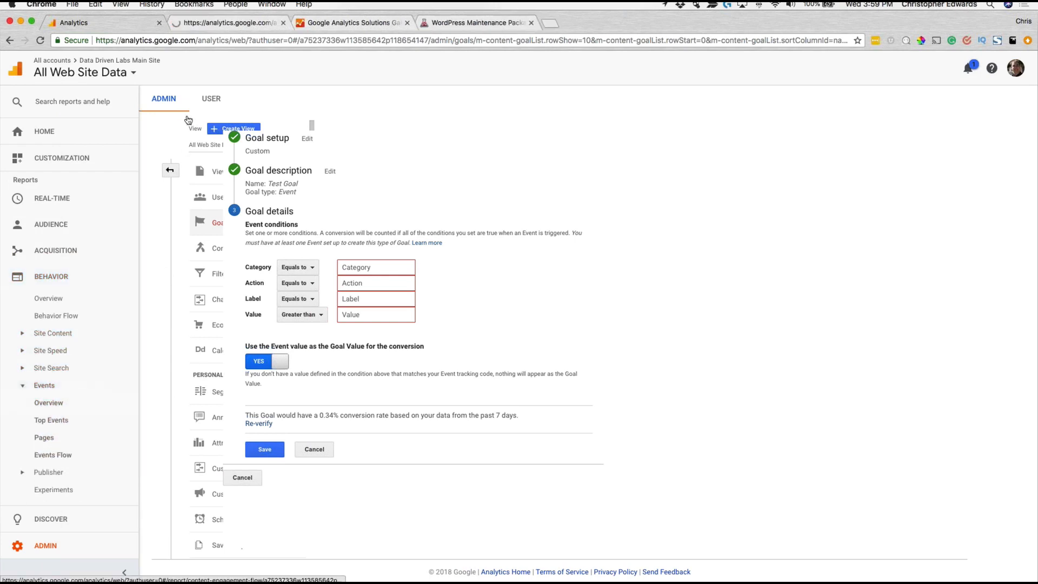
left_click(219, 25)
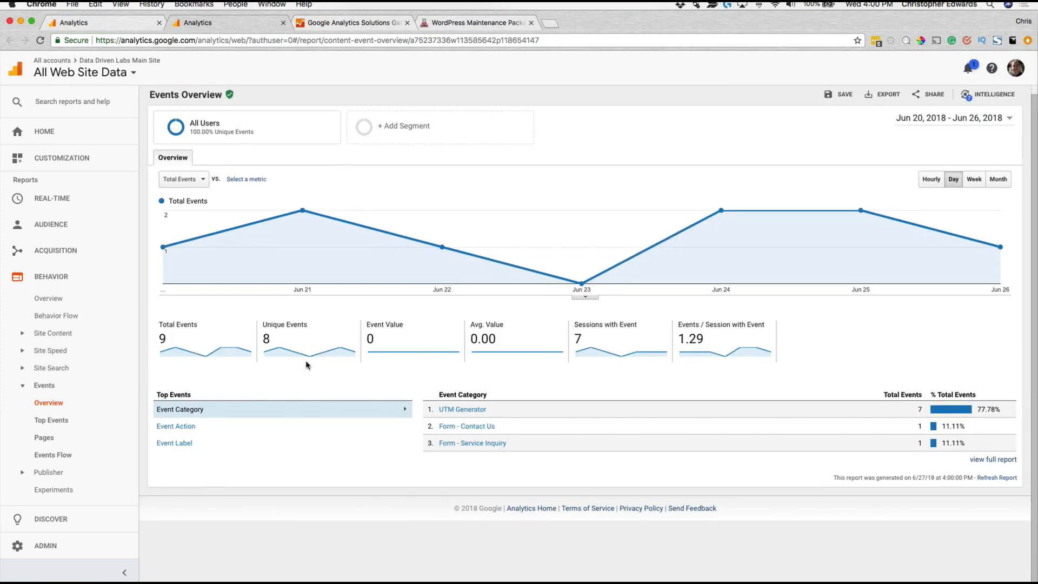
Step: Copy the event category UTM Generator from the Events Overview report and paste it as the goal's Category condition
left_click_drag(508, 412, 439, 413)
key("super+c")
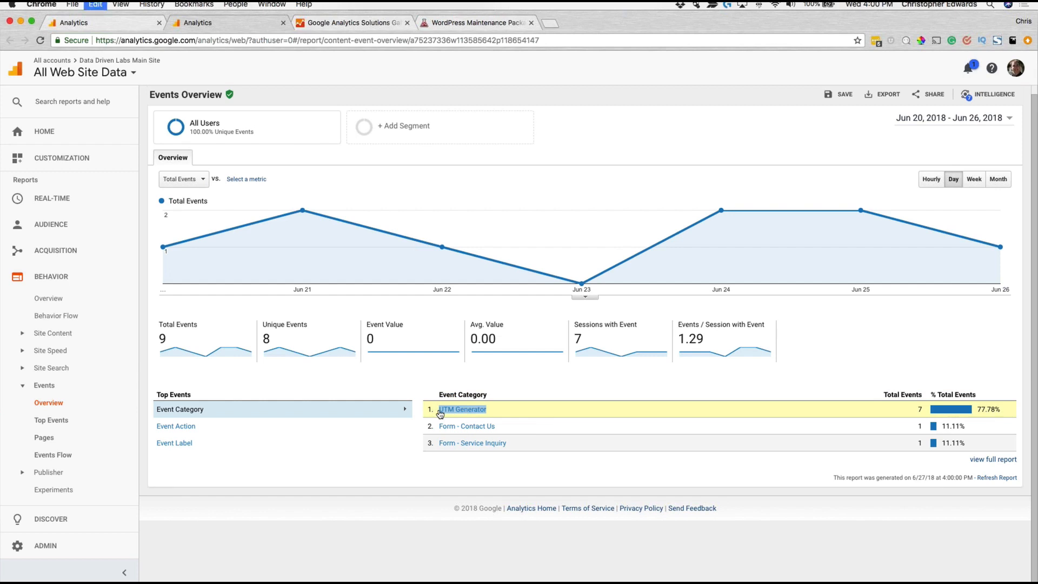
left_click(440, 414)
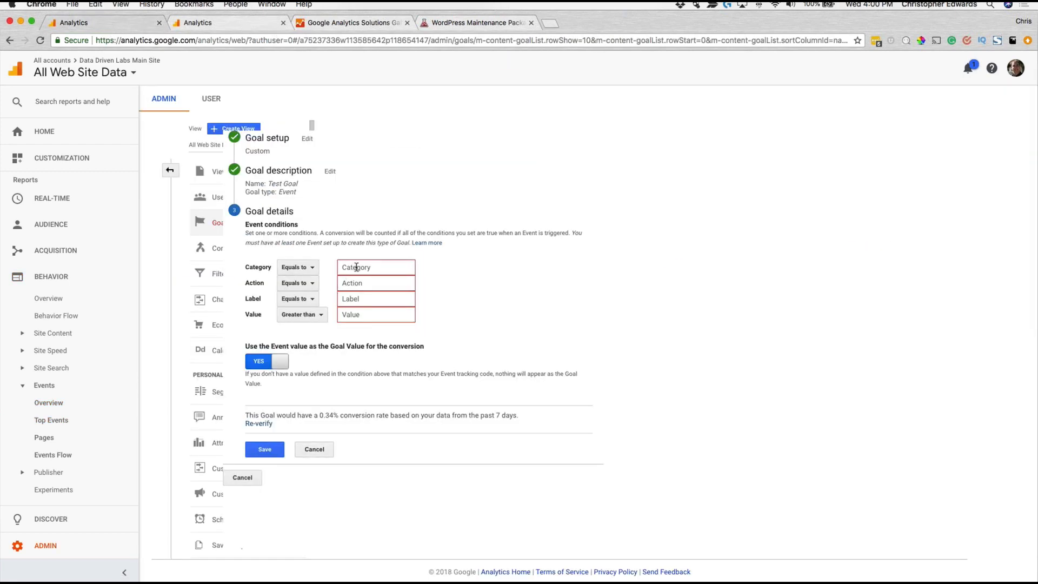
left_click(356, 267)
key("super+v")
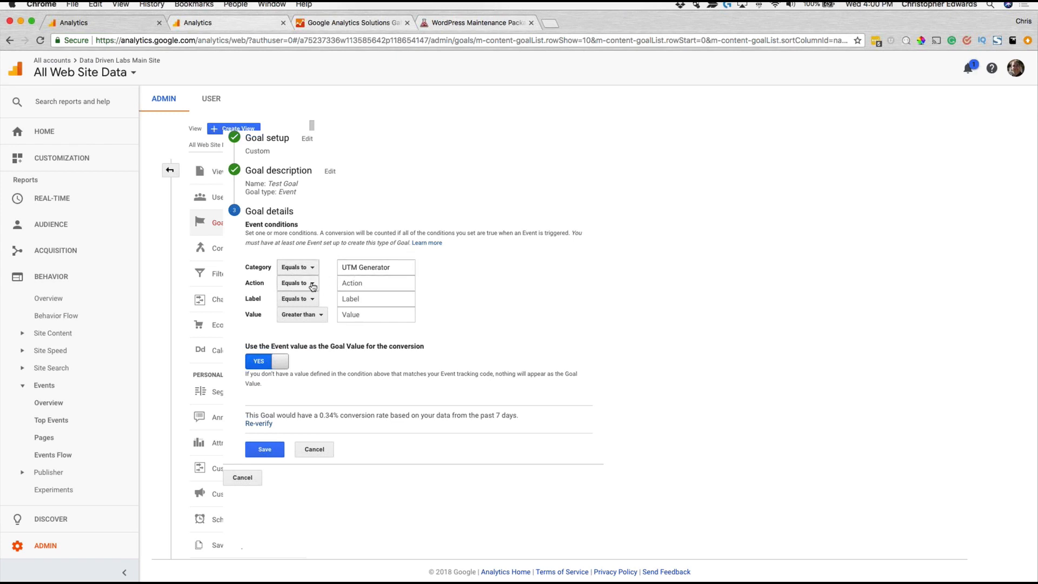
Step: Go through the goal's Category, Action, Label and Value conditions, and toggle the use of the event value as goal value off and on
left_click(351, 283)
left_click(353, 298)
left_click(352, 316)
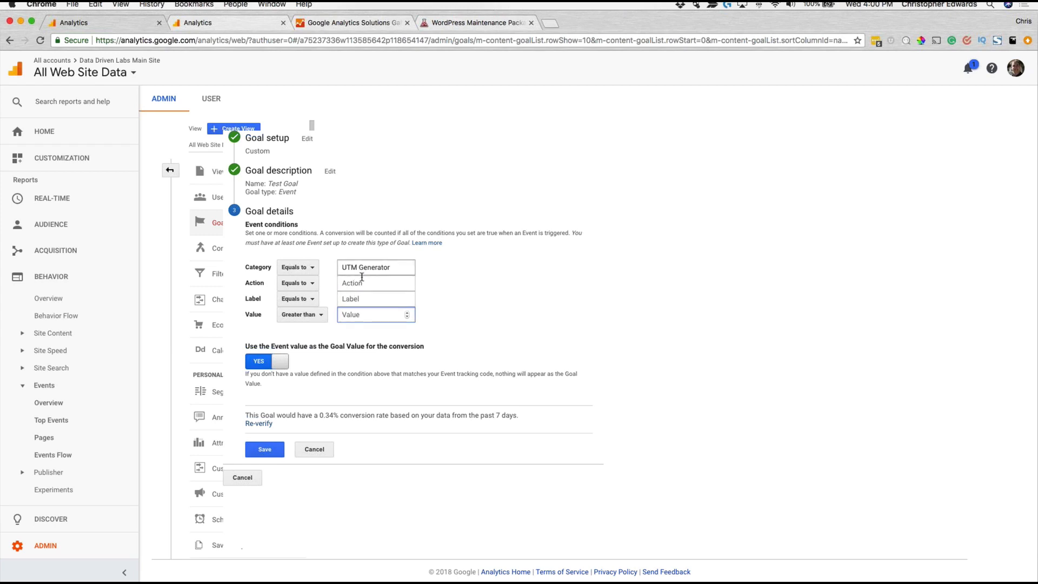
left_click_drag(402, 270, 333, 268)
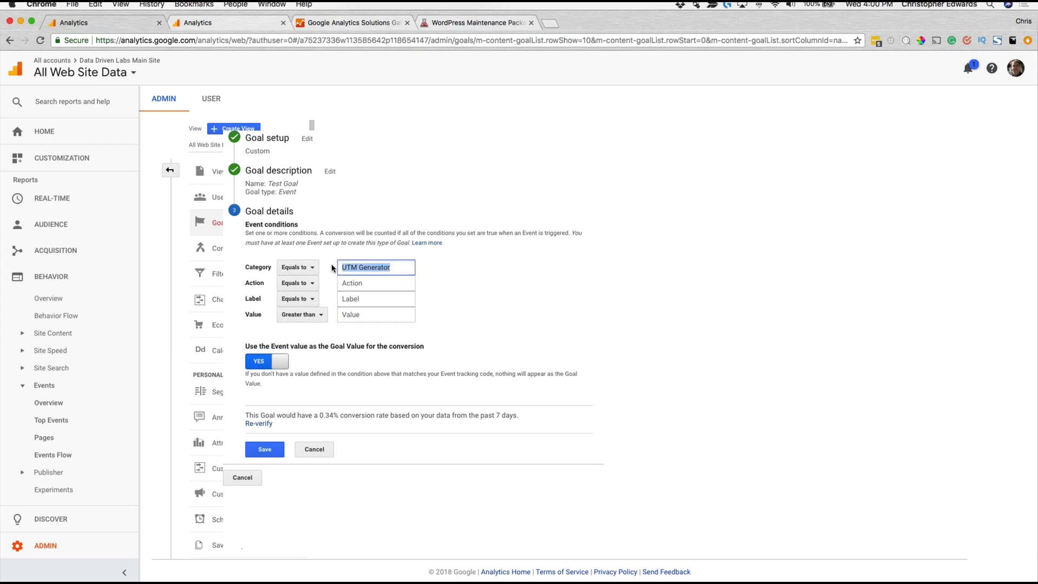
left_click(354, 301)
left_click(359, 283)
left_click(461, 282)
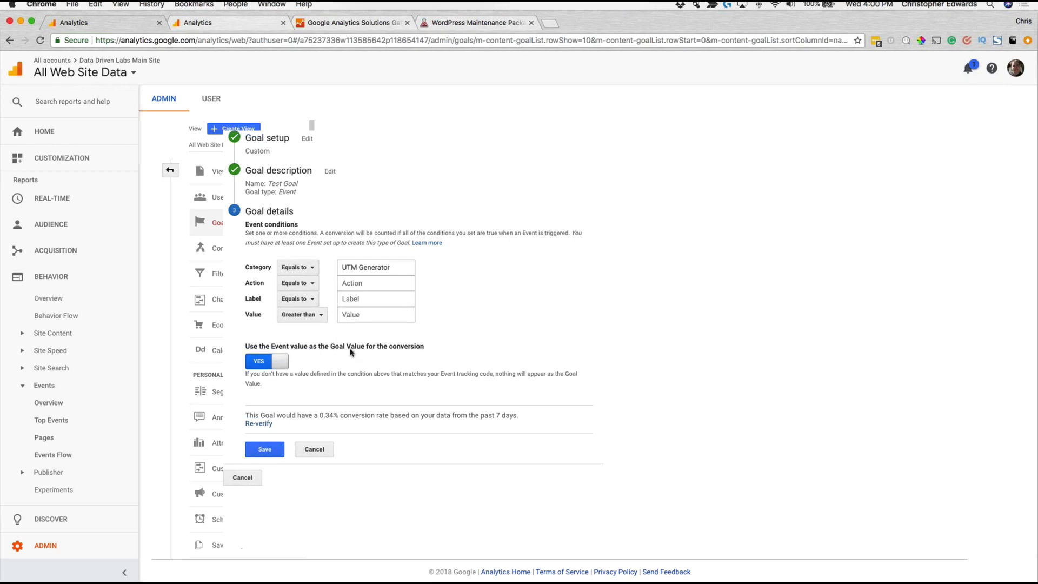
left_click(264, 366)
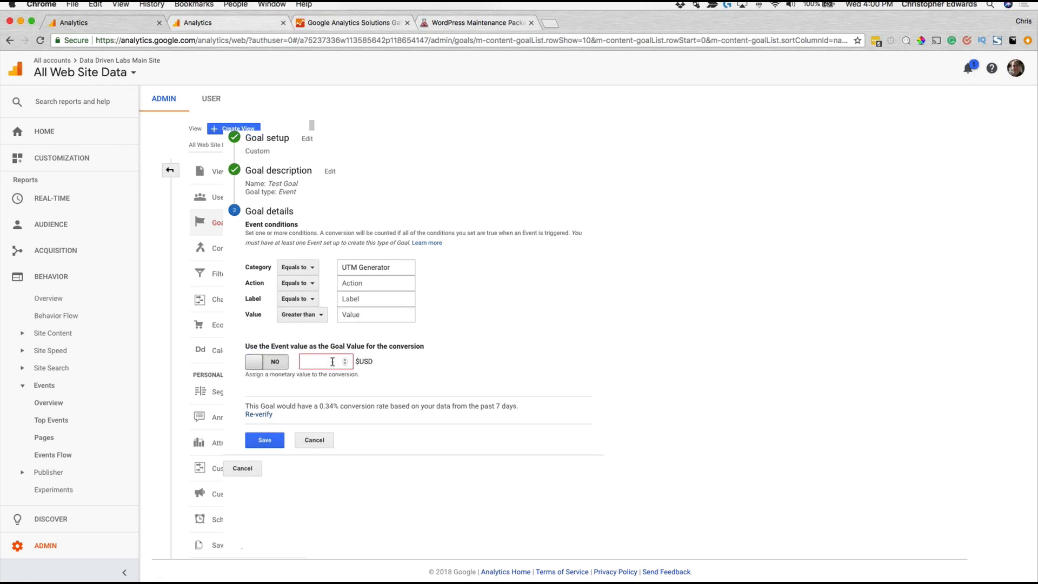
left_click(258, 366)
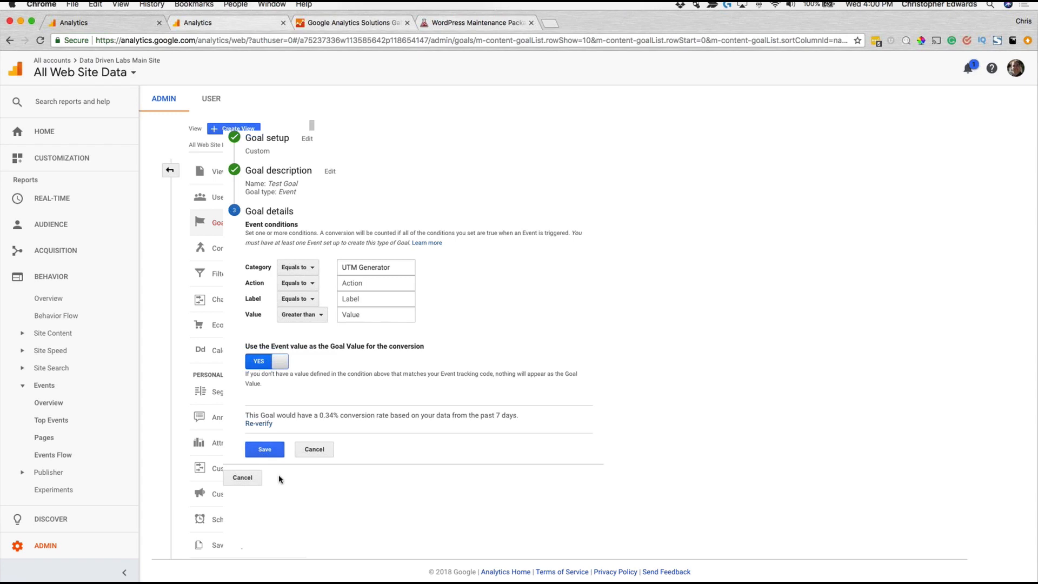
Step: Discard the unsaved Test Goal by cancelling its details, description and setup, returning to the goals list
left_click(318, 455)
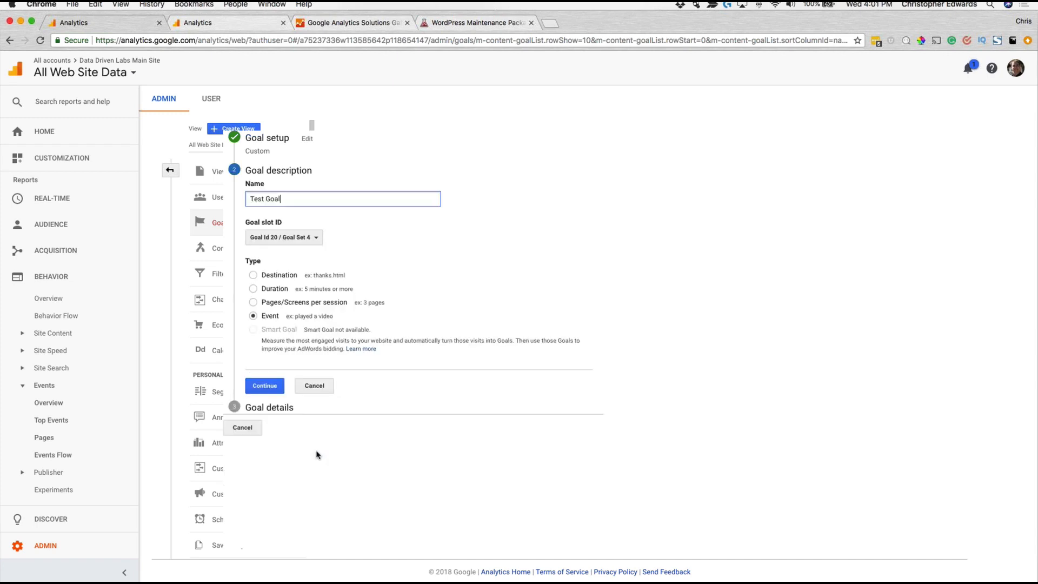
left_click(316, 387)
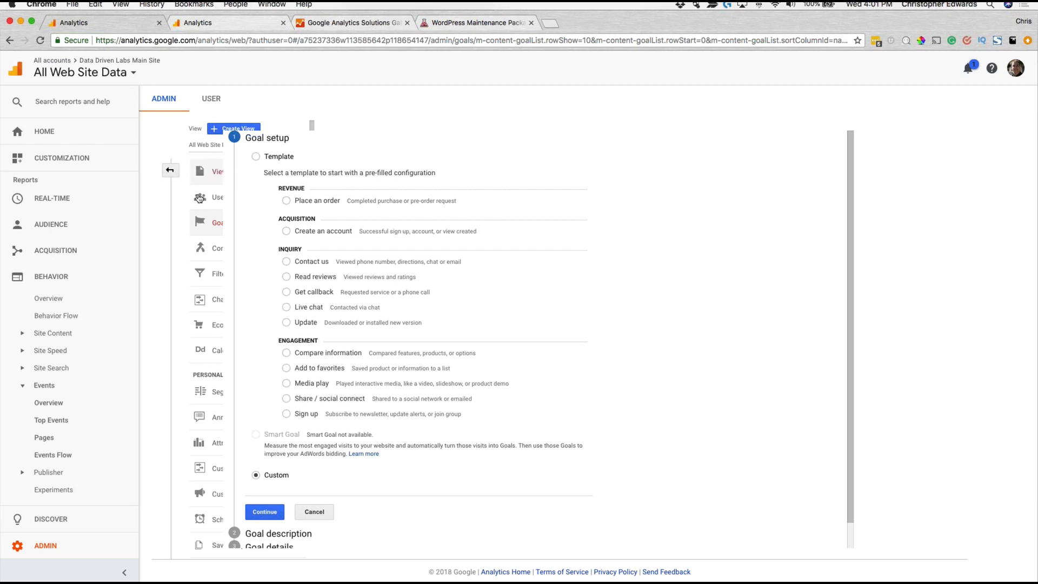
left_click(322, 513)
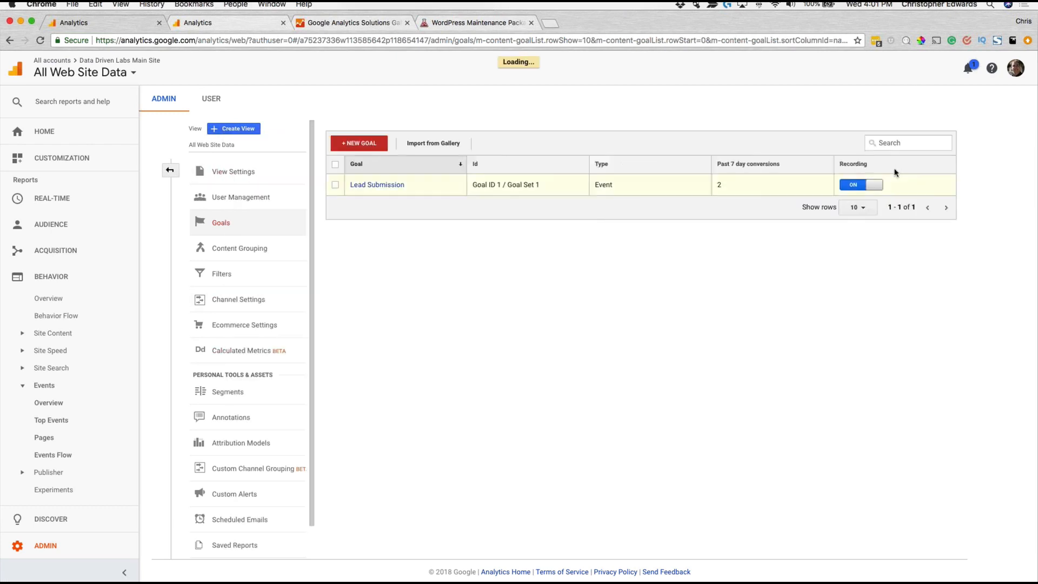
Step: Open the Lead Submission goal and examine the category and action conditions in its goal details
left_click(398, 193)
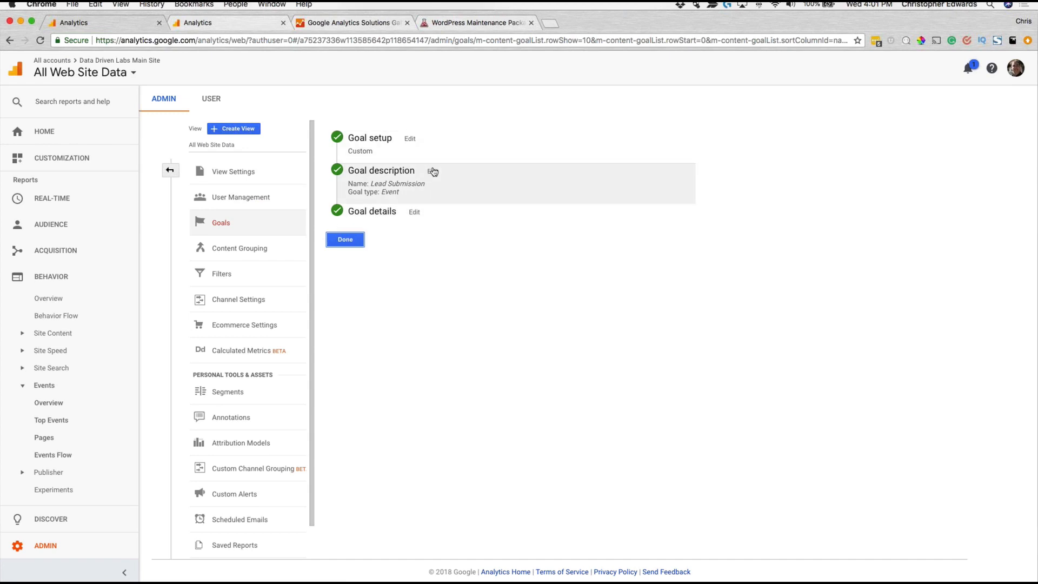
left_click(433, 172)
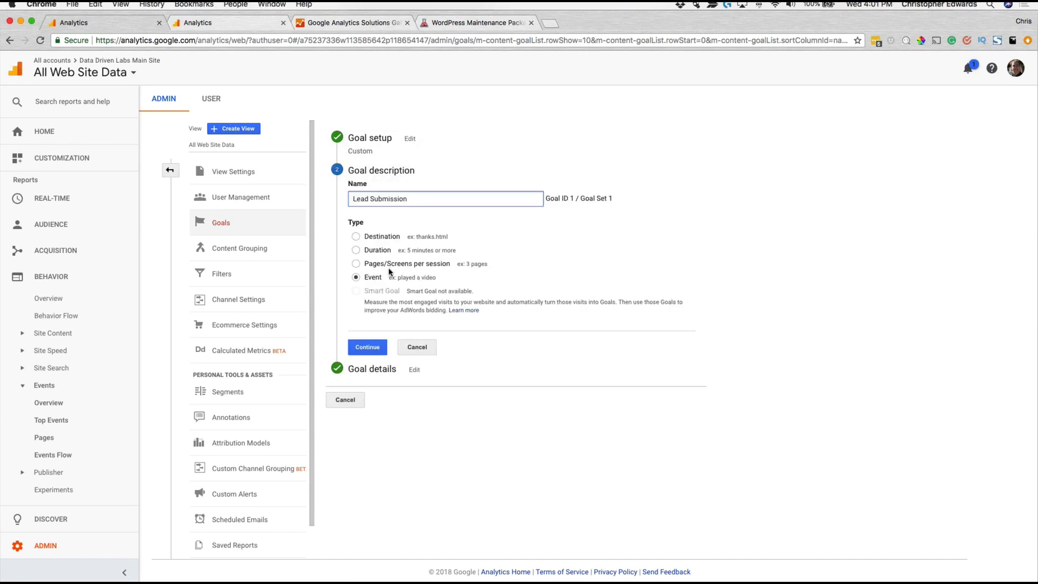
left_click(418, 369)
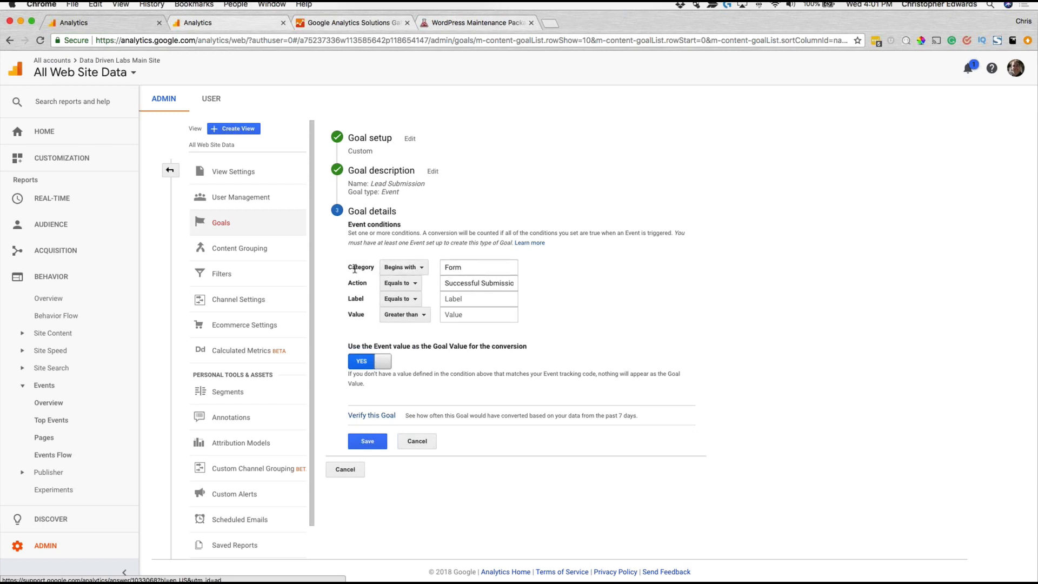
left_click(444, 283)
left_click(465, 284)
left_click_drag(465, 284, 520, 287)
left_click(565, 298)
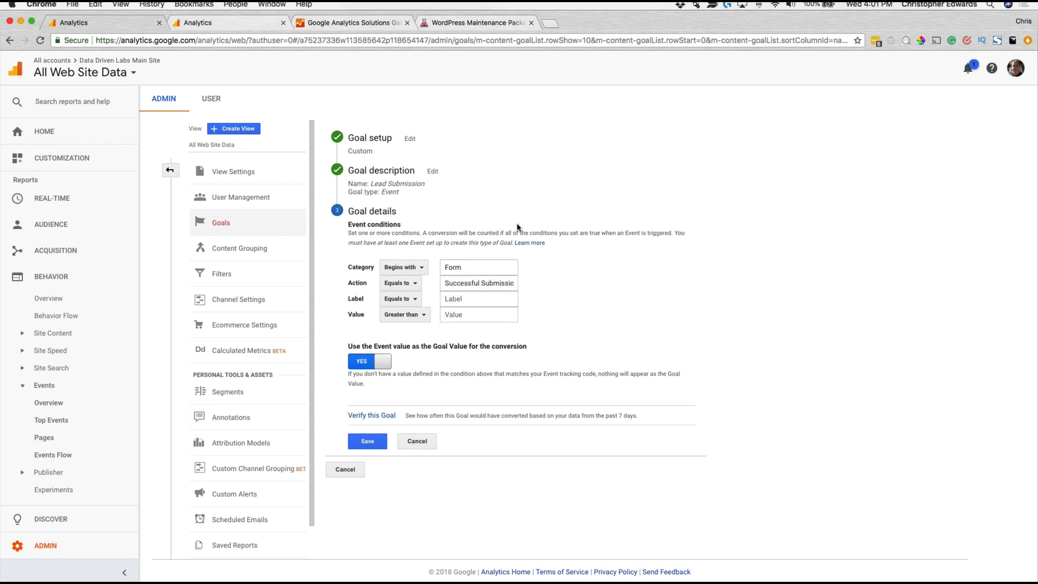
Step: Return to the Events Overview report, open the category Form - Contact Us, and examine its event actions
left_click(233, 25)
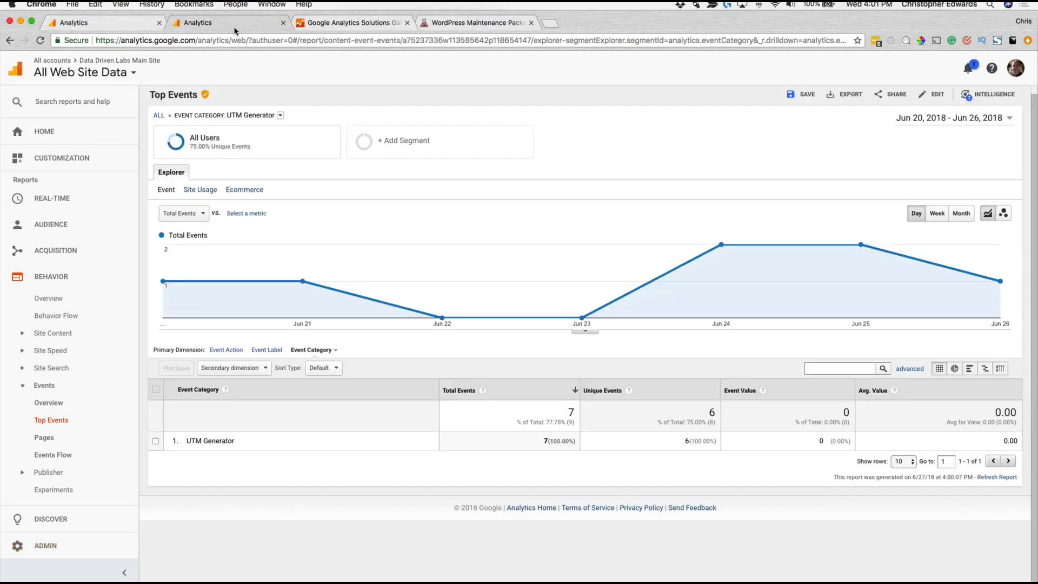
left_click(10, 41)
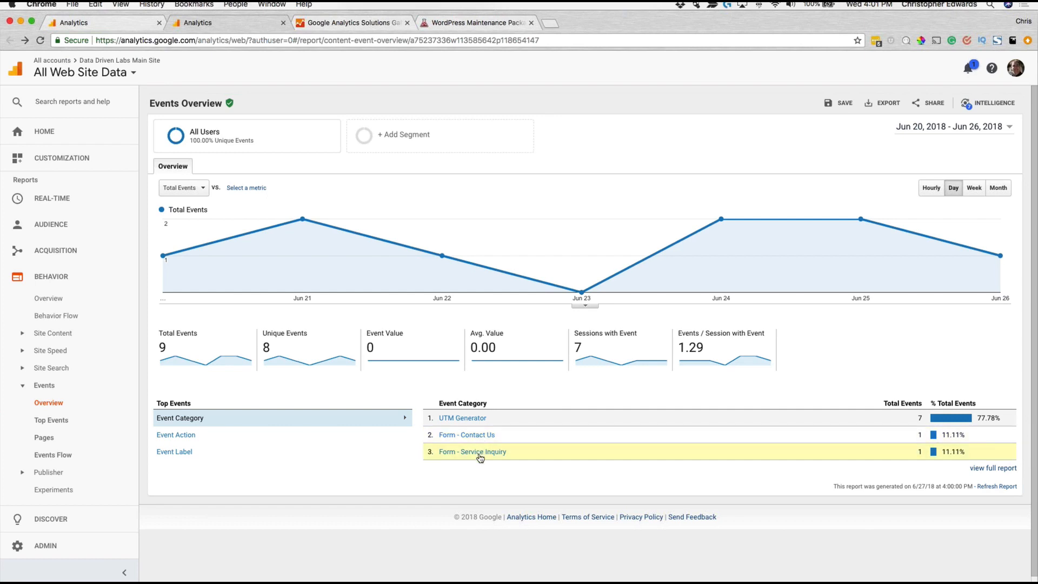
left_click(476, 435)
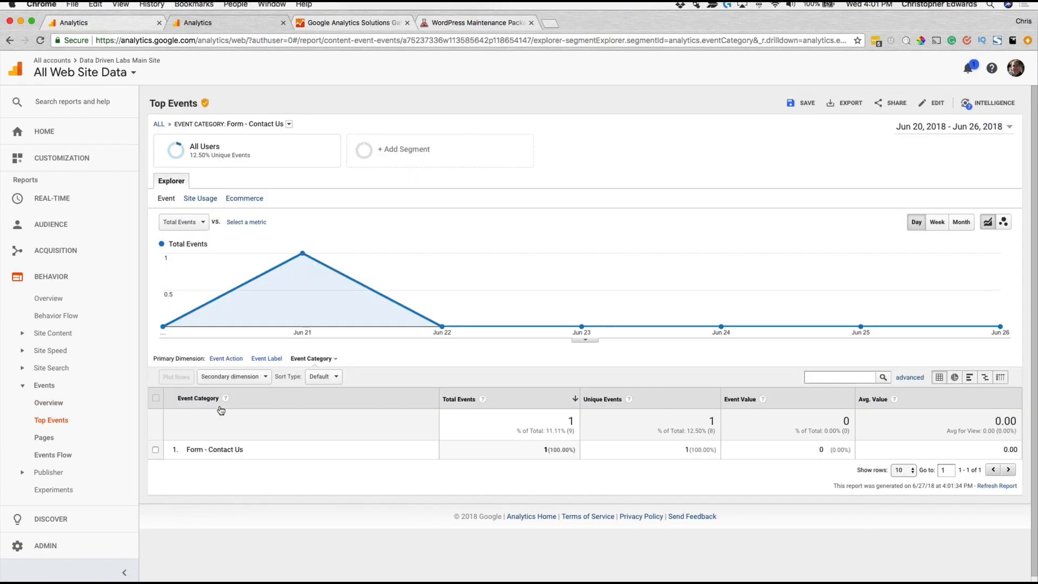
left_click(226, 359)
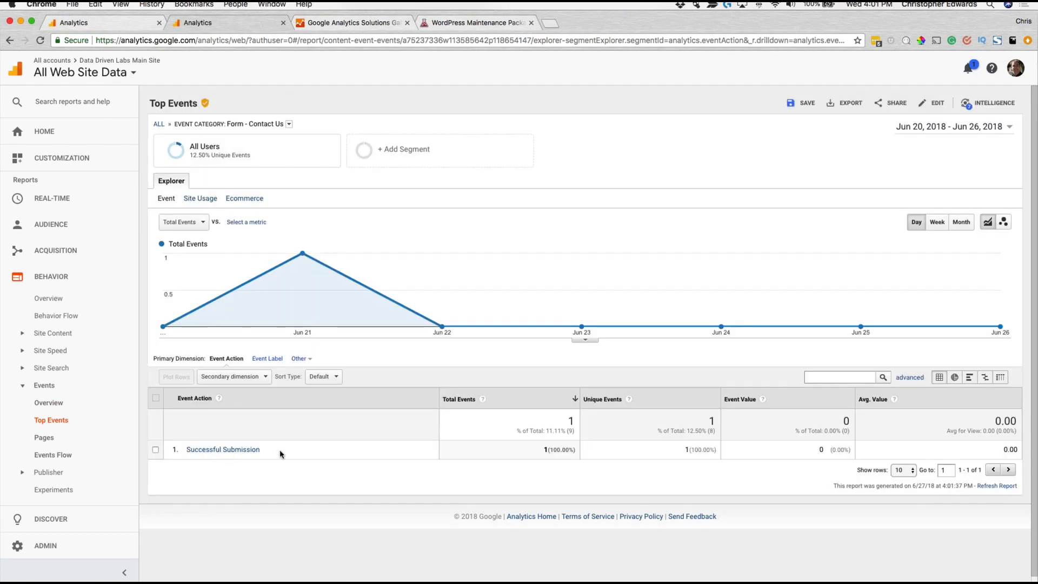
left_click_drag(292, 449, 178, 448)
left_click(346, 480)
Step: Go back to the Lead Submission goal, review its description and type, and cancel the edit without changes
left_click(243, 24)
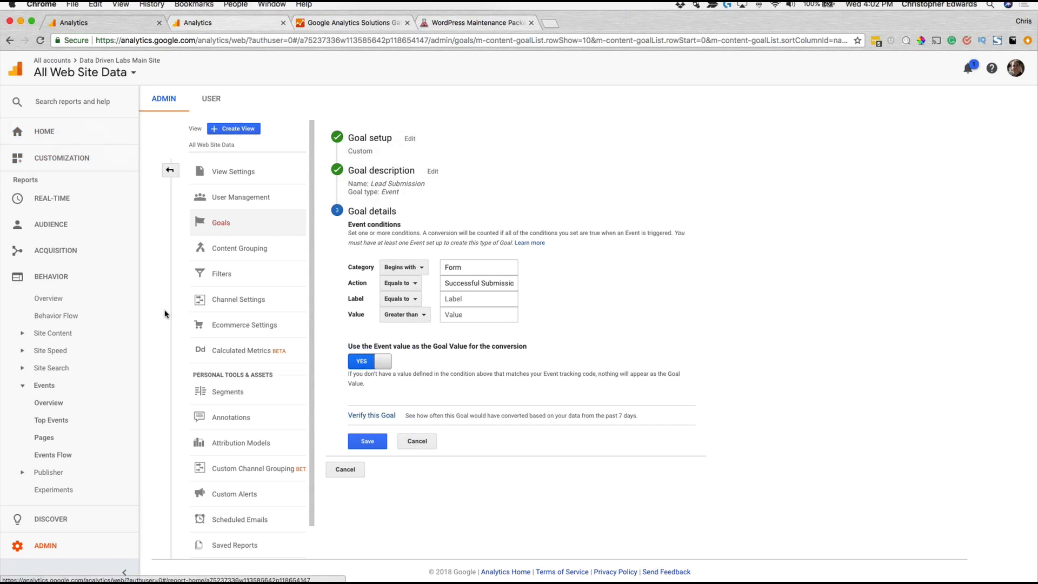
scroll(258, 292, "down", 2)
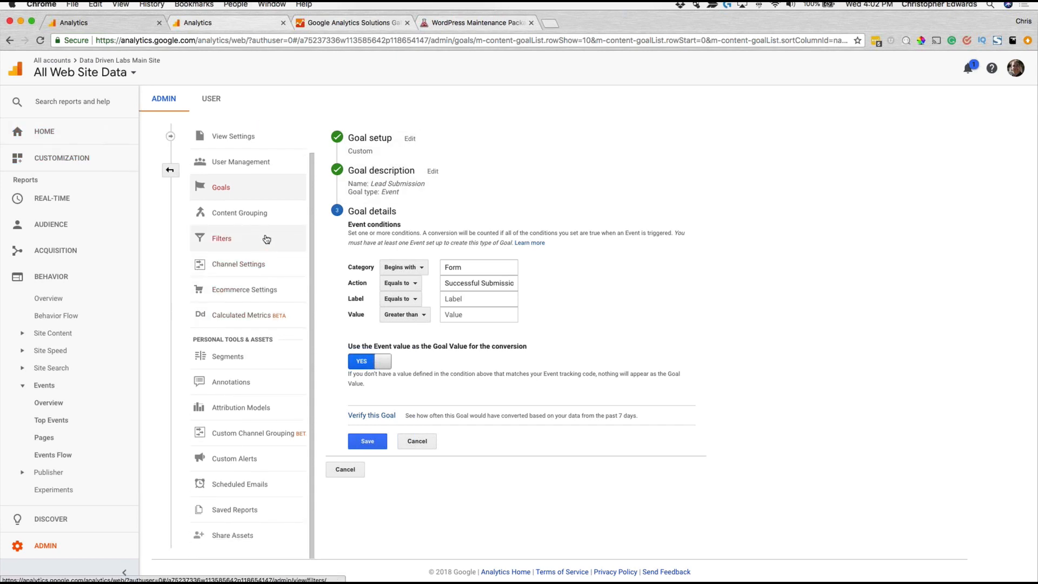
scroll(266, 239, "up", 2)
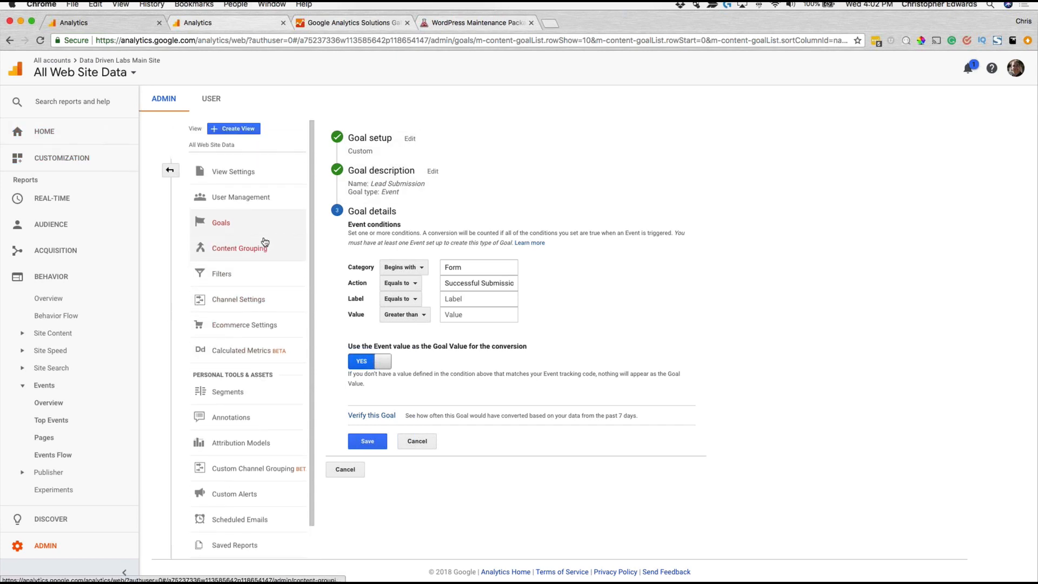
left_click(432, 171)
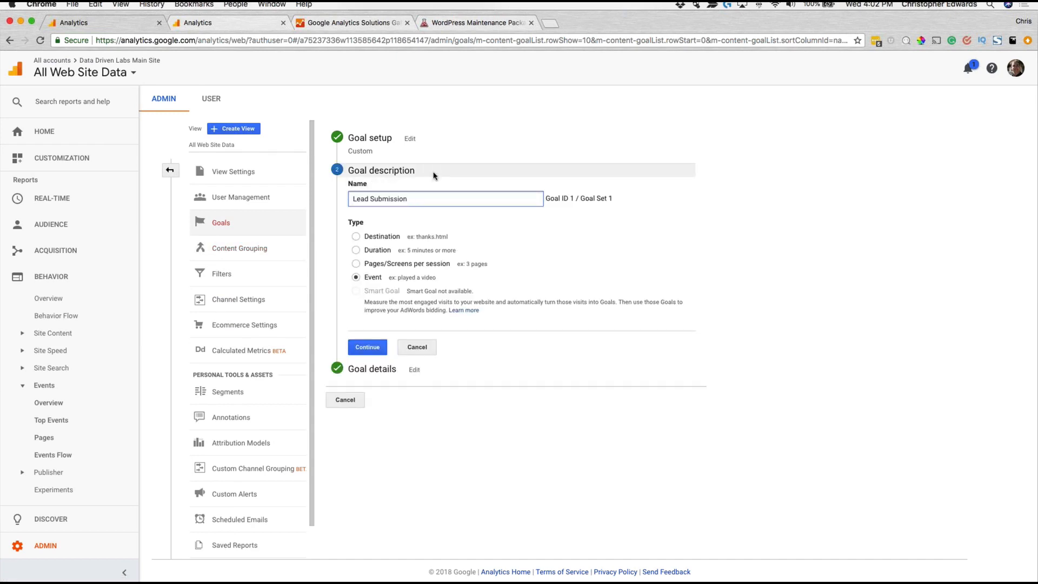
left_click(416, 345)
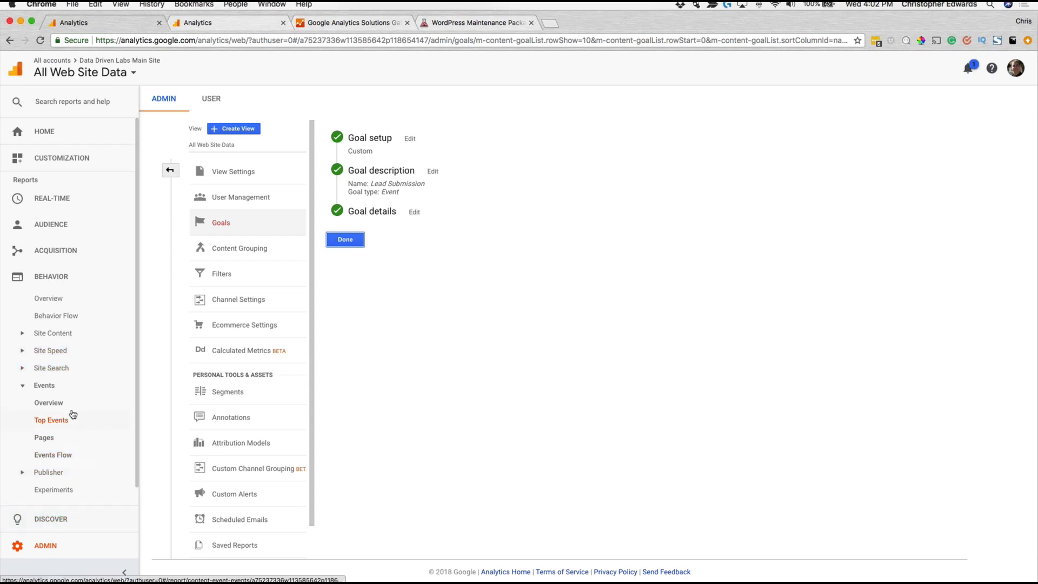
Step: Open the Funnel Visualization report under Conversions Goals and examine the Lead Submission funnel
scroll(72, 417, "down", 1)
left_click(57, 490)
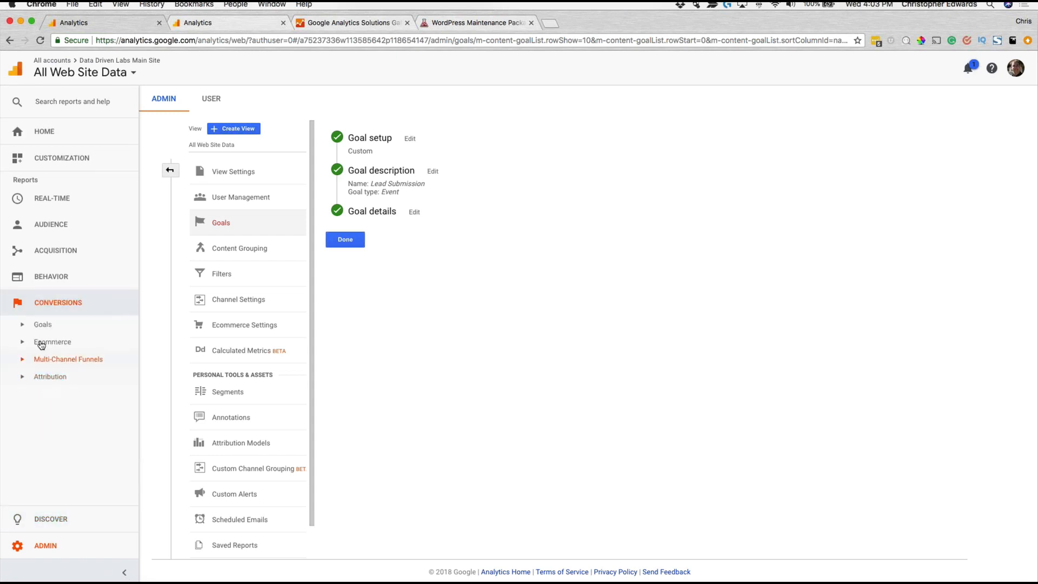
left_click(41, 325)
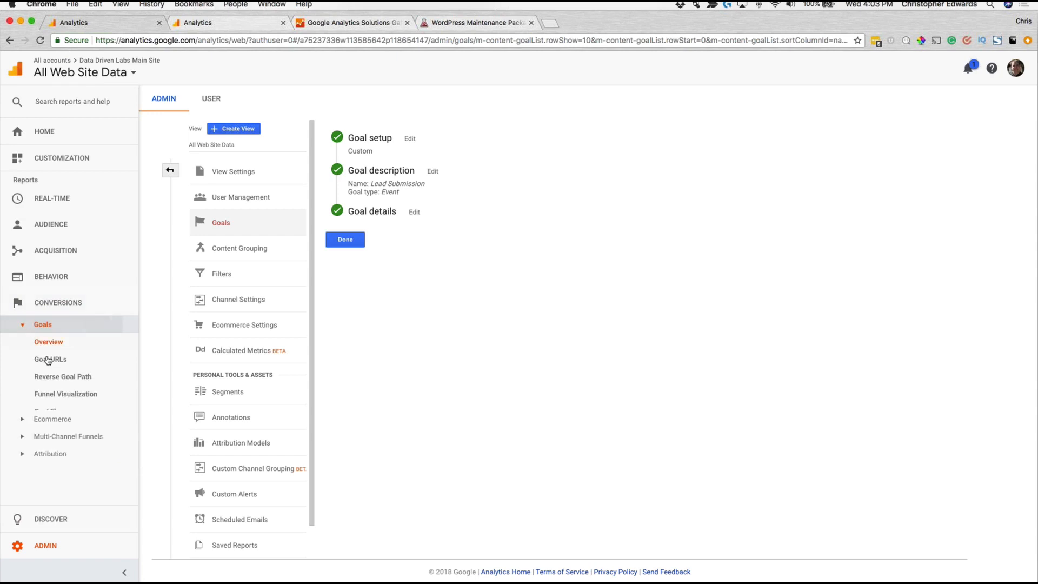
left_click(80, 400)
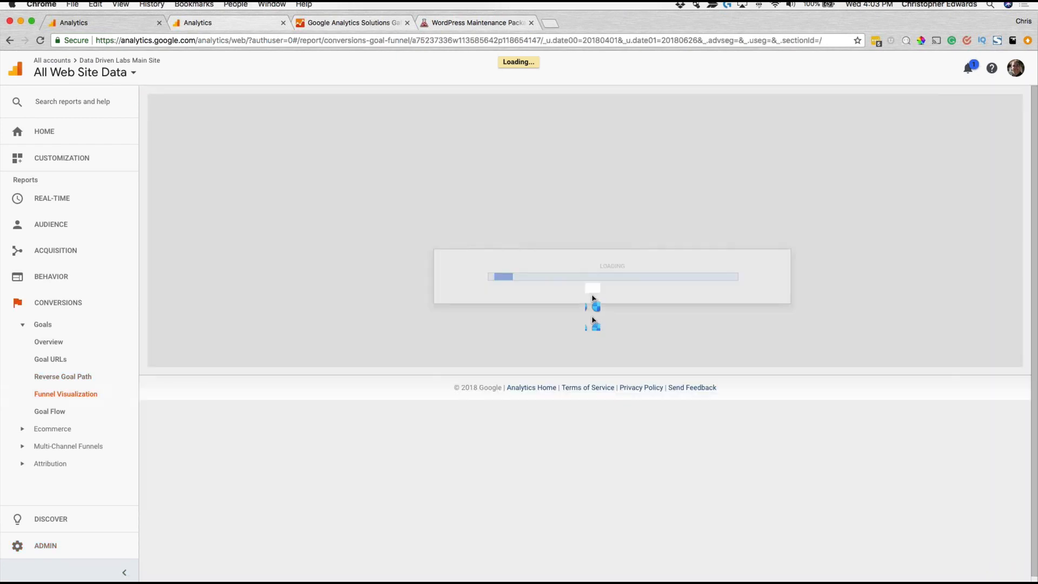
scroll(611, 295, "down", 1)
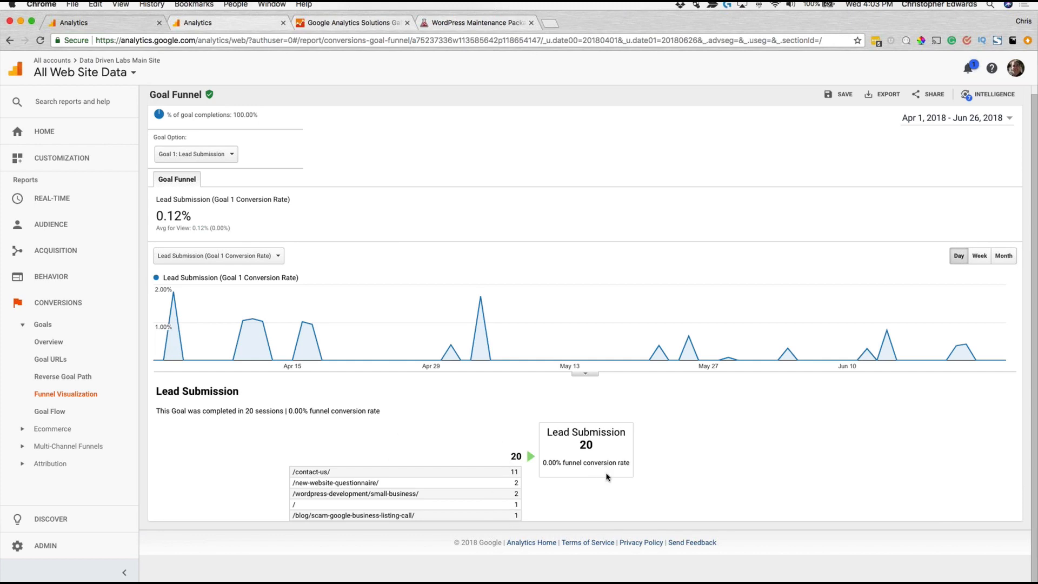
scroll(500, 421, "up", 1)
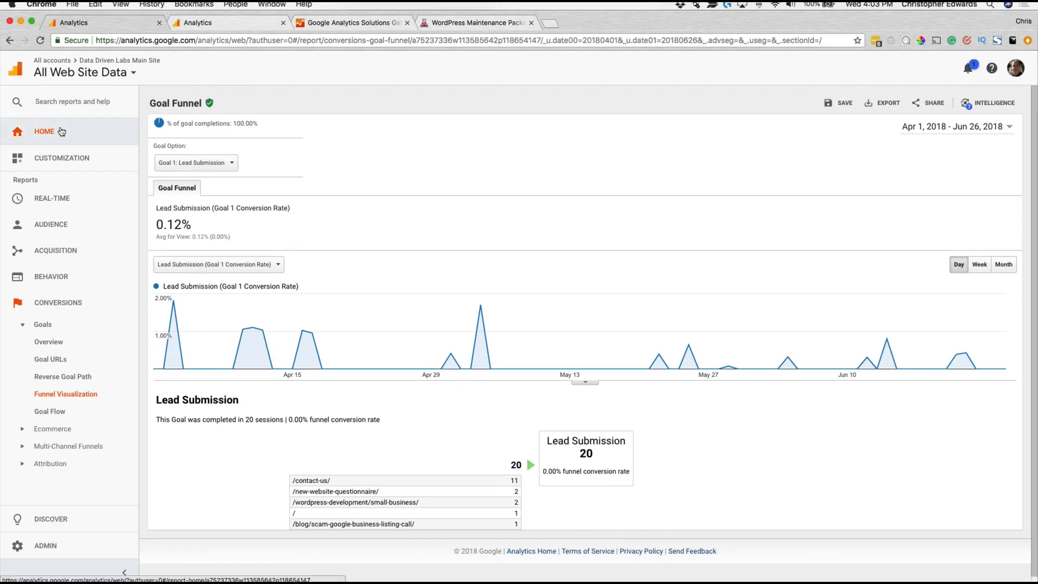
Step: Return to the Analytics home page and switch to the Google Merchandise property's view in the Demo Account
left_click(102, 131)
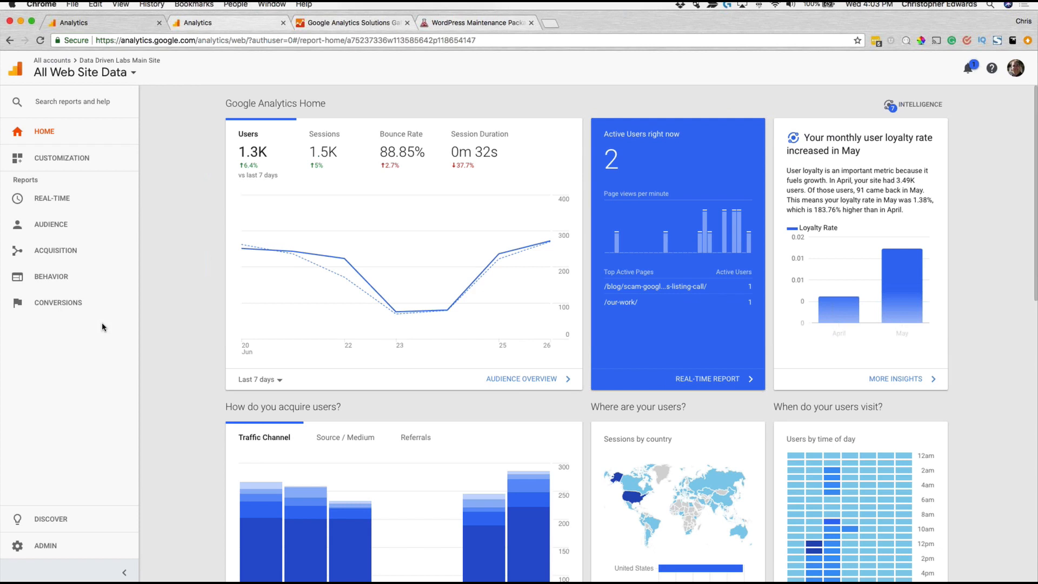
left_click(124, 68)
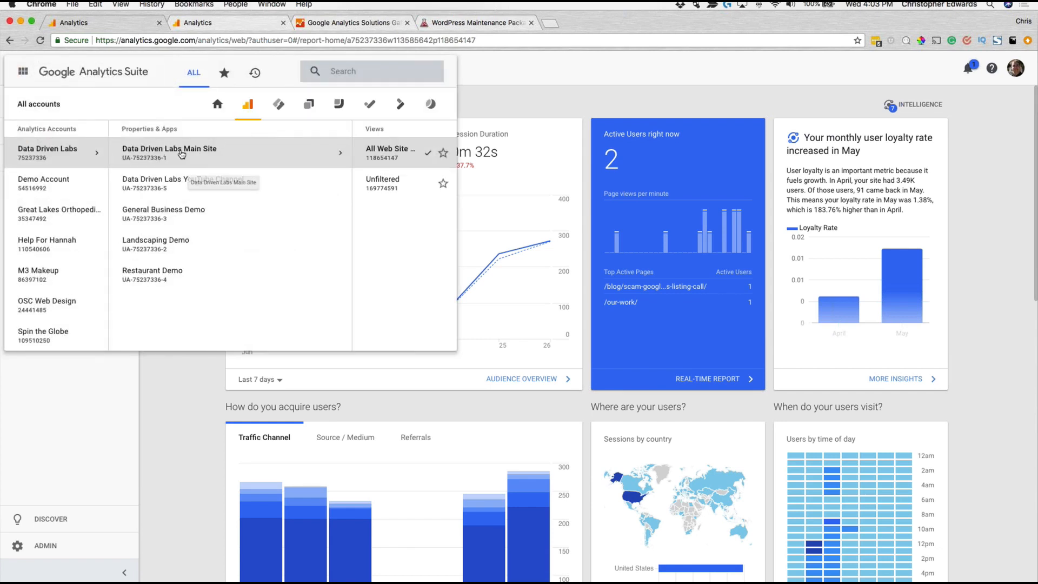
scroll(66, 156, "up", 2)
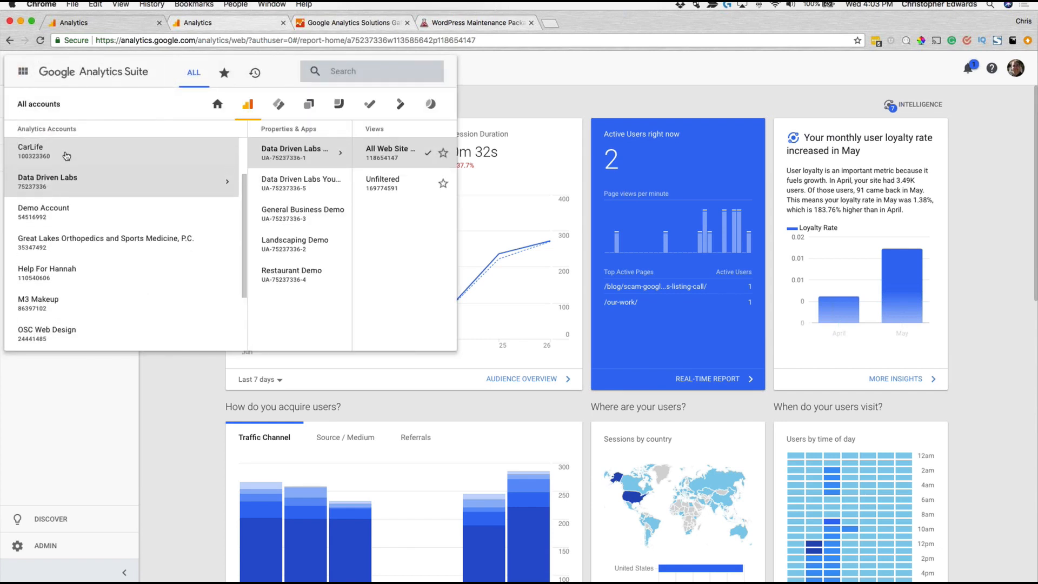
scroll(66, 156, "up", 3)
left_click(70, 275)
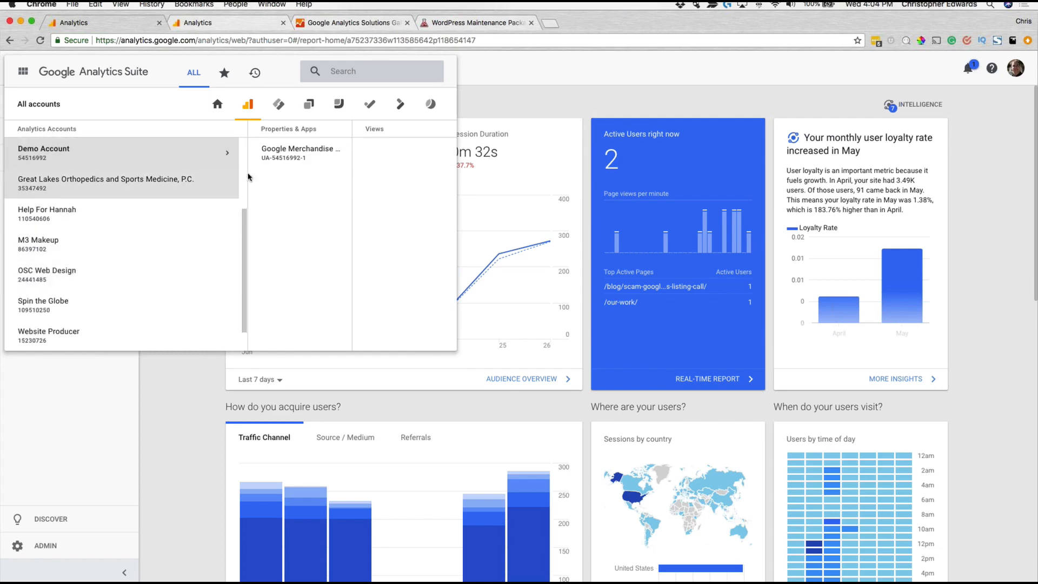
left_click(274, 155)
left_click(371, 157)
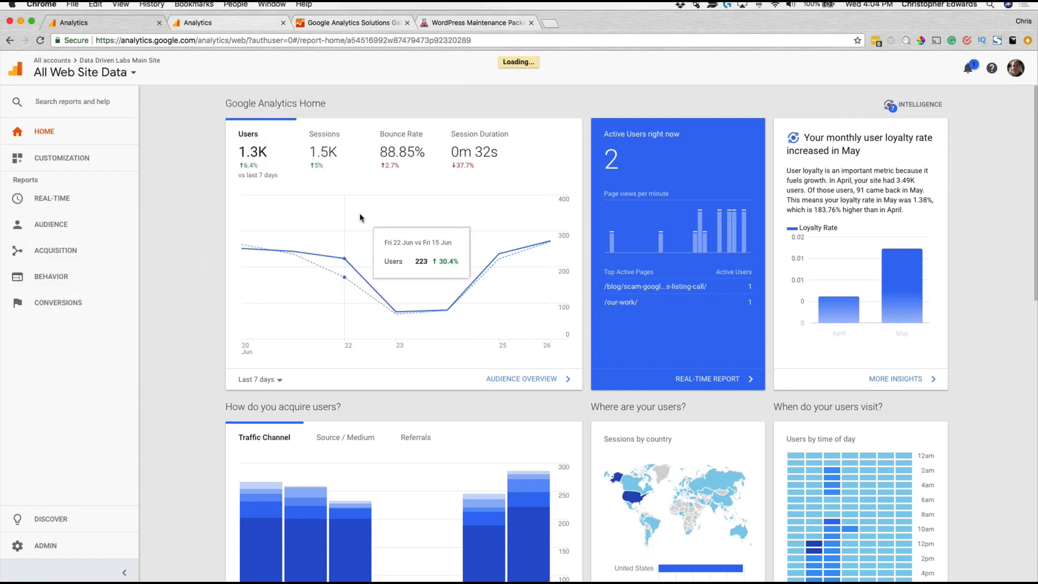